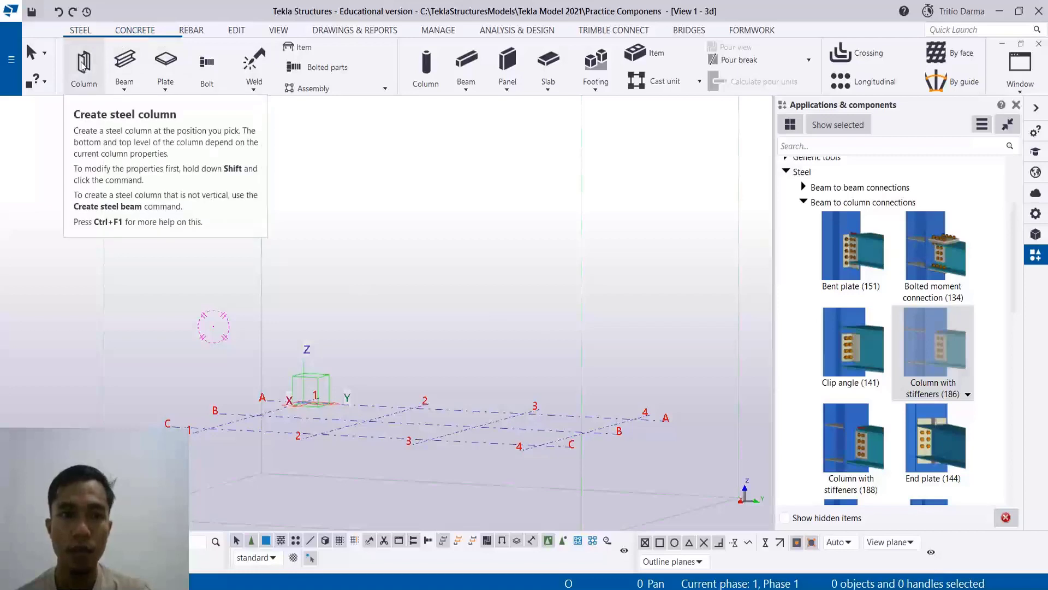
Step: Create a steel column at the intersection of grid lines C and 2
left_click(82, 65)
scroll(361, 404, "up", 3)
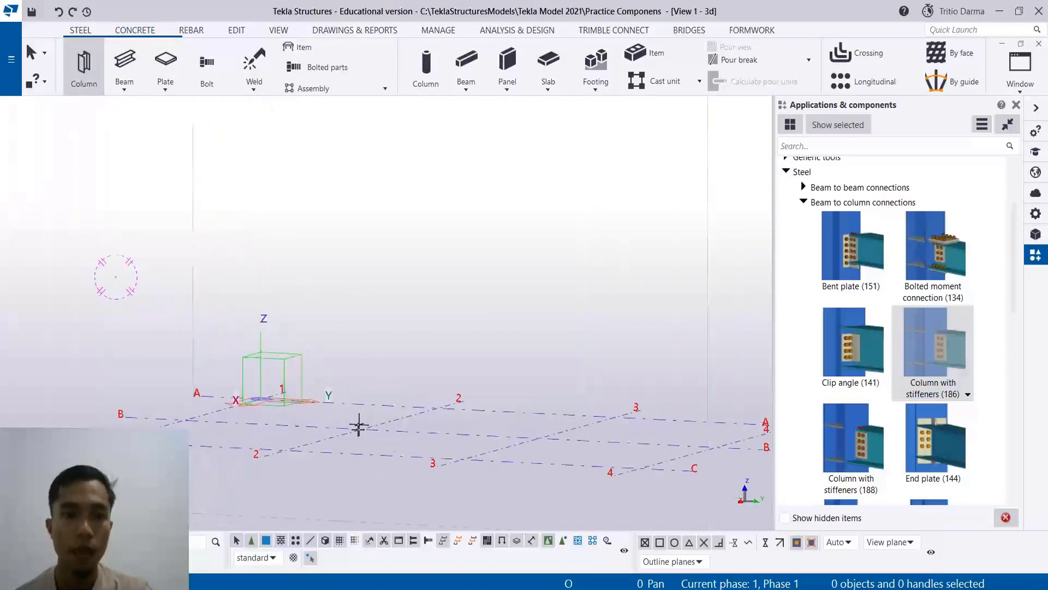
scroll(359, 426, "up", 2)
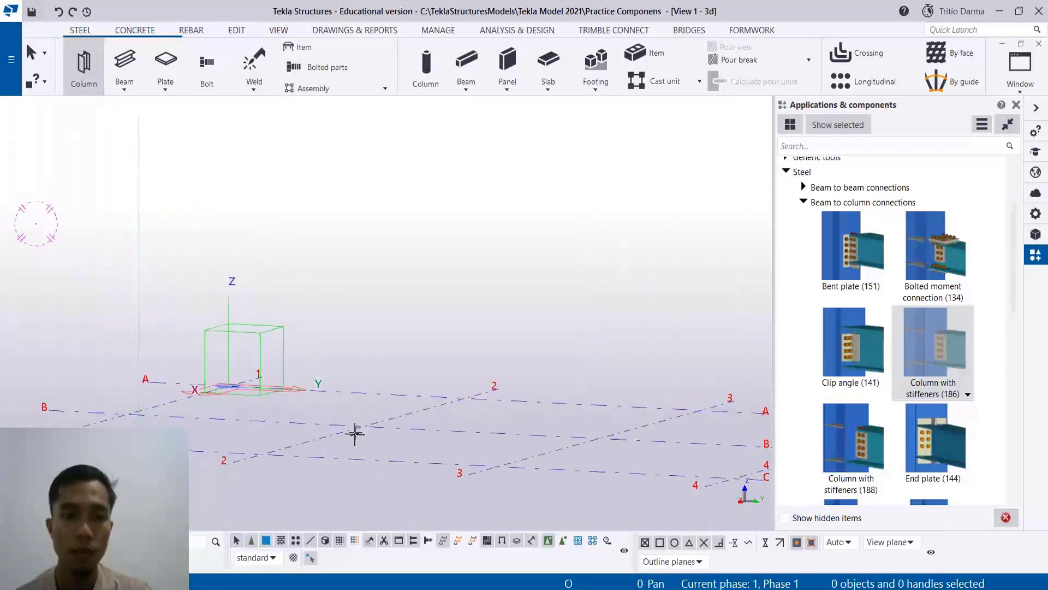
left_click(262, 455)
right_click(332, 237)
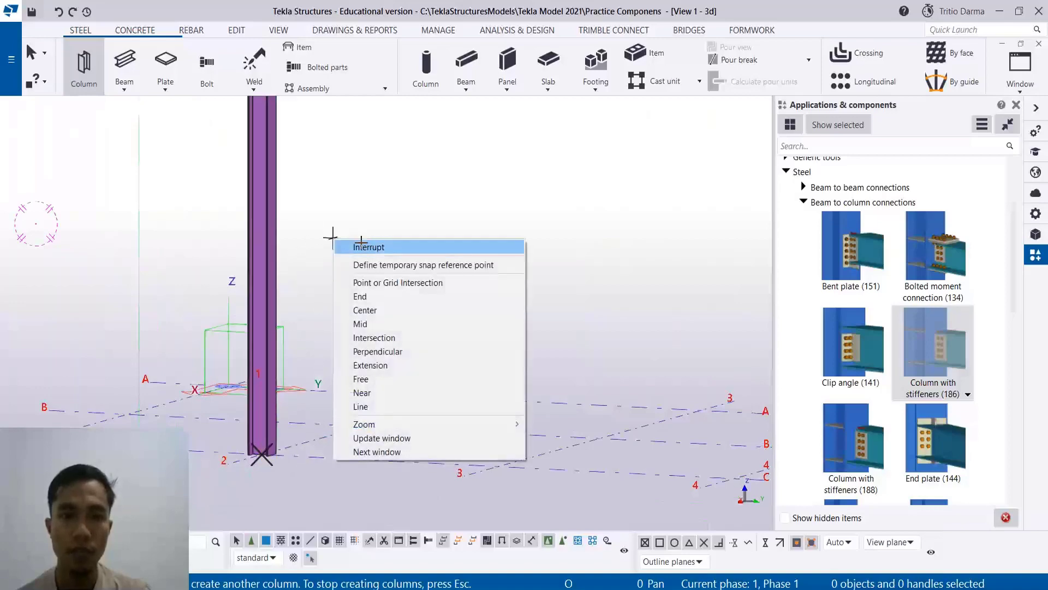
left_click(361, 246)
Step: Create a horizontal steel beam from the column's mid-height point, running along the Y direction towards grid line 3
scroll(257, 238, "down", 3)
scroll(262, 218, "up", 2)
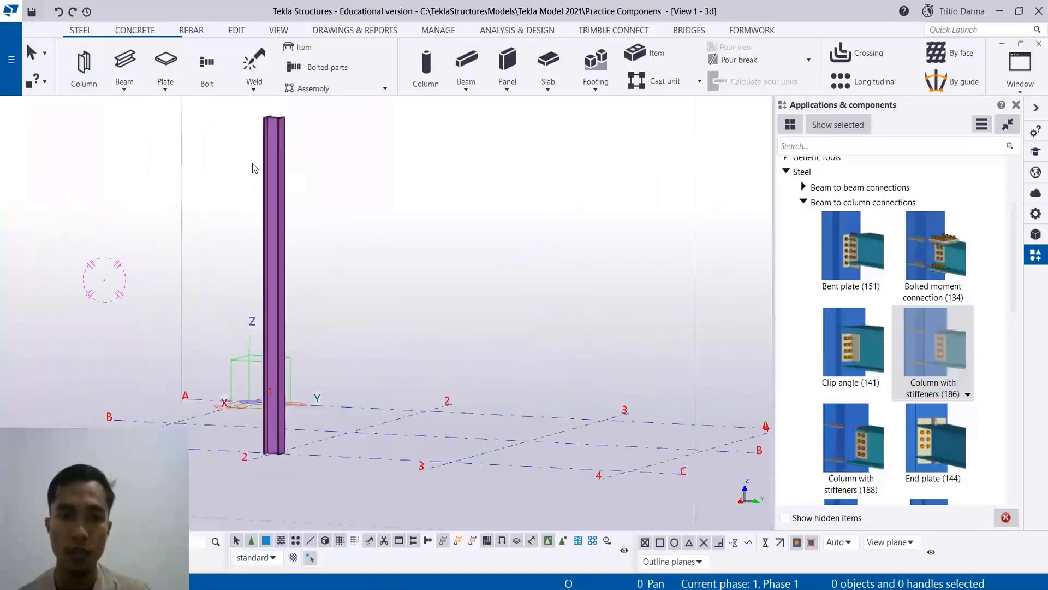
scroll(234, 137, "up", 1)
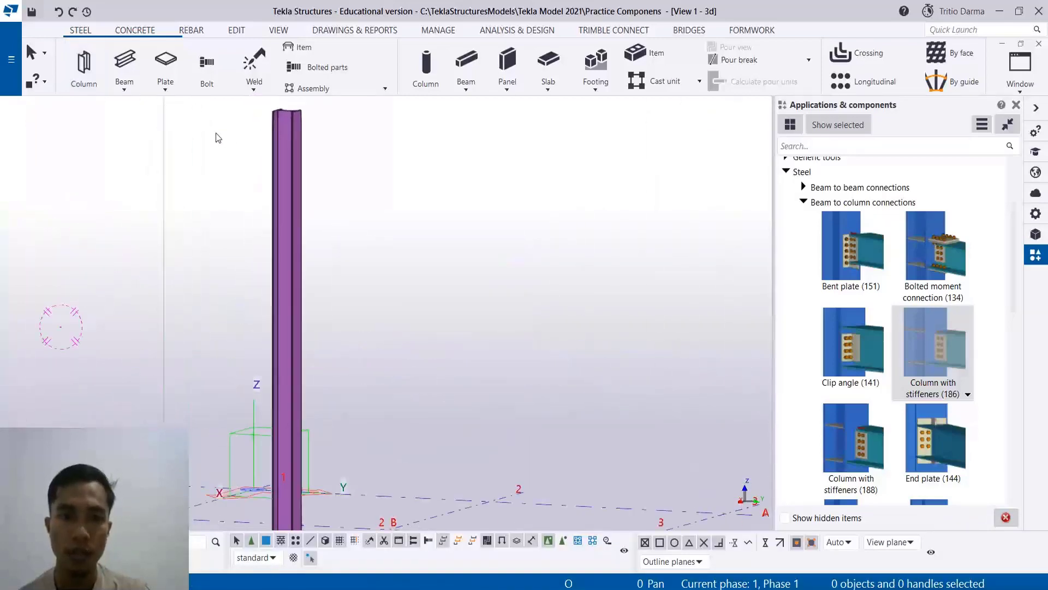
left_click(125, 70)
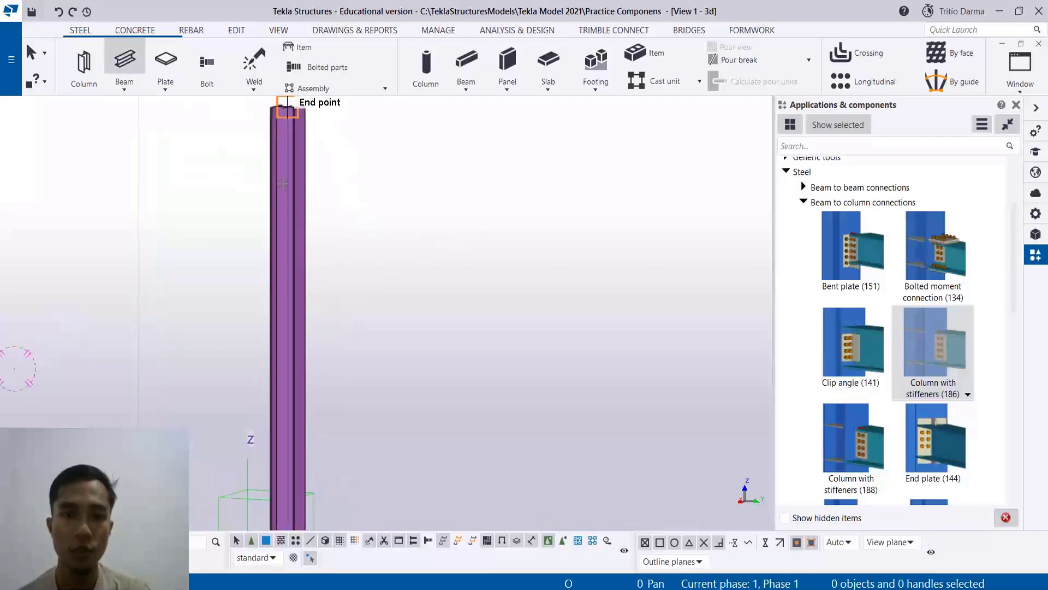
scroll(272, 290, "down", 2)
scroll(279, 350, "up", 2)
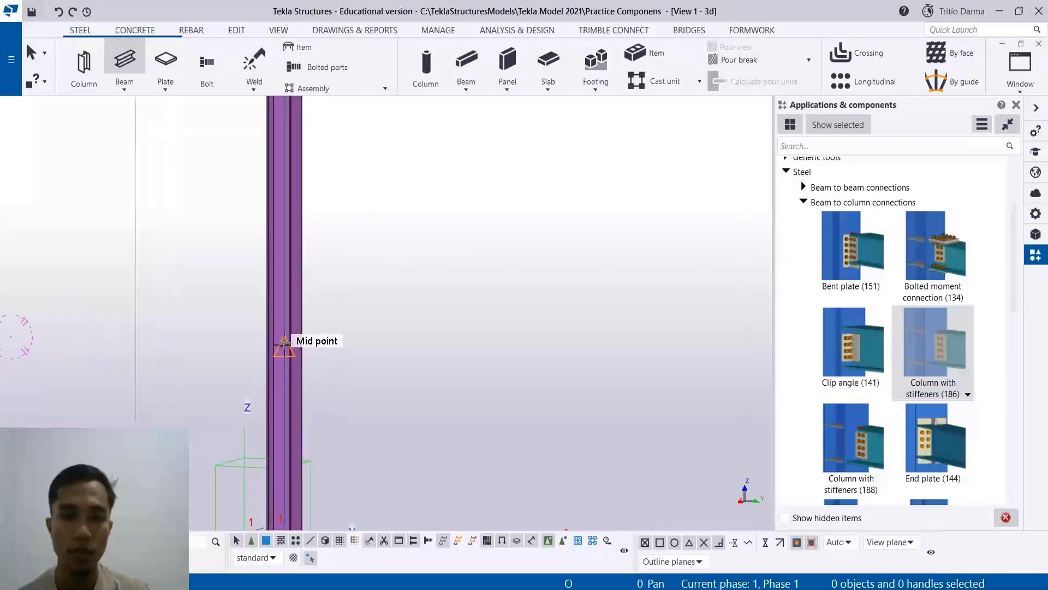
scroll(285, 346, "down", 3)
left_click(282, 344)
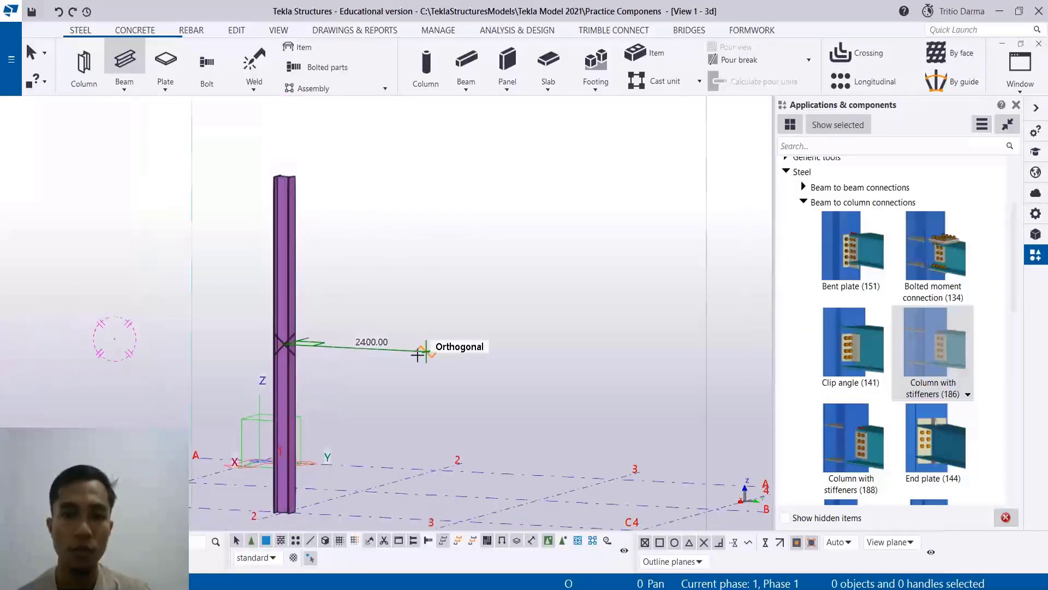
left_click(462, 352)
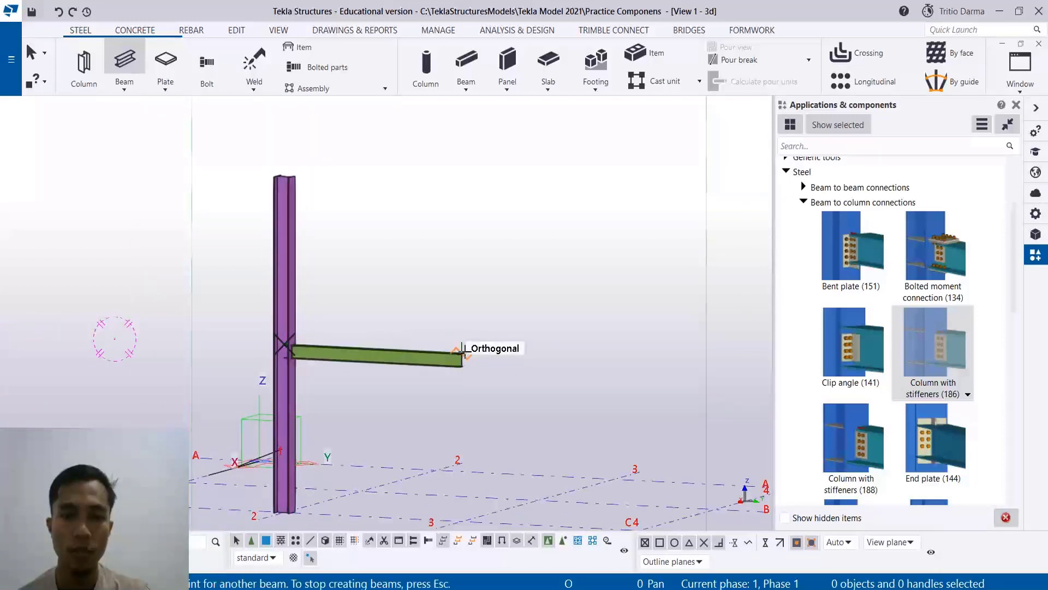
right_click(385, 300)
left_click(396, 307)
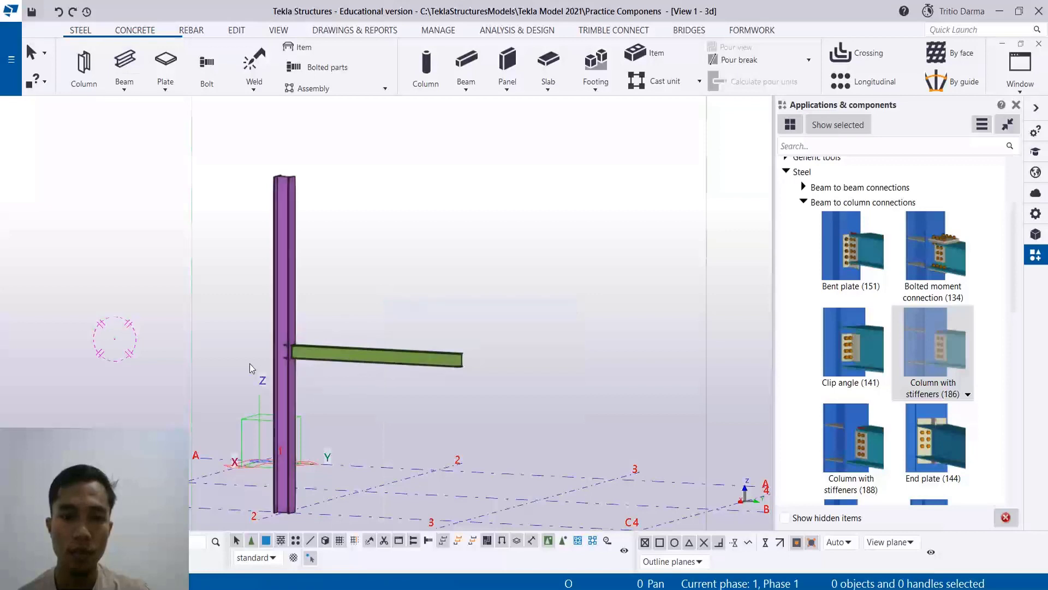
Step: Apply the Column with stiffeners (186) connection with the column as main part and the beam as secondary part
scroll(253, 362, "up", 4)
scroll(351, 332, "down", 1)
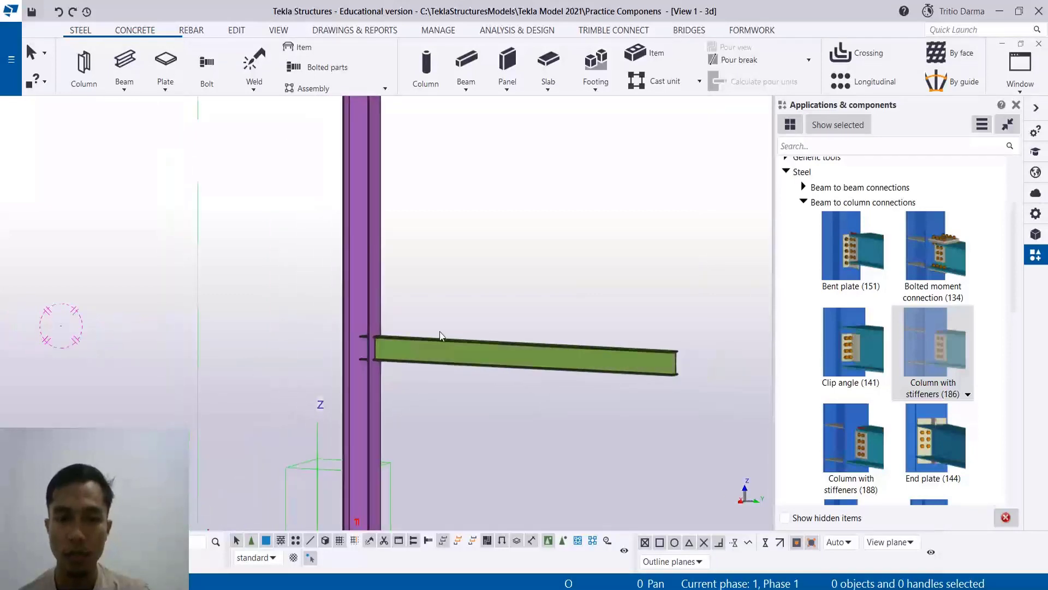
scroll(451, 281, "up", 3)
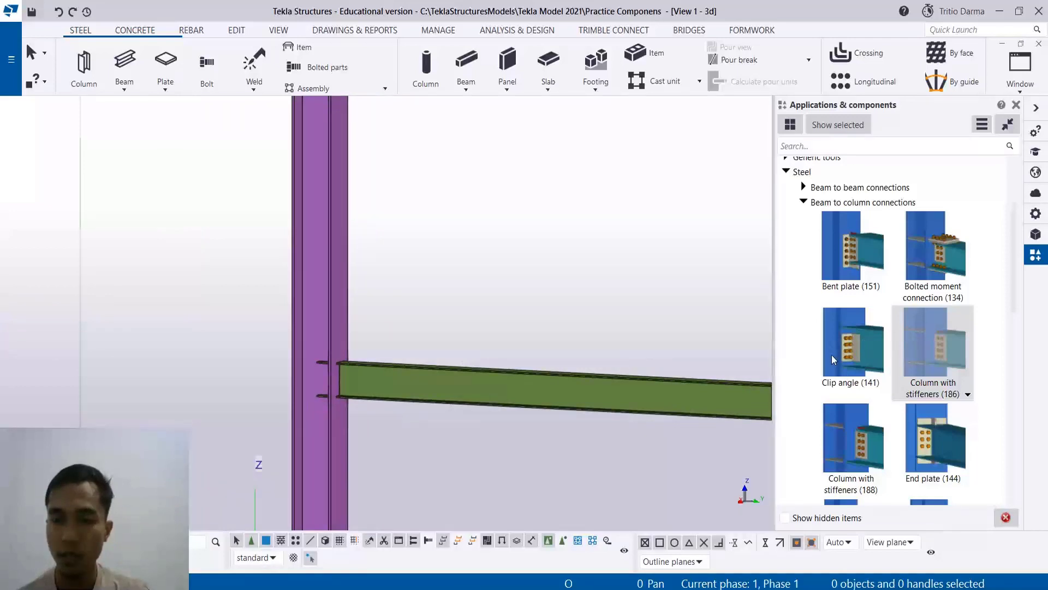
scroll(330, 337, "down", 2)
scroll(304, 439, "up", 4)
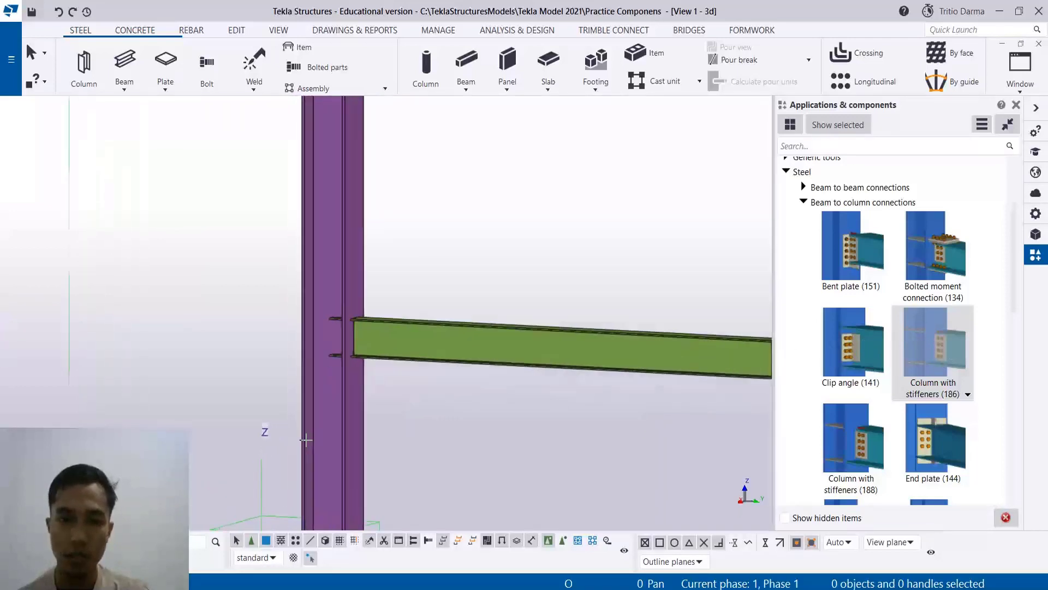
scroll(340, 426, "down", 2)
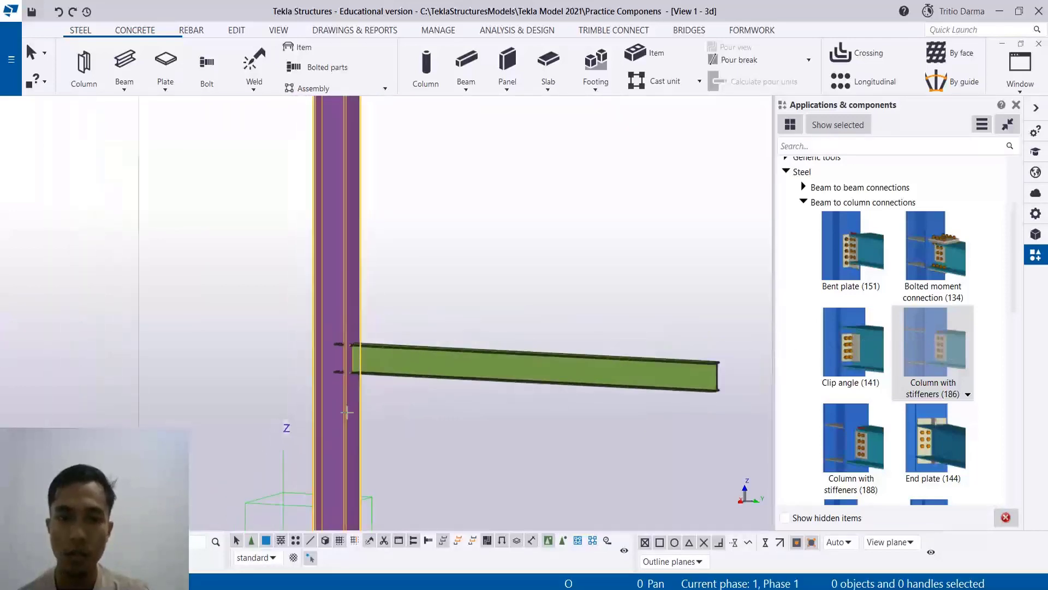
left_click(343, 417)
left_click(432, 373)
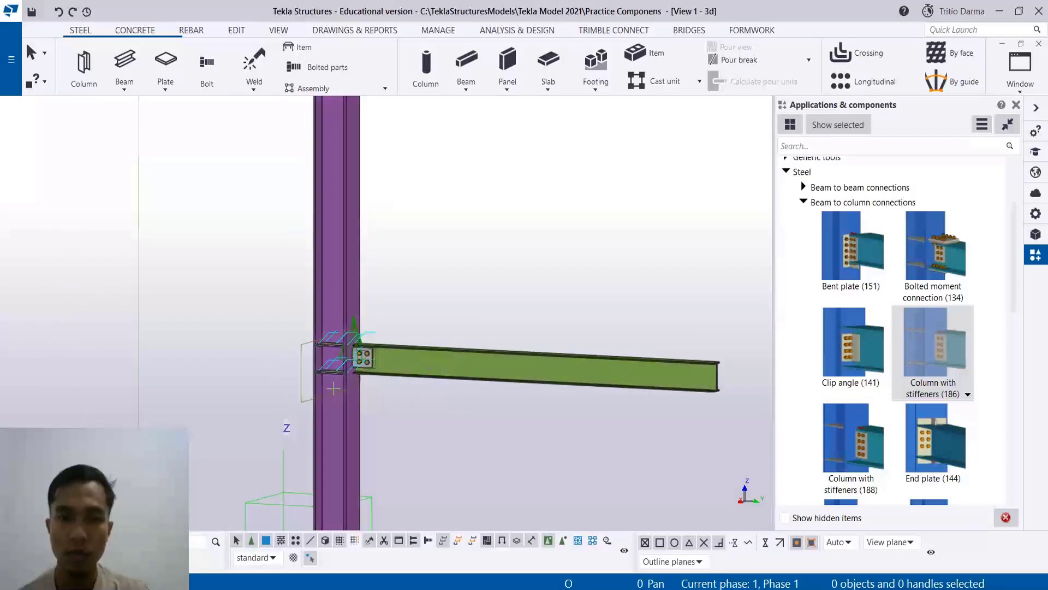
right_click(429, 280)
left_click(446, 288)
Step: Redraw the 3D view to clear the temporary lines around the new connection
scroll(328, 363, "up", 2)
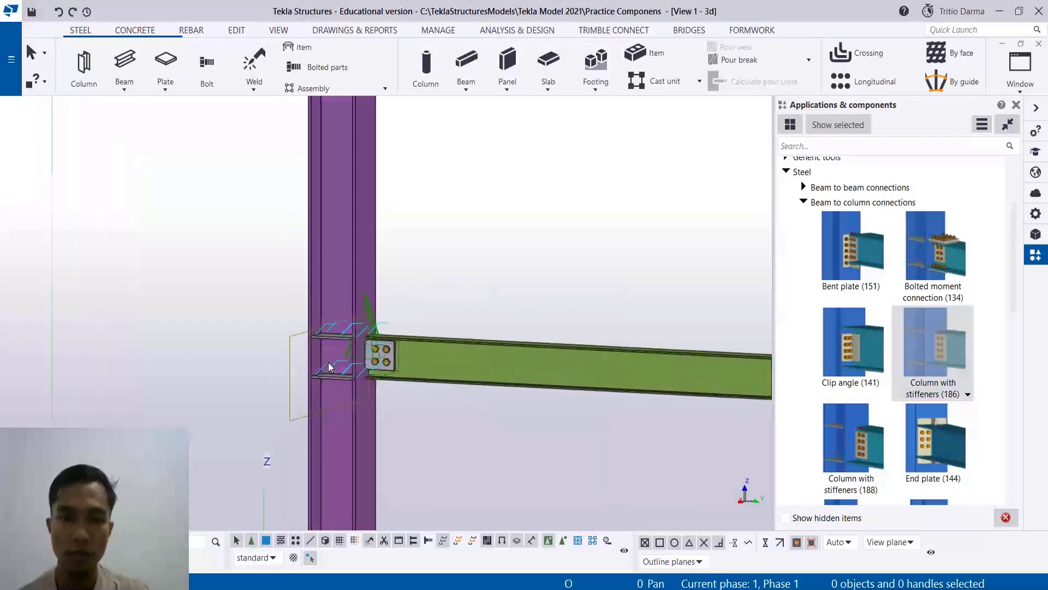
right_click(457, 286)
left_click(473, 223)
left_click(473, 219)
right_click(472, 219)
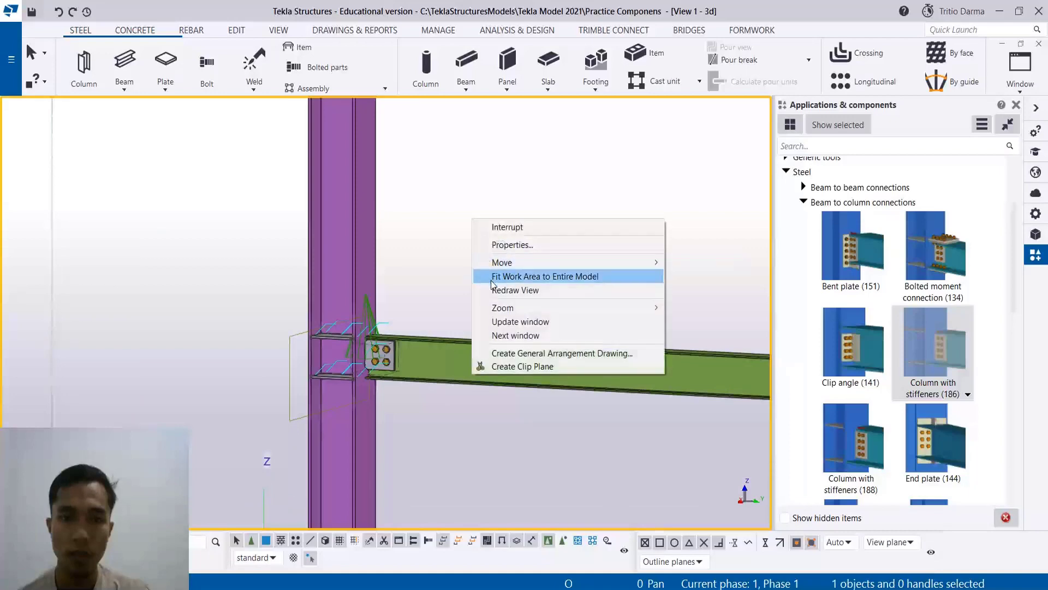
left_click(483, 291)
Step: Open the properties of the beam-to-column connection and place the dialog so the joint stays in view
scroll(374, 349, "up", 2)
scroll(374, 350, "up", 5)
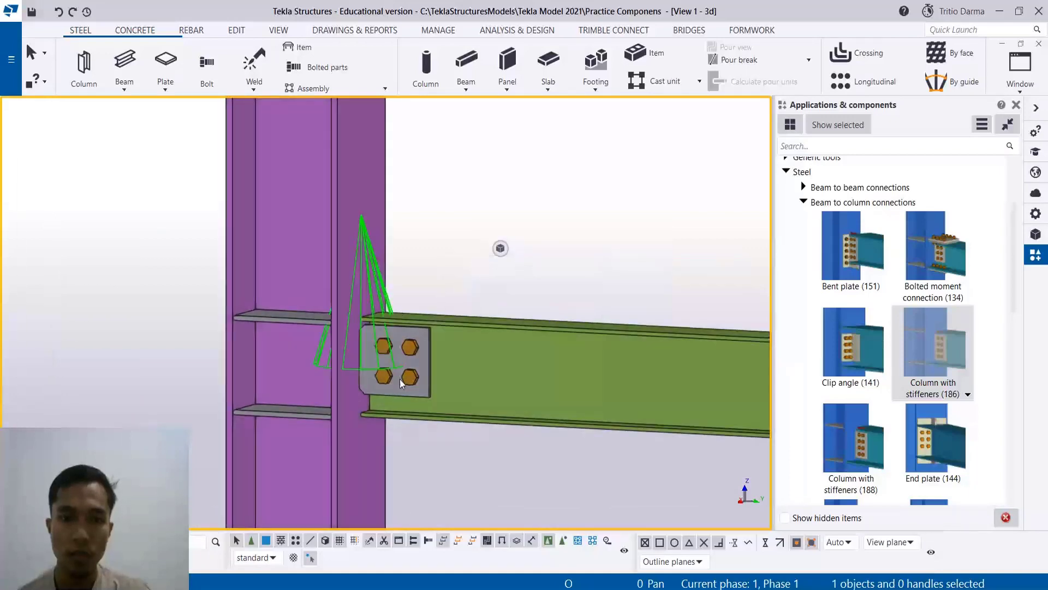
scroll(401, 379, "down", 4)
mouse_move(431, 361)
middle_mouse_down("ctrl")
mouse_move(367, 374)
mouse_move(187, 359)
mouse_move(284, 367)
mouse_move(465, 339)
mouse_move(180, 175)
mouse_move(195, 386)
mouse_move(328, 355)
mouse_move(425, 362)
mouse_move(356, 258)
mouse_move(408, 366)
mouse_move(395, 381)
middle_mouse_up("ctrl")
scroll(394, 381, "up", 2)
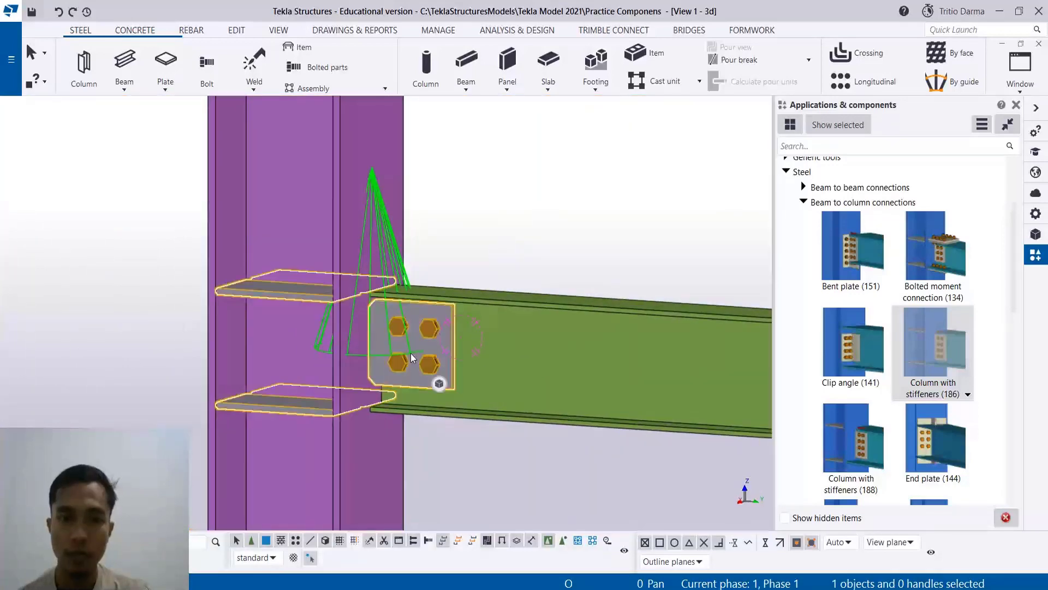
double_click(406, 380)
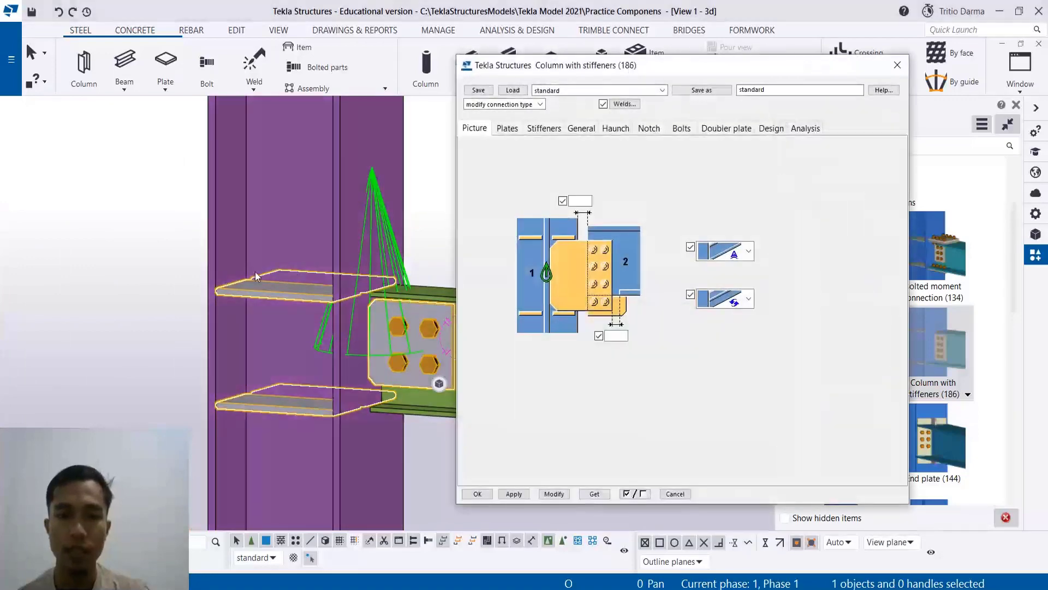
scroll(195, 264, "down", 3)
left_click_drag(503, 67, 470, 105)
scroll(212, 193, "down", 3)
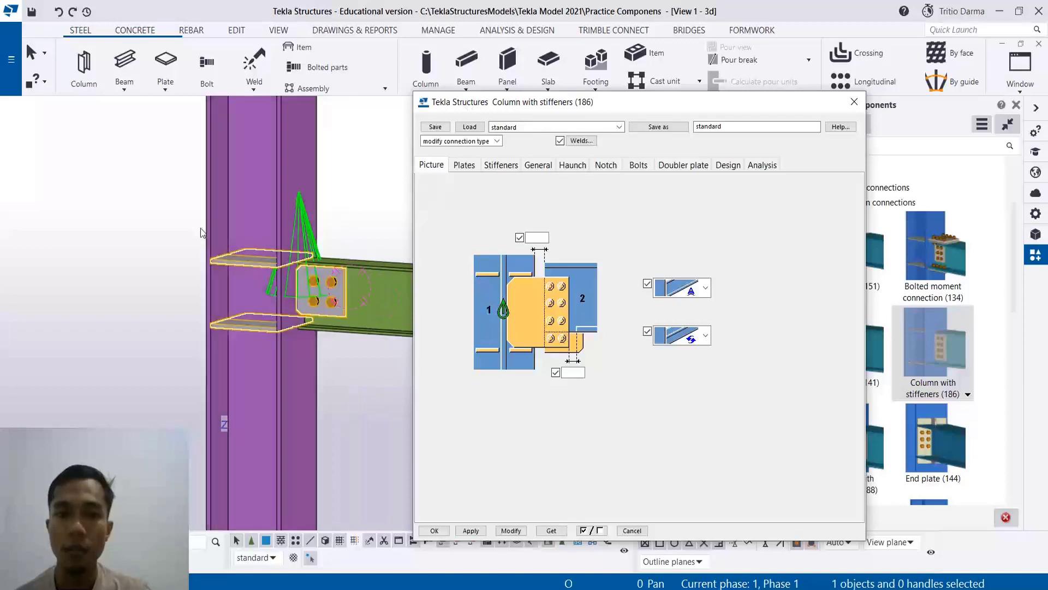
scroll(313, 283, "down", 2)
scroll(250, 255, "up", 5)
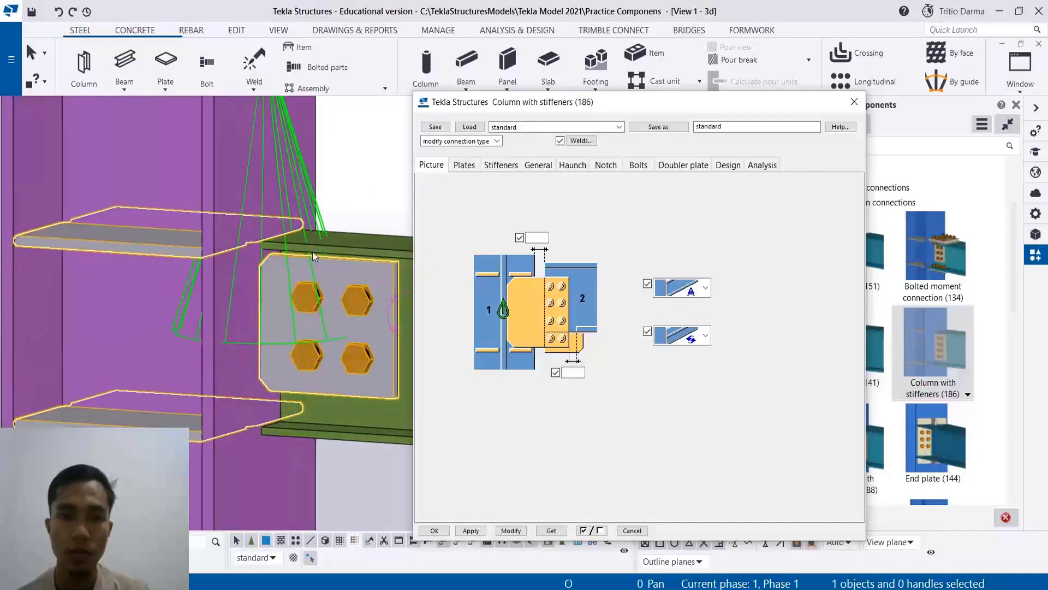
scroll(313, 251, "up", 3)
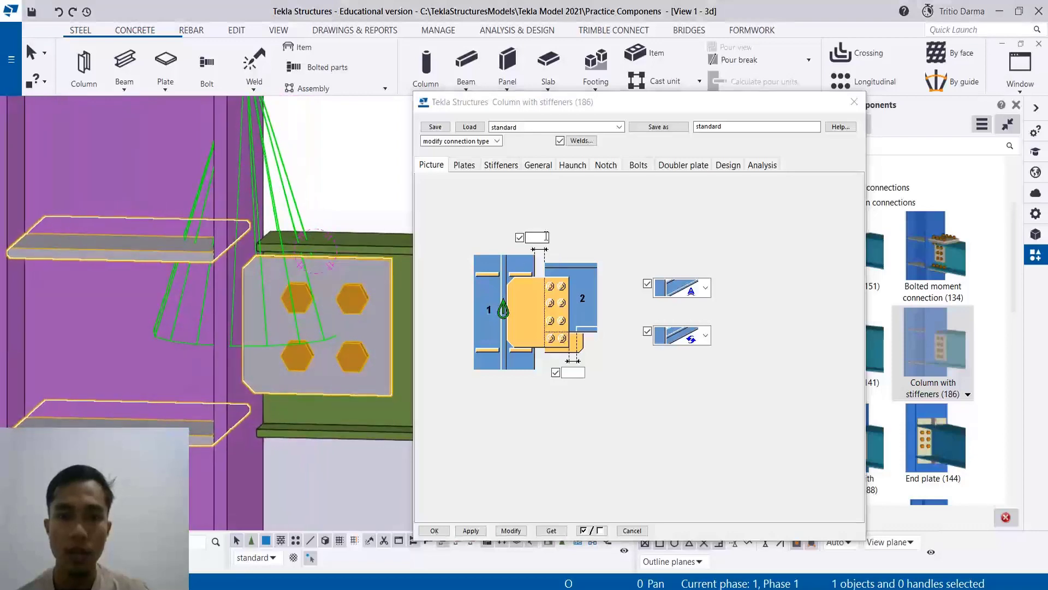
Step: Set the gap between the column flange and the beam end to 50 mm and update the connection
left_click(533, 238)
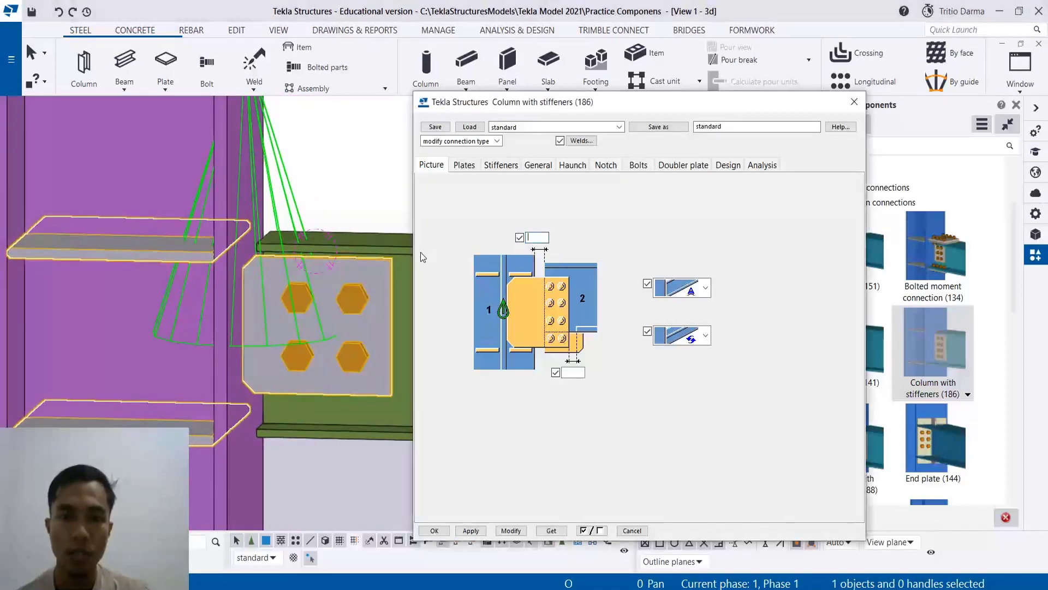
type("50")
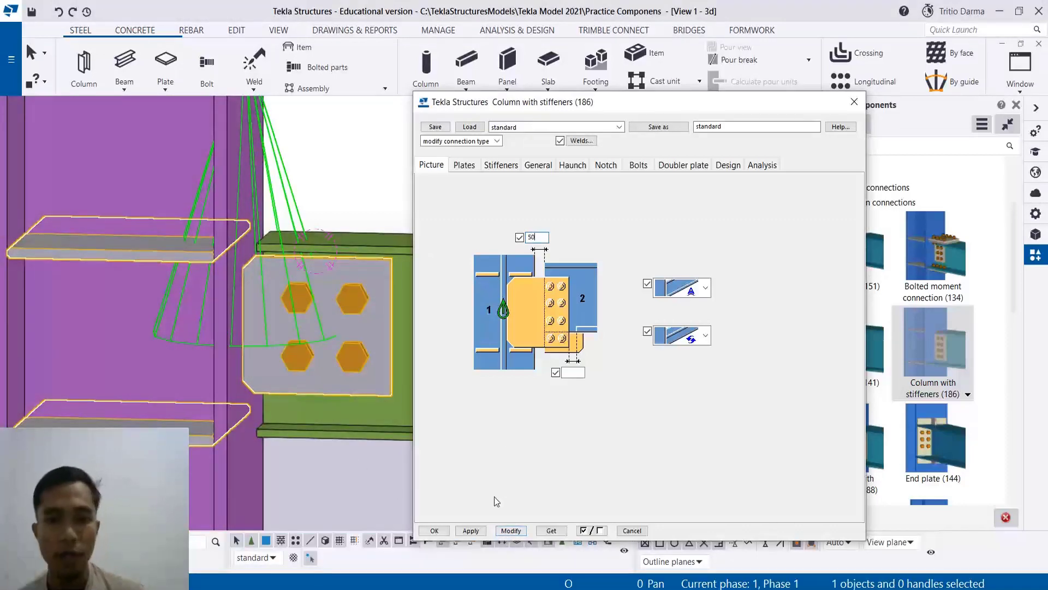
left_click(515, 529)
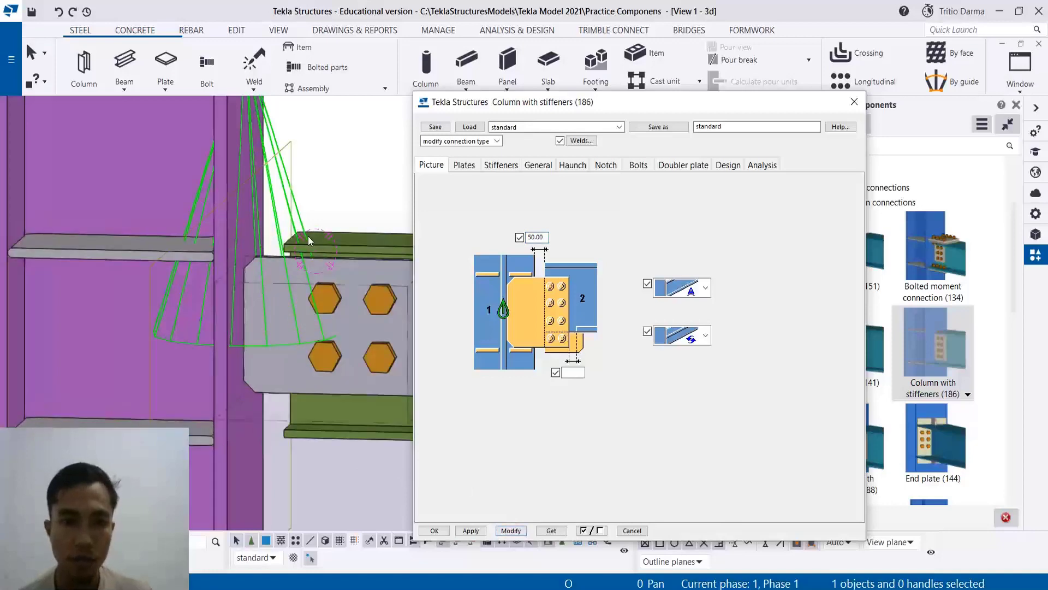
scroll(236, 311, "down", 3)
scroll(313, 274, "up", 3)
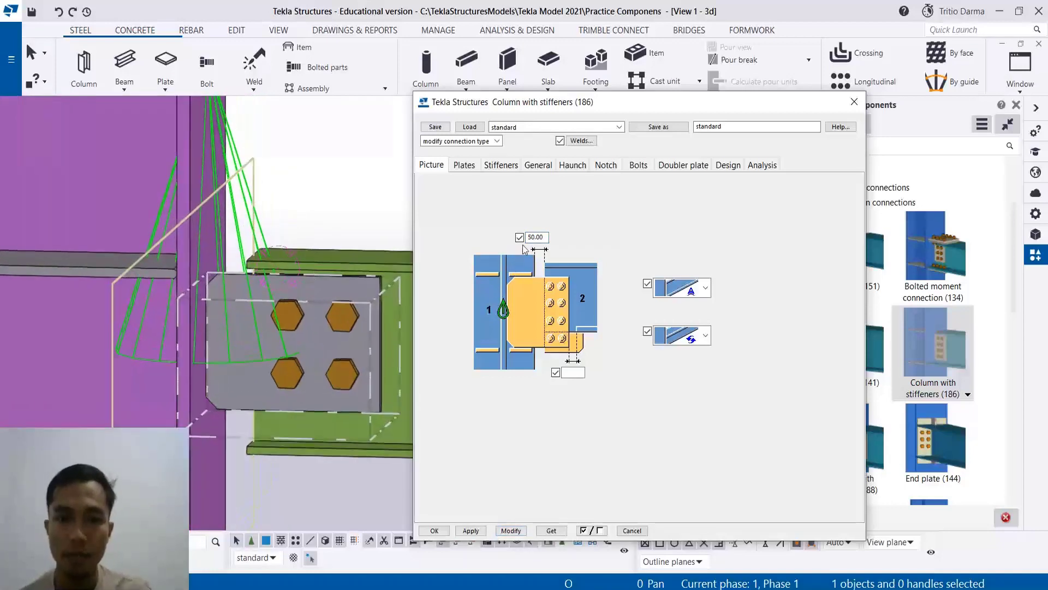
Step: Clear the 50 mm gap value and update the connection to use the default gap
double_click(543, 237)
key("BackSpace")
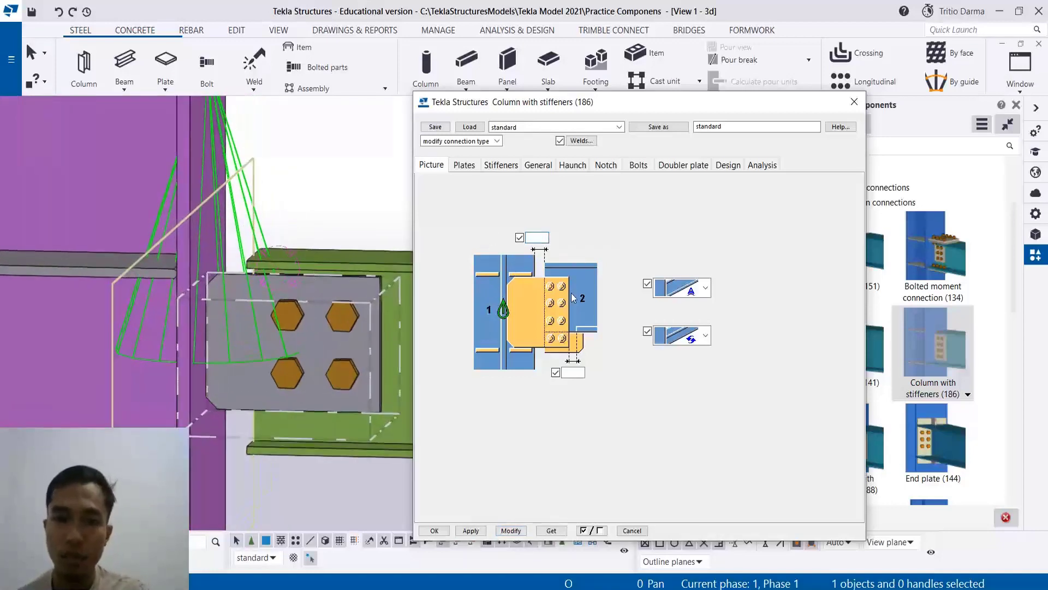
left_click(508, 534)
scroll(149, 158, "up", 5)
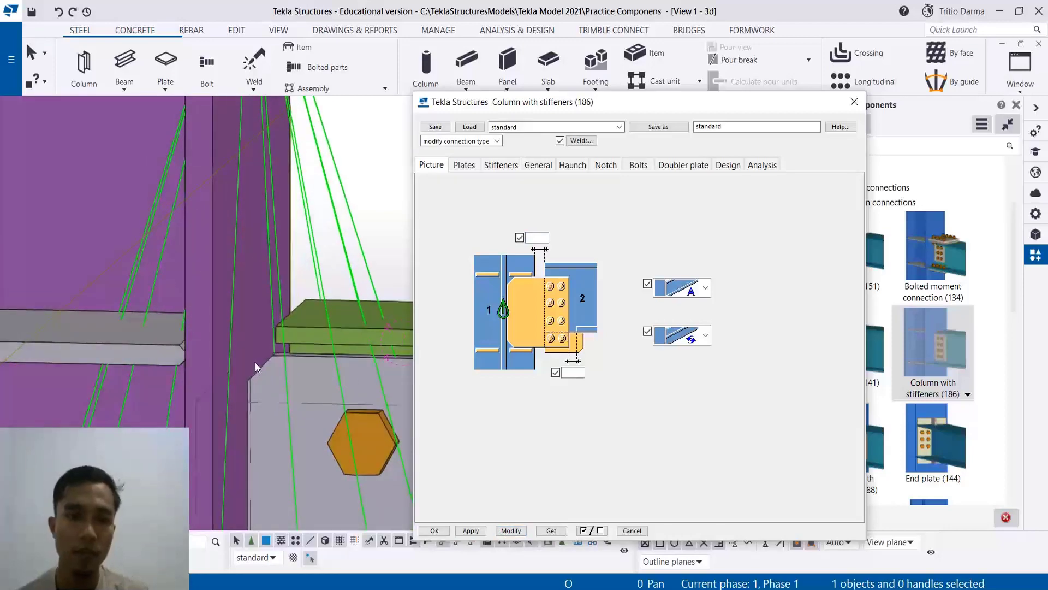
mouse_move(255, 364)
middle_mouse_down("ctrl")
mouse_move(327, 371)
mouse_move(295, 363)
middle_mouse_up("ctrl")
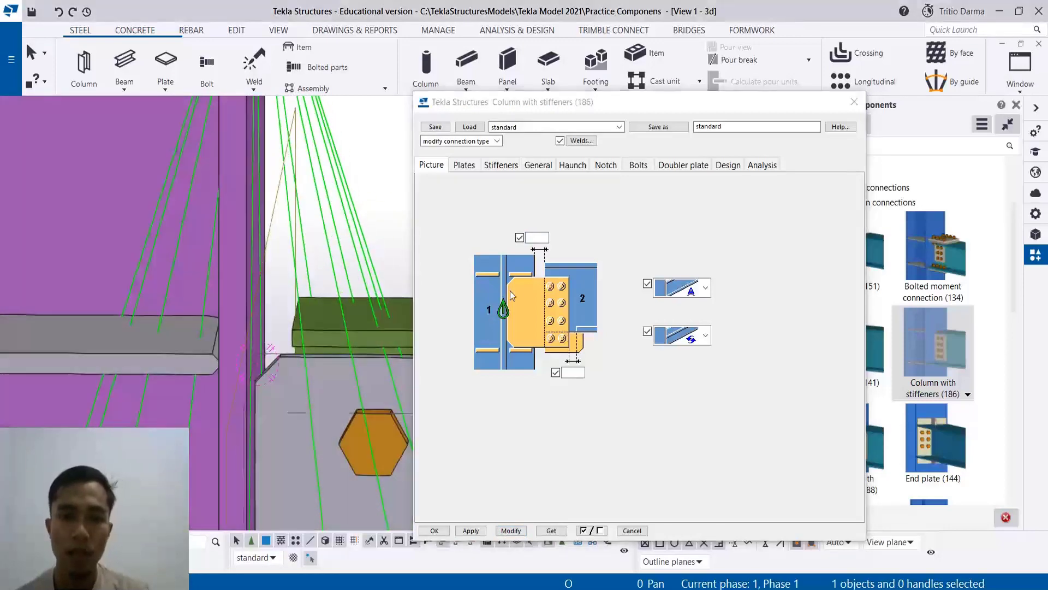
Step: Set the gap between the column flange and the beam end to 0 and update the connection
left_click(535, 238)
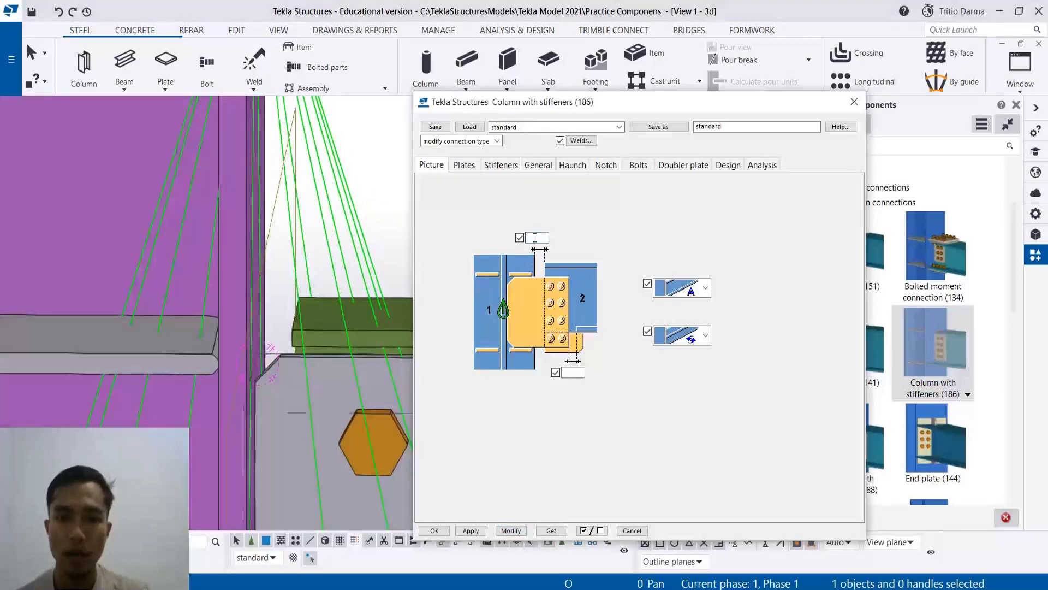
left_click(514, 533)
scroll(247, 312, "up", 3)
scroll(217, 321, "up", 3)
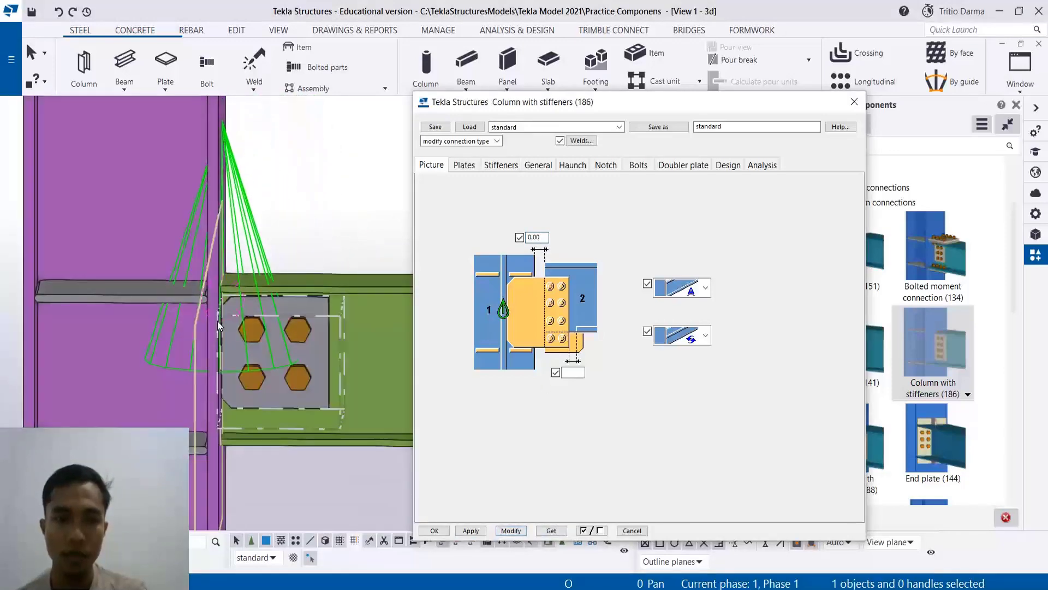
scroll(217, 321, "up", 2)
Step: Remove the zero gap value and restore the connection's default beam-end gap
left_click_drag(547, 237, 501, 236)
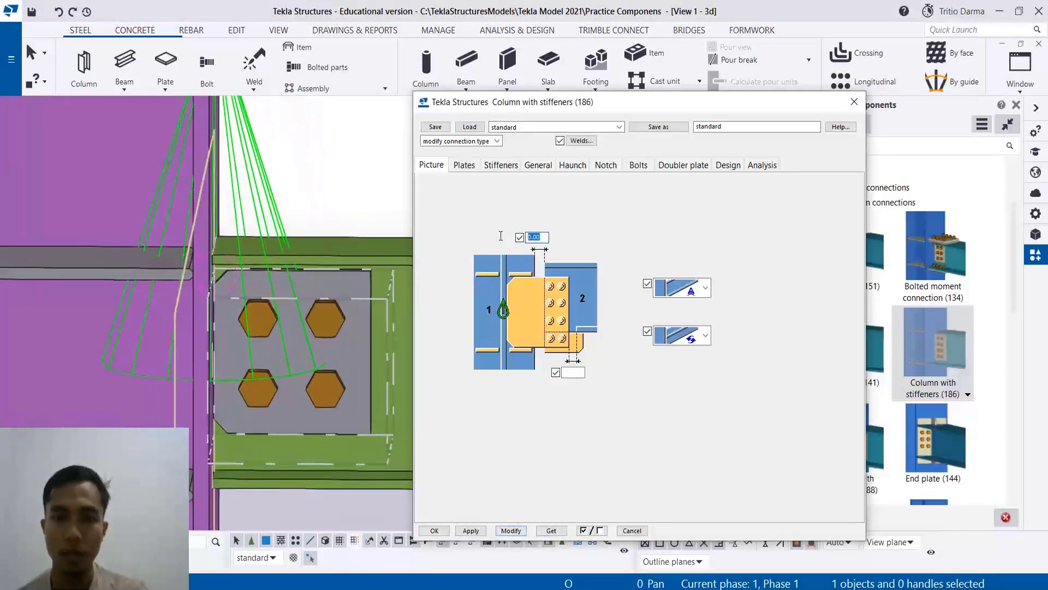
key("BackSpace")
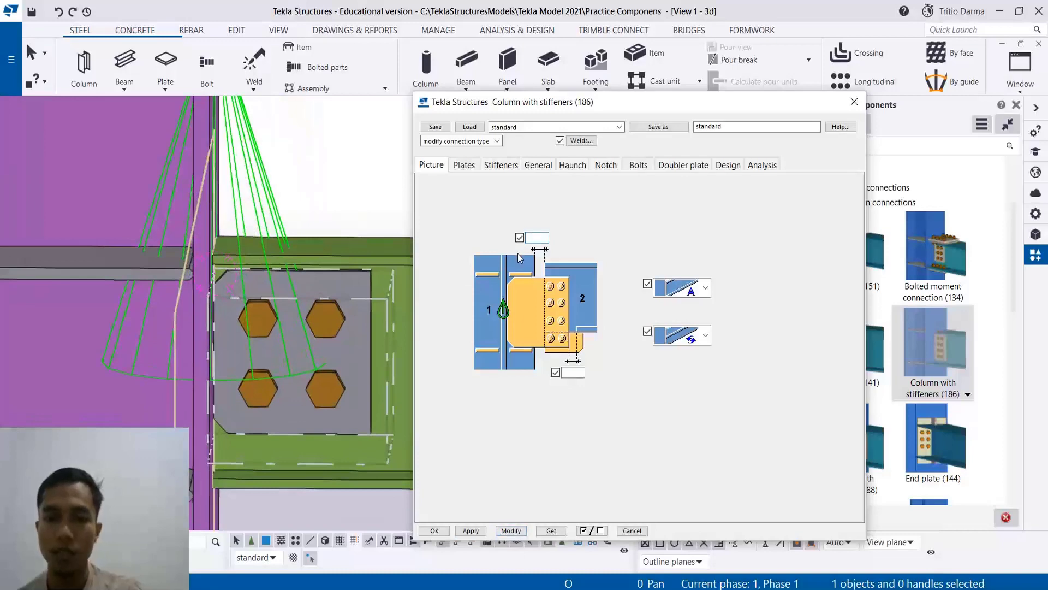
left_click(511, 530)
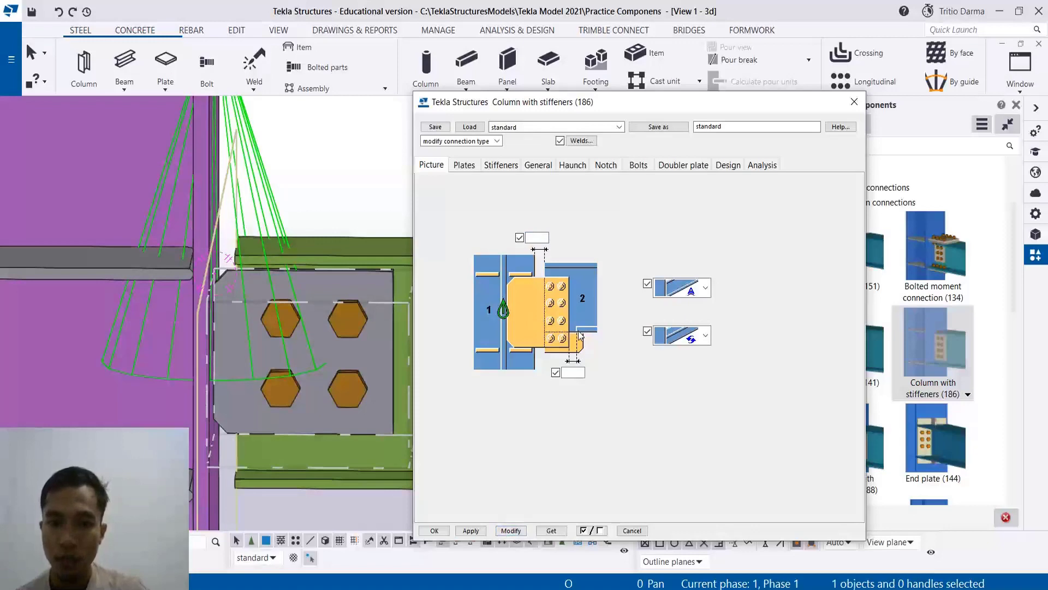
Step: Set the tab plate's thickness to 10 mm and its height to 200 mm, and update the connection
scroll(389, 431, "down", 2)
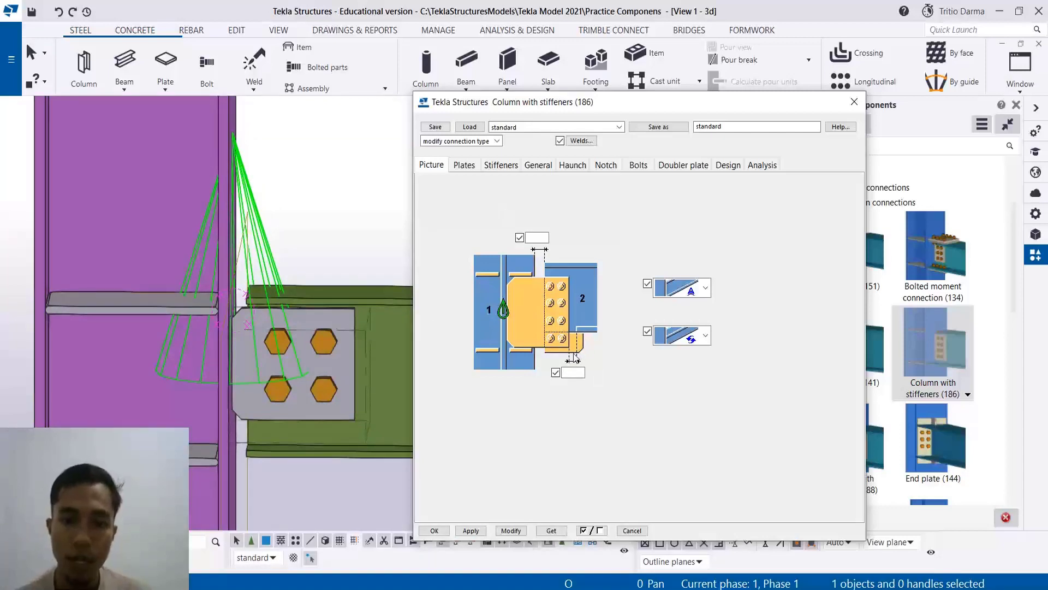
scroll(297, 373, "up", 1)
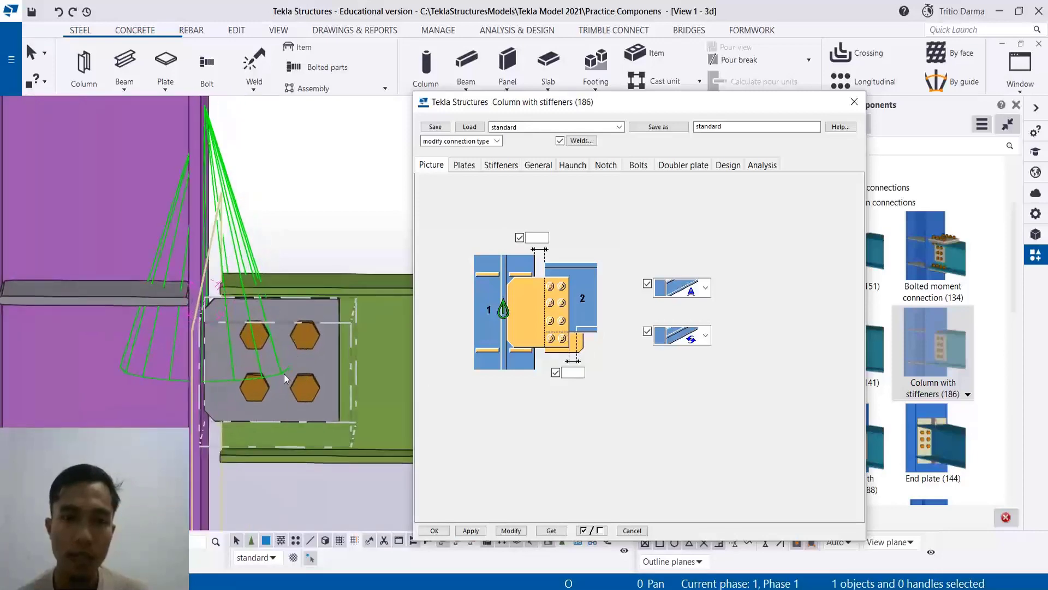
left_click(464, 165)
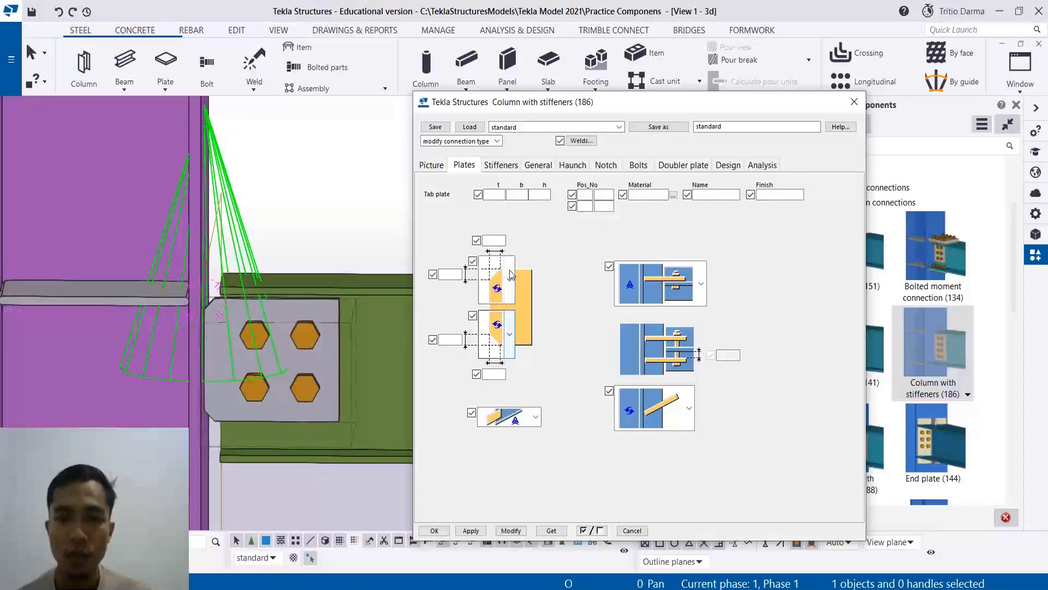
left_click(501, 195)
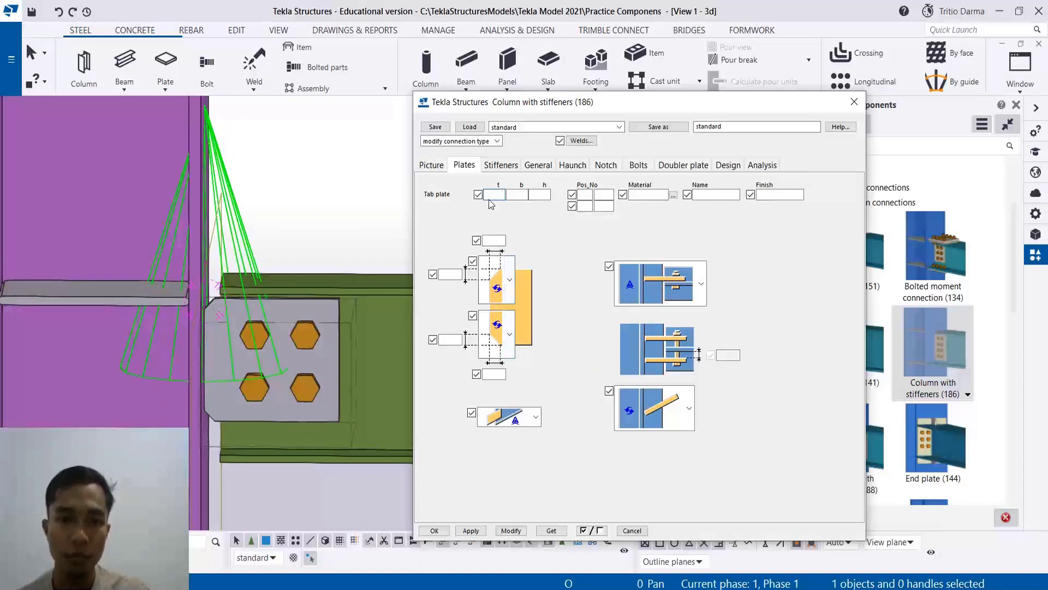
left_click(430, 165)
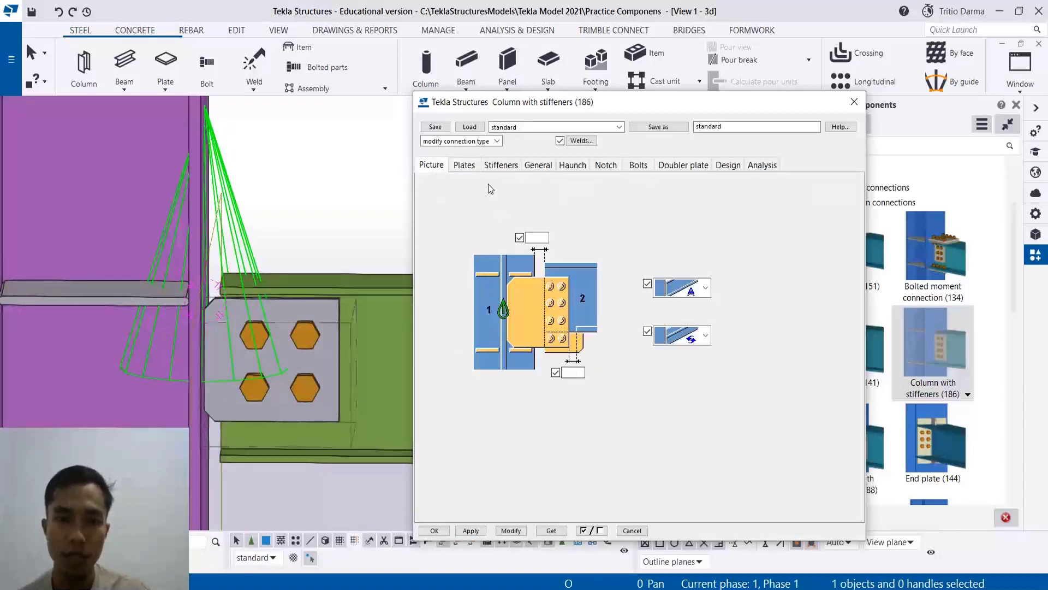
left_click(464, 166)
type("1")
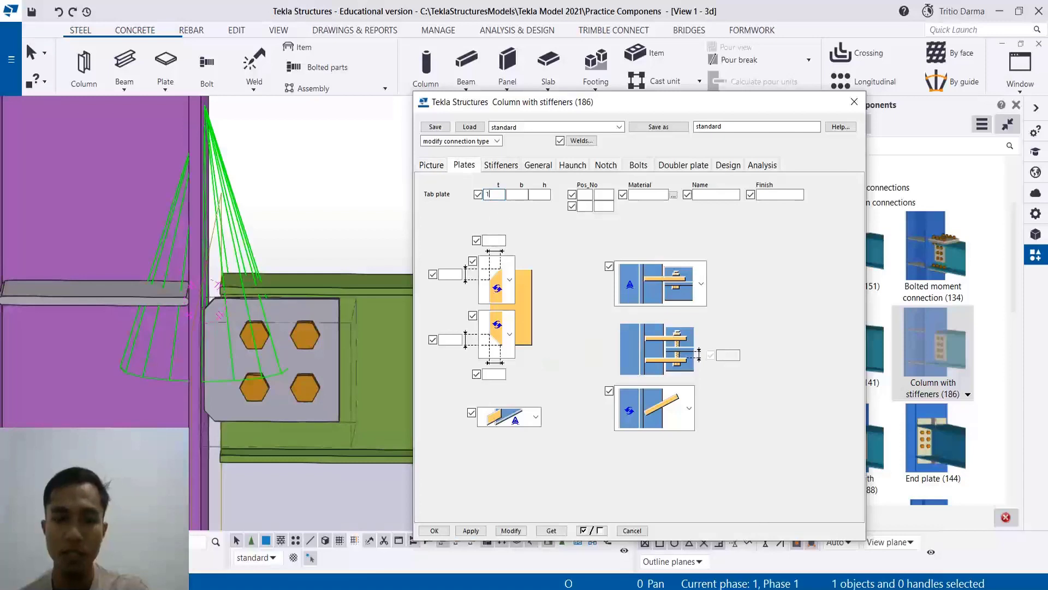
type("0")
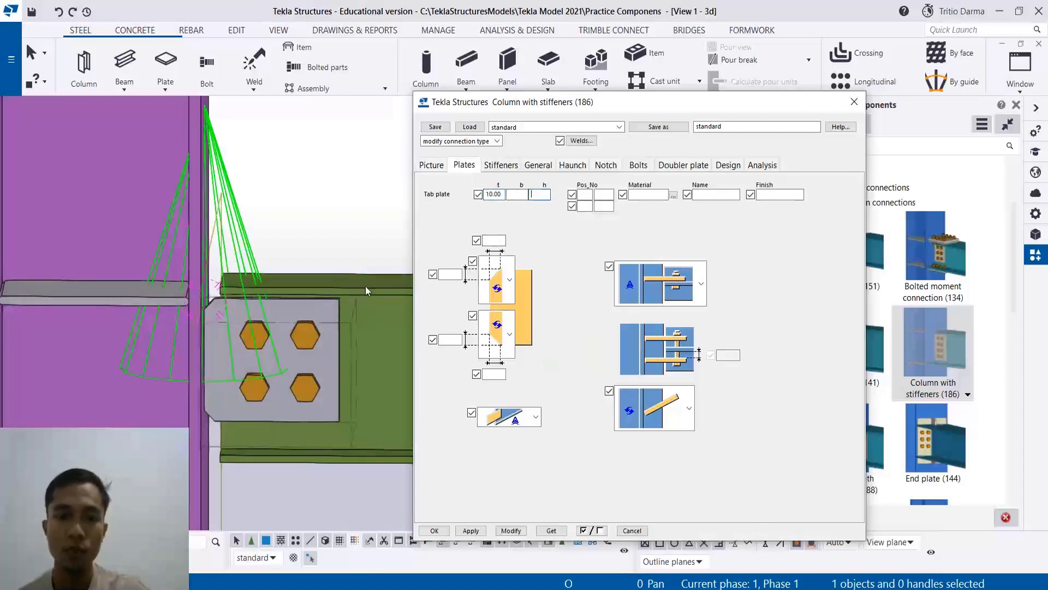
type("200")
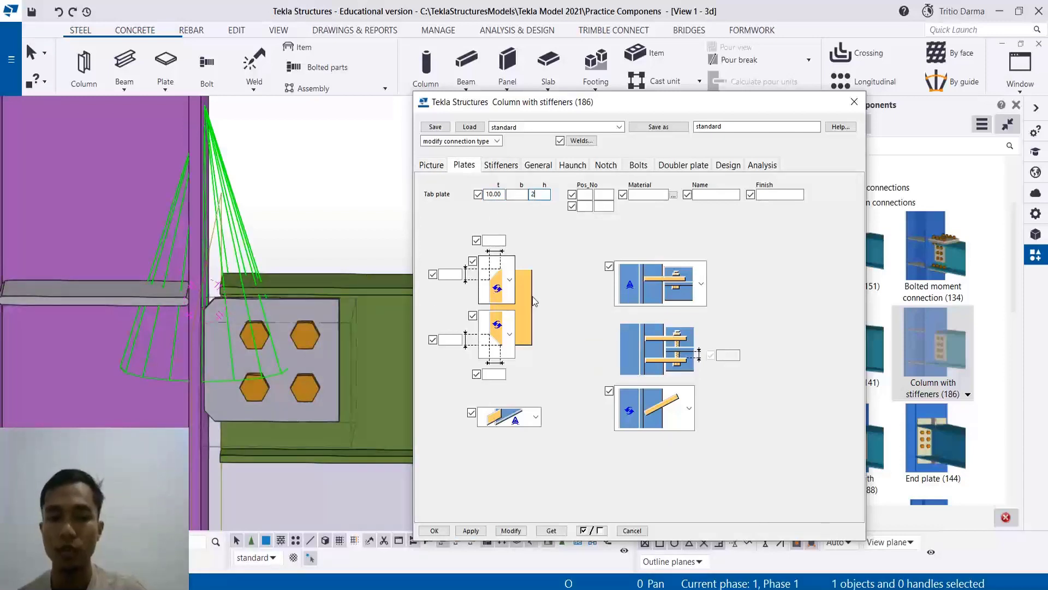
left_click(511, 530)
scroll(297, 464, "up", 3)
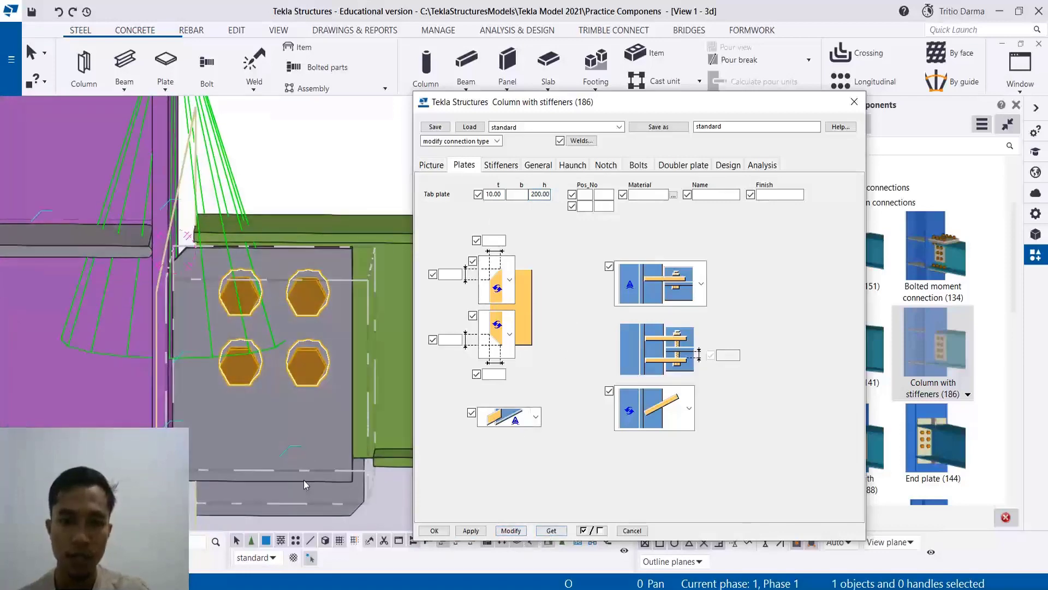
scroll(304, 480, "up", 2)
Step: Set the clearance between the tab plate edge and the cut lower beam flange to 100 mm and update the connection
left_click(431, 165)
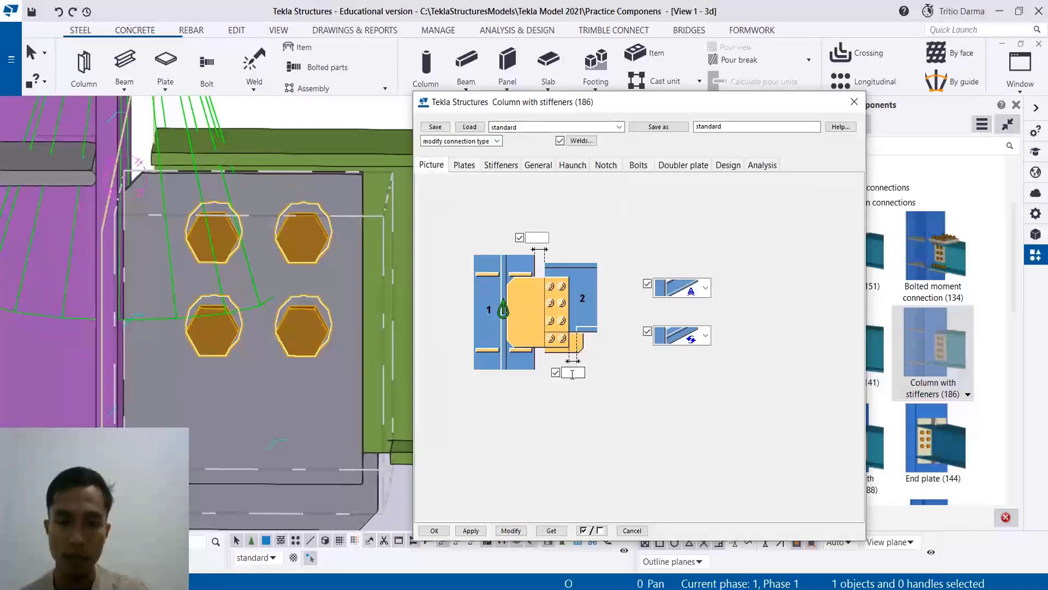
scroll(283, 454, "down", 2)
type("1")
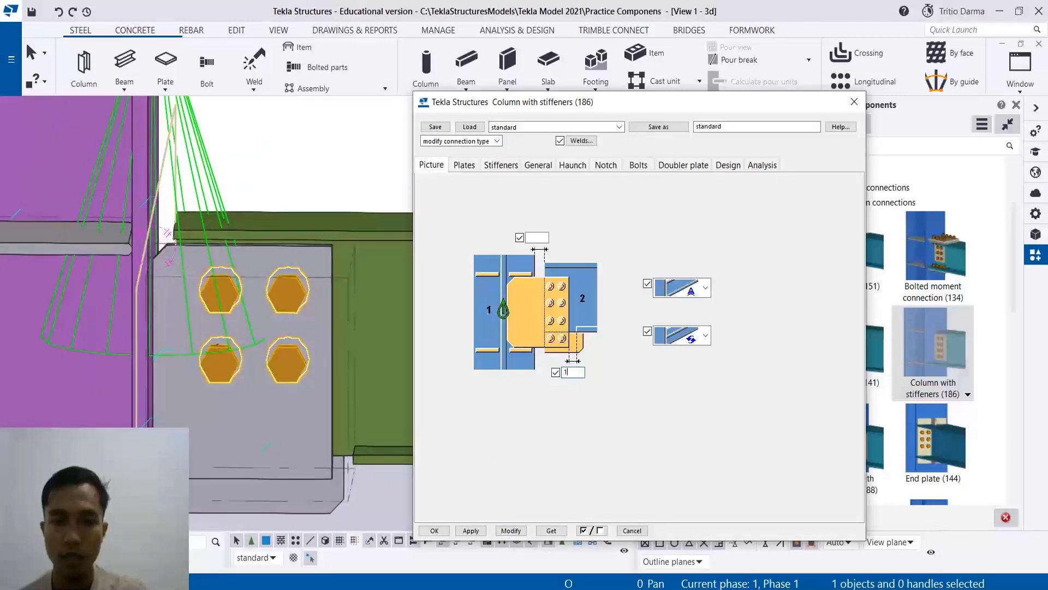
type("00")
left_click(511, 530)
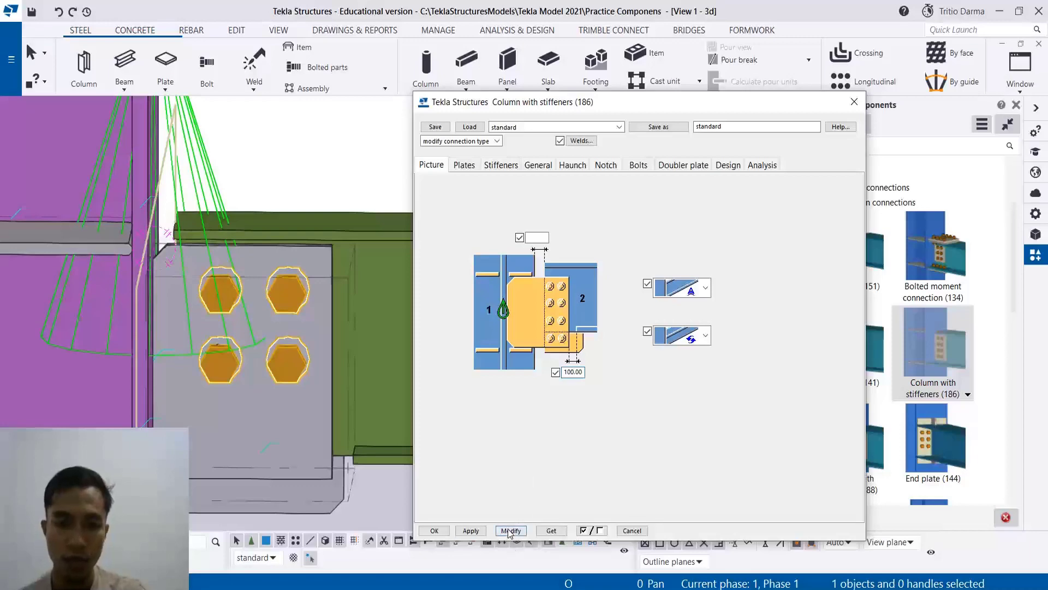
scroll(165, 417, "down", 2)
scroll(295, 454, "up", 2)
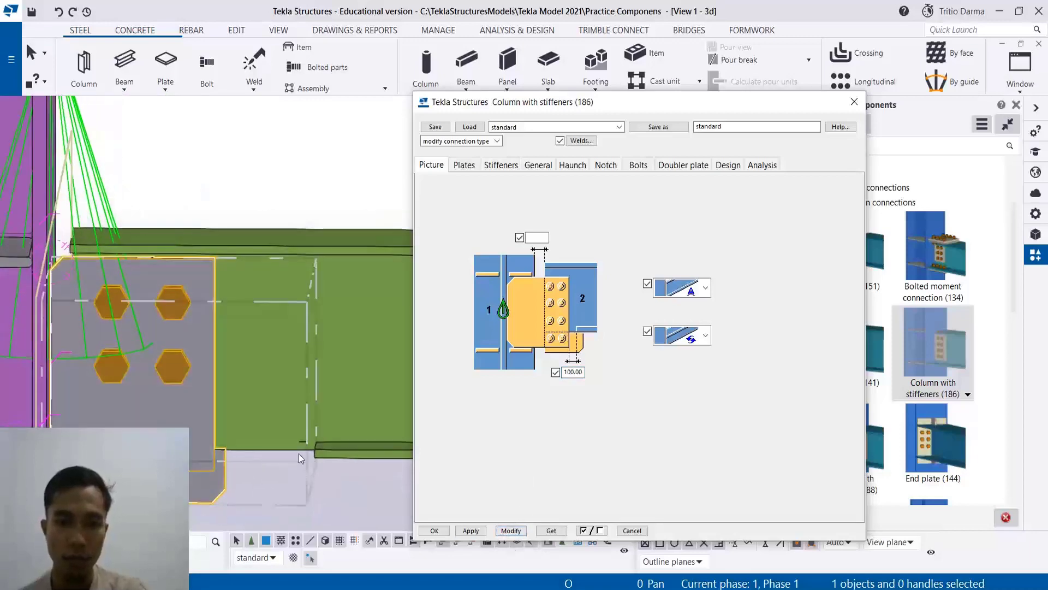
Step: Clear the 100 mm lower flange clearance and update the connection with the default value
left_click_drag(582, 375, 526, 374)
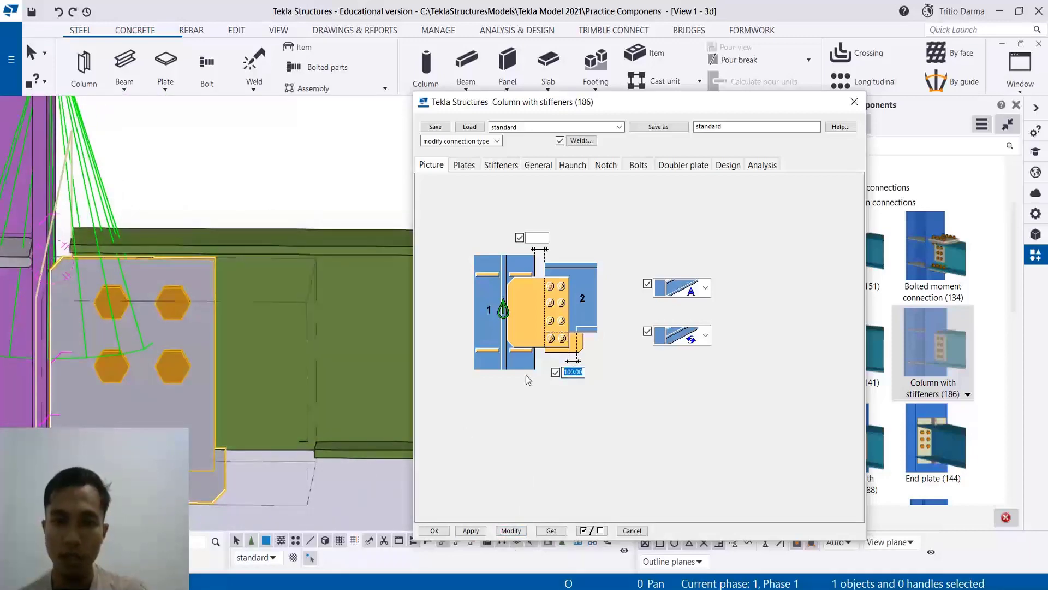
key("BackSpace")
left_click(512, 532)
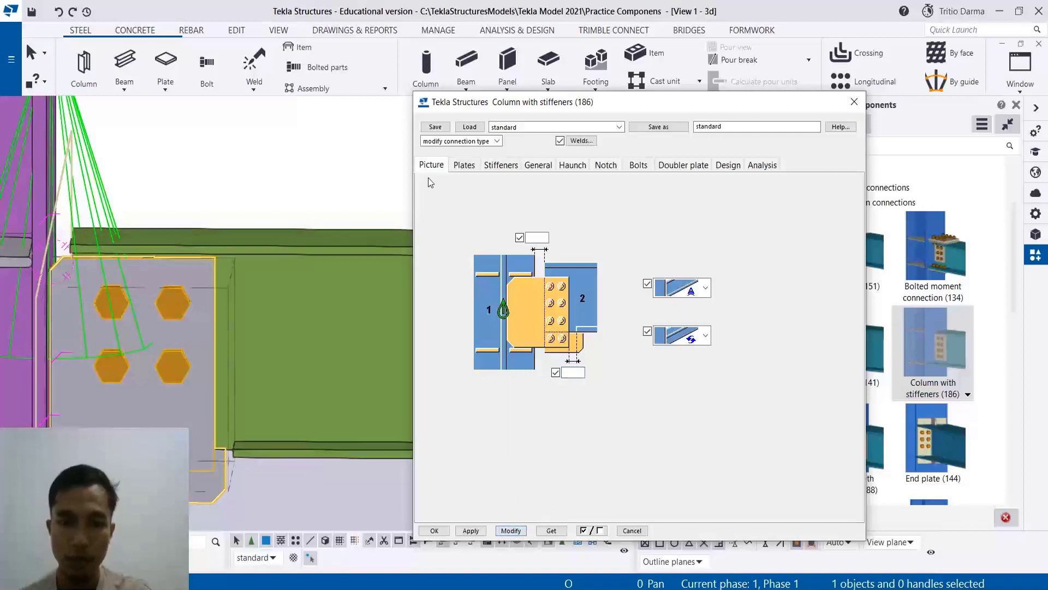
Step: Clear the tab plate's height and thickness values and update the connection with the default plate size
left_click(464, 165)
left_click_drag(549, 194, 484, 194)
key("BackSpace")
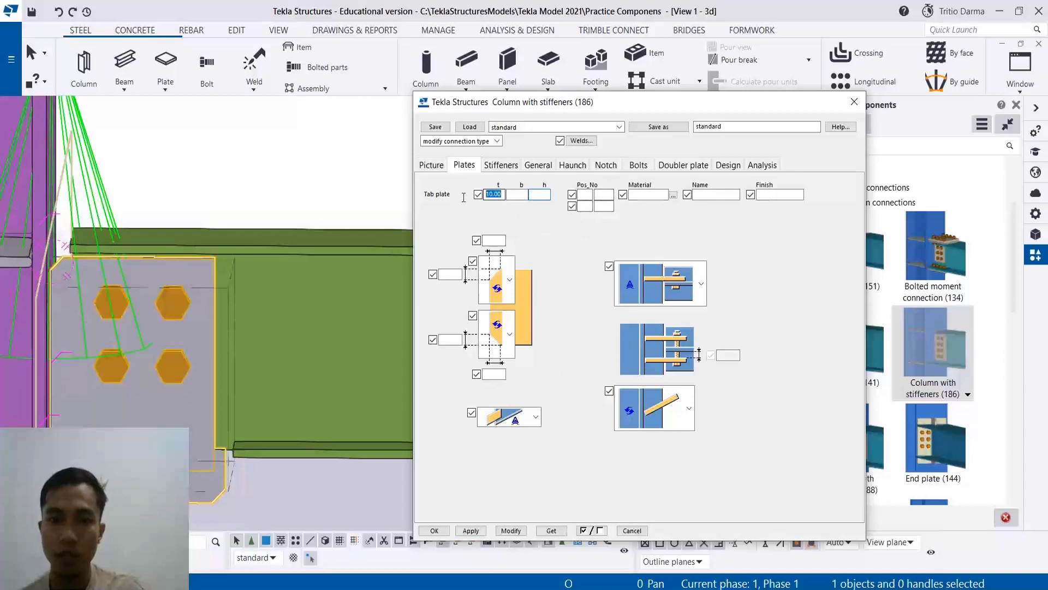
key("BackSpace")
left_click(512, 532)
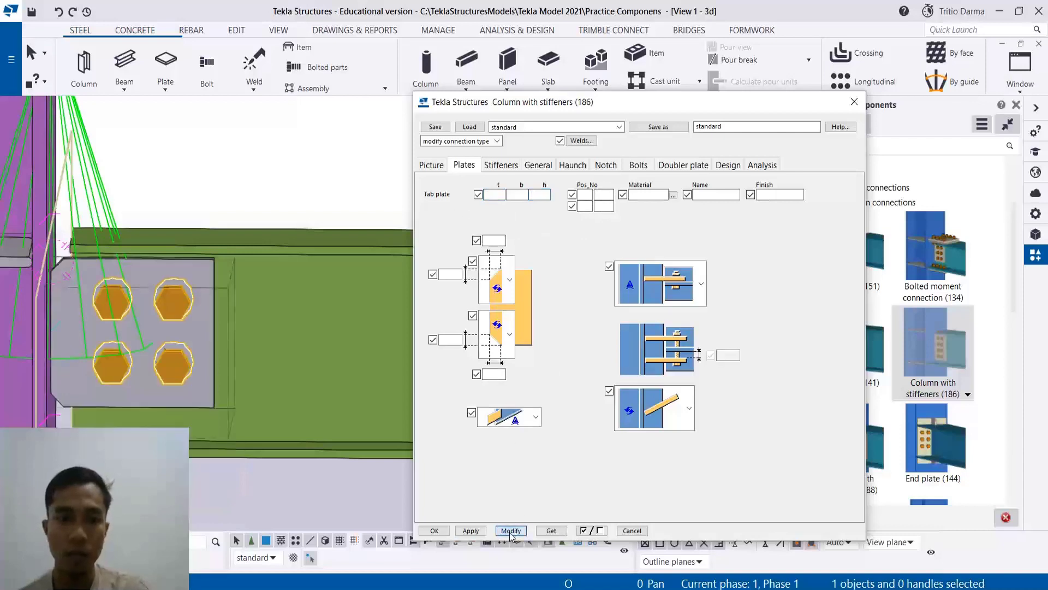
Step: Update the connection with an unchamfered upper corner on the tab plate, and restore that corner's default chamfer
scroll(234, 380, "down", 2)
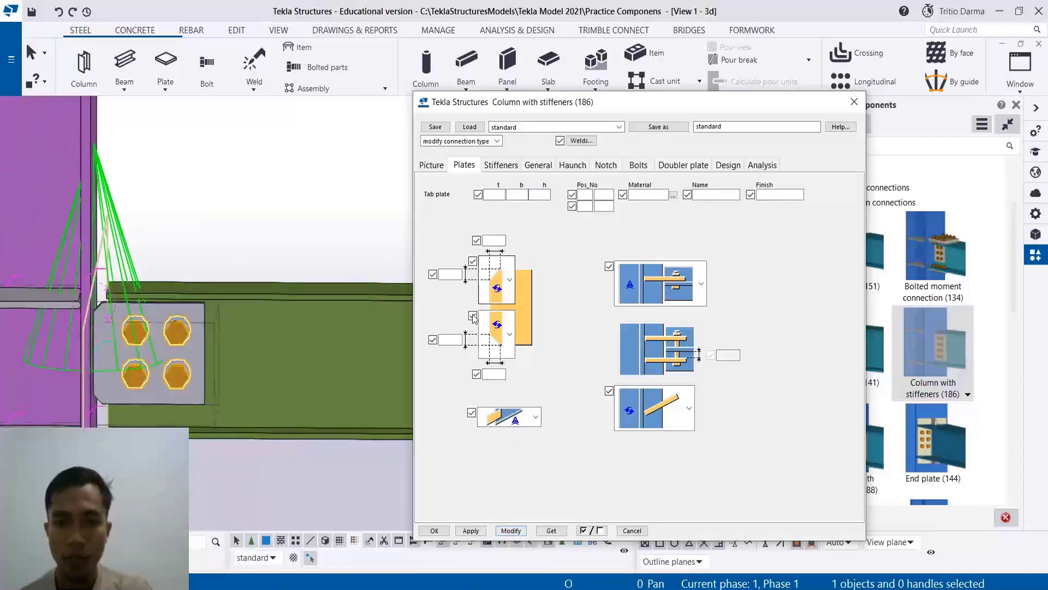
left_click(510, 280)
left_click(500, 379)
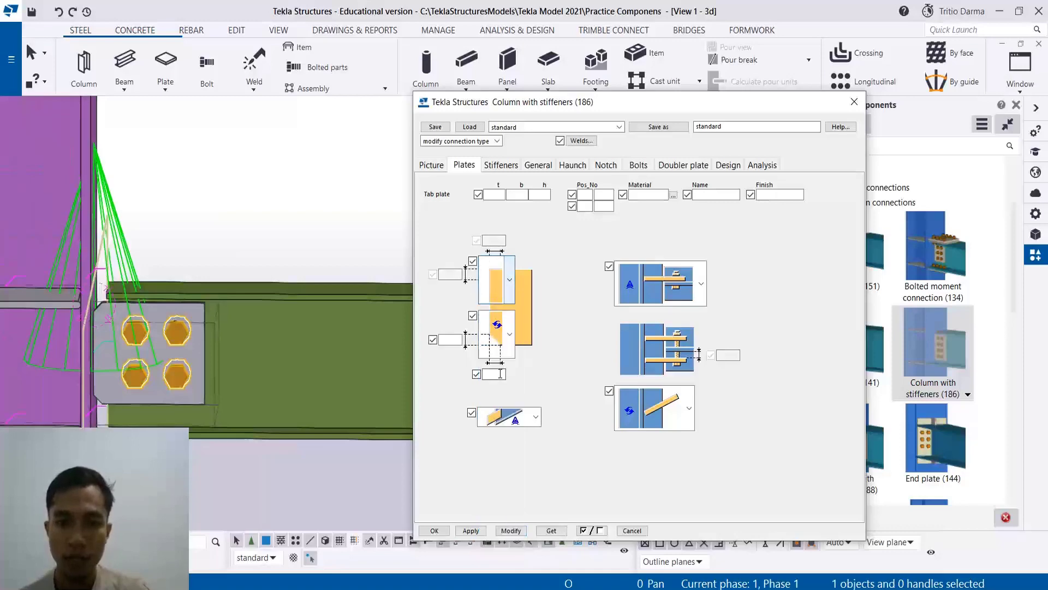
left_click(515, 529)
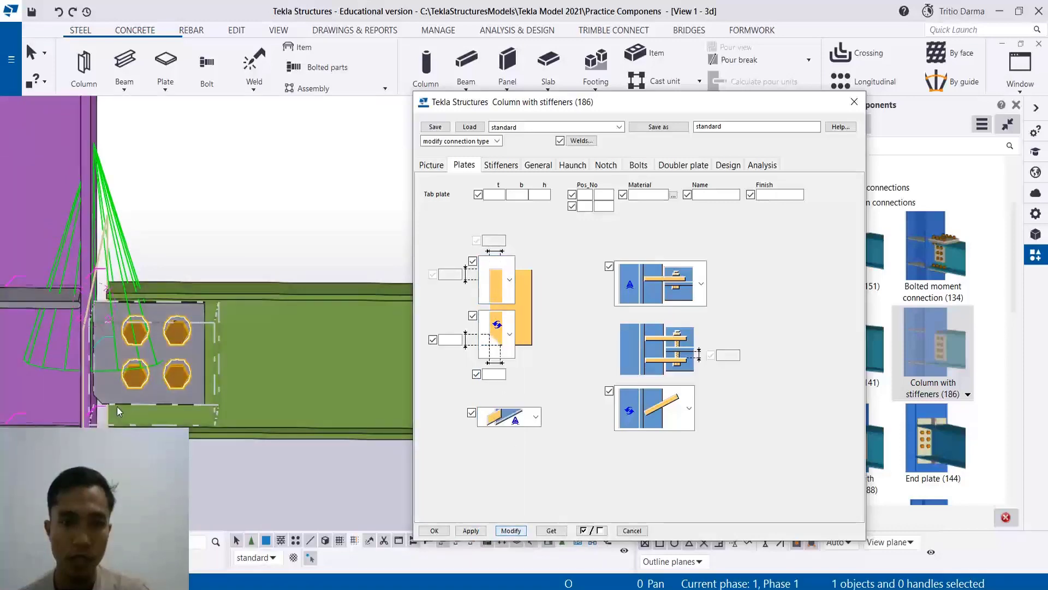
scroll(97, 294, "up", 4)
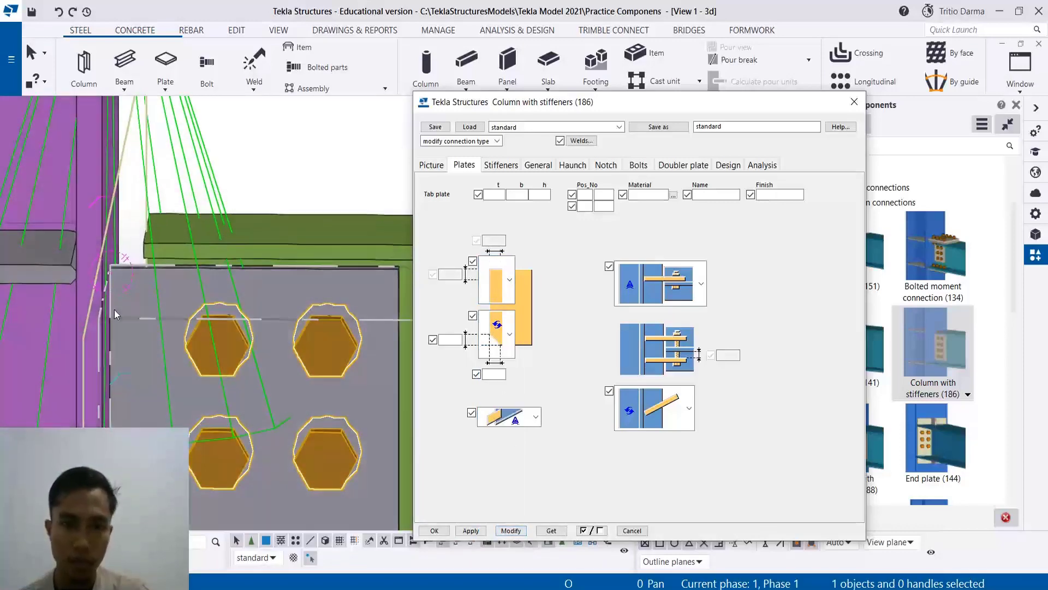
left_click(508, 279)
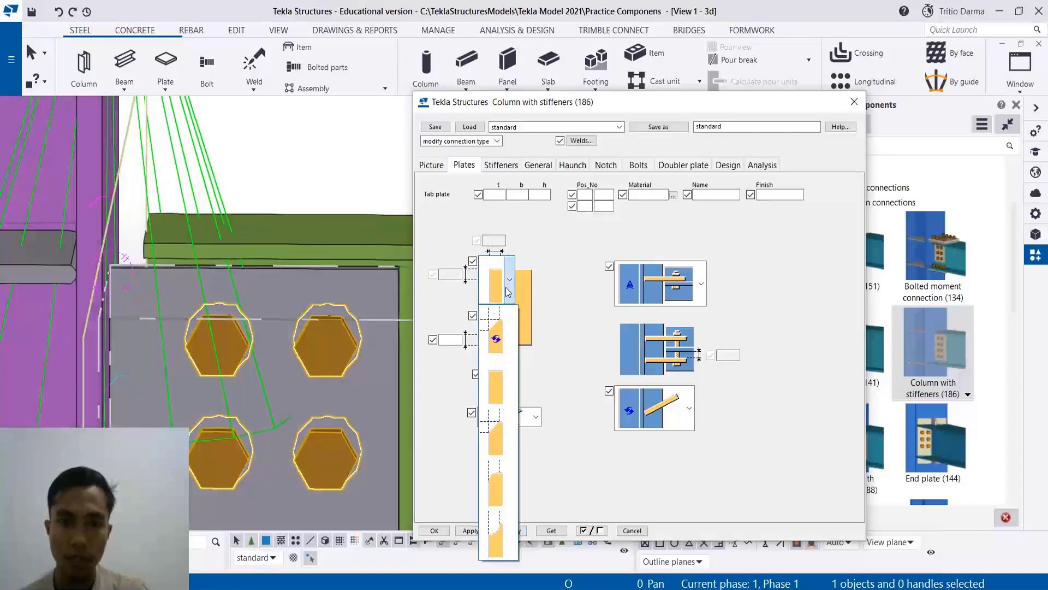
left_click(500, 331)
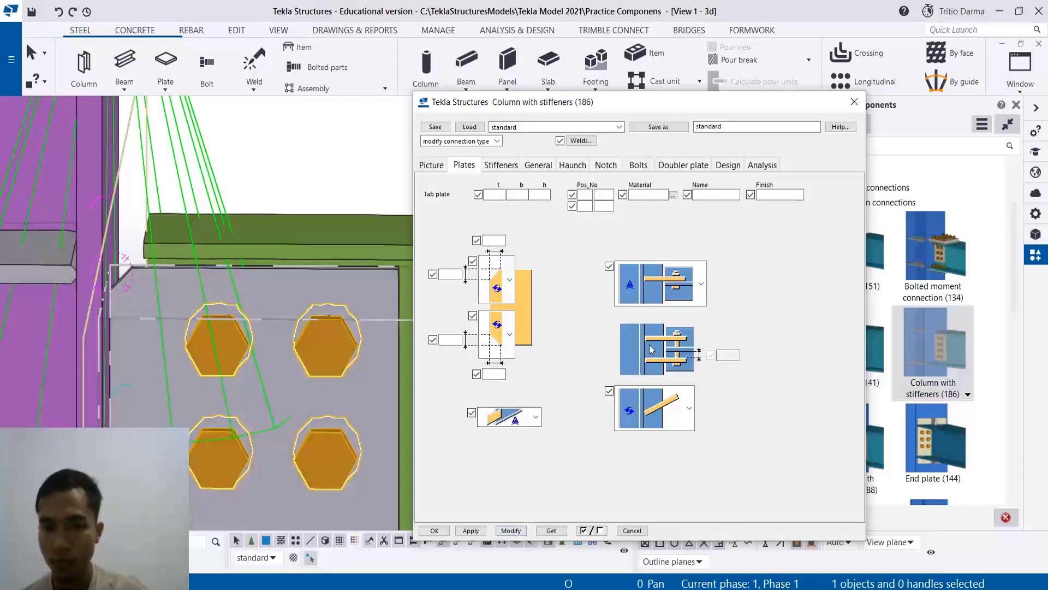
Step: Place tab plates on both sides of the beam web and update the connection
left_click(668, 284)
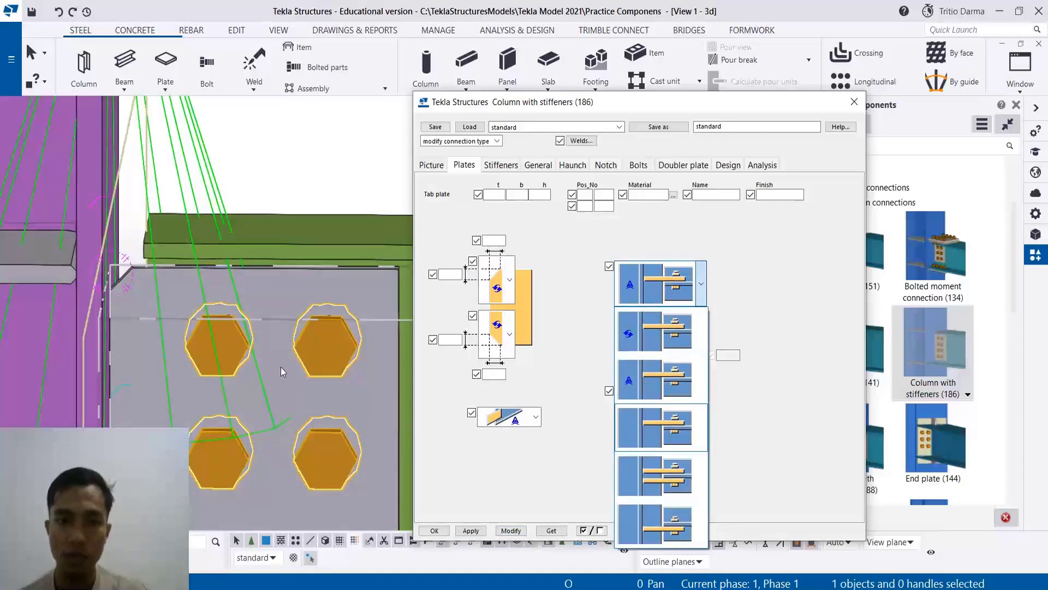
left_click(630, 286)
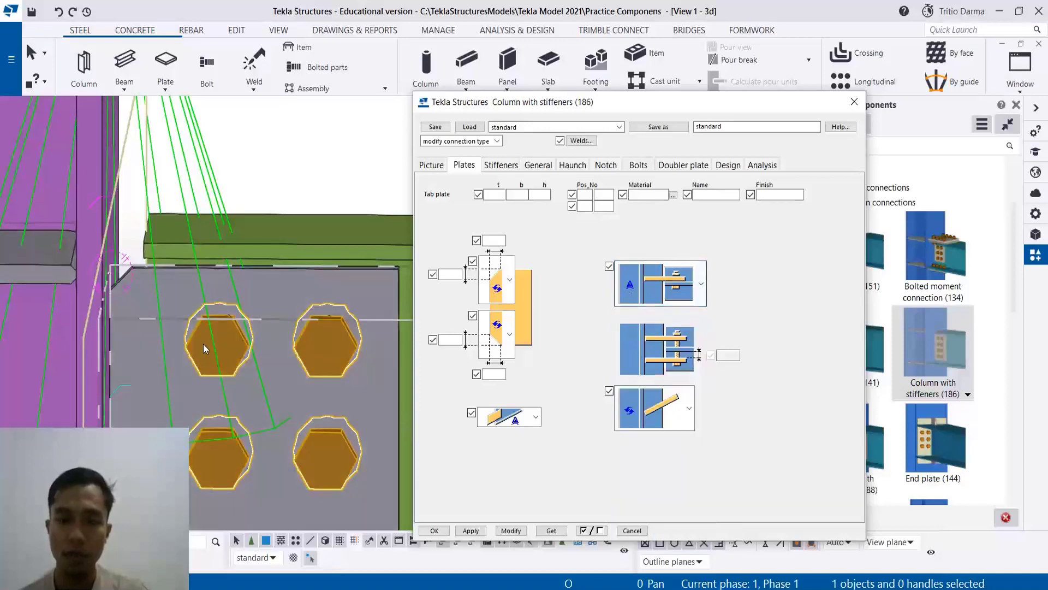
scroll(213, 352, "down", 4)
middle_click_drag(281, 367, 27, 373, "ctrl")
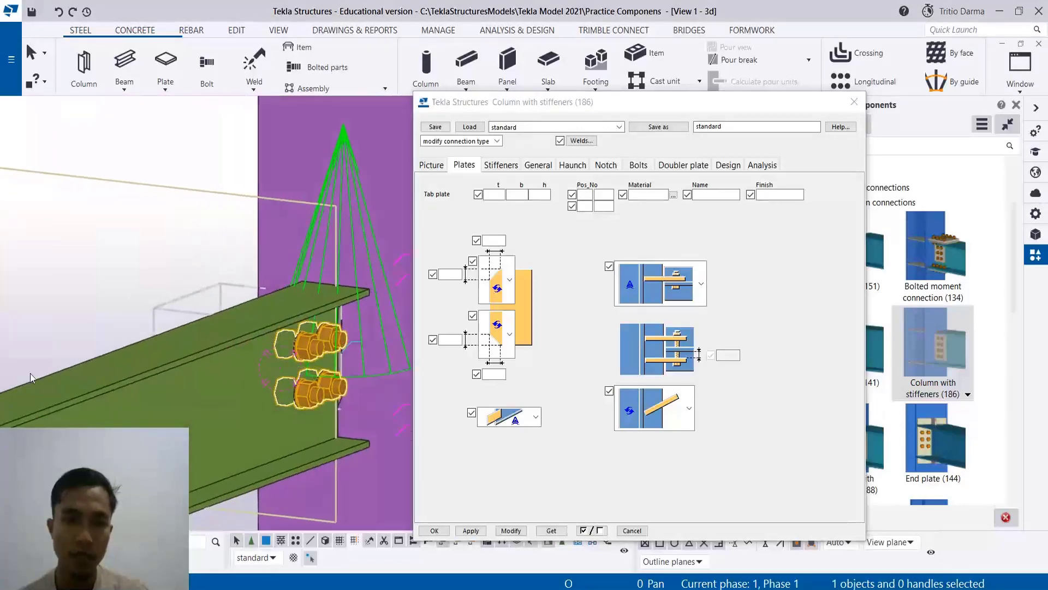
scroll(309, 369, "up", 2)
left_click(691, 286)
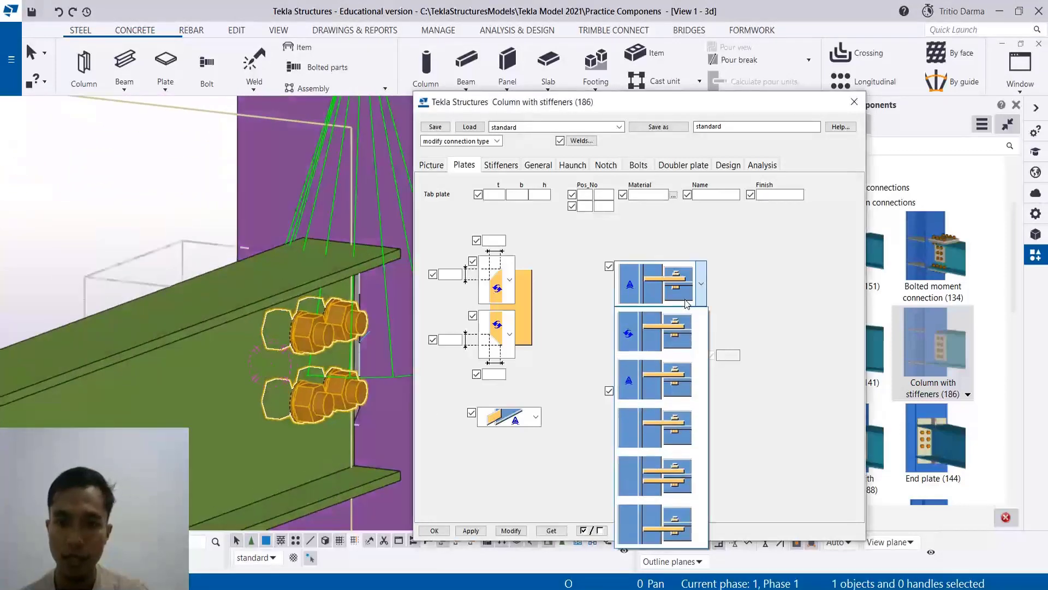
left_click(655, 482)
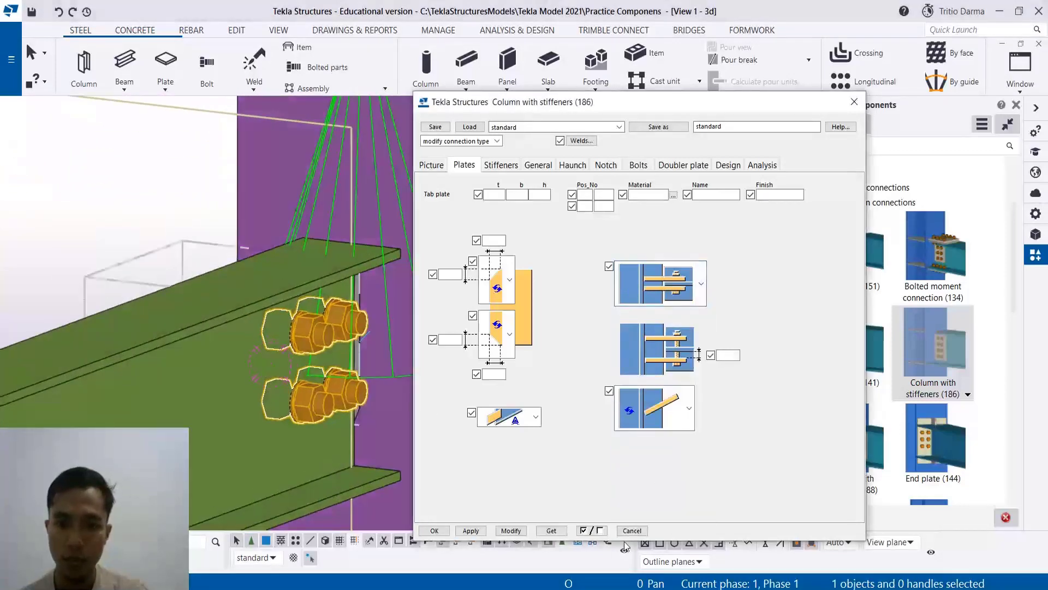
left_click(512, 530)
scroll(285, 422, "down", 3)
middle_click_drag(284, 414, 413, 404, "ctrl")
Step: Switch to a single tab plate on the opposite side of the beam web and update the connection
left_click(651, 415)
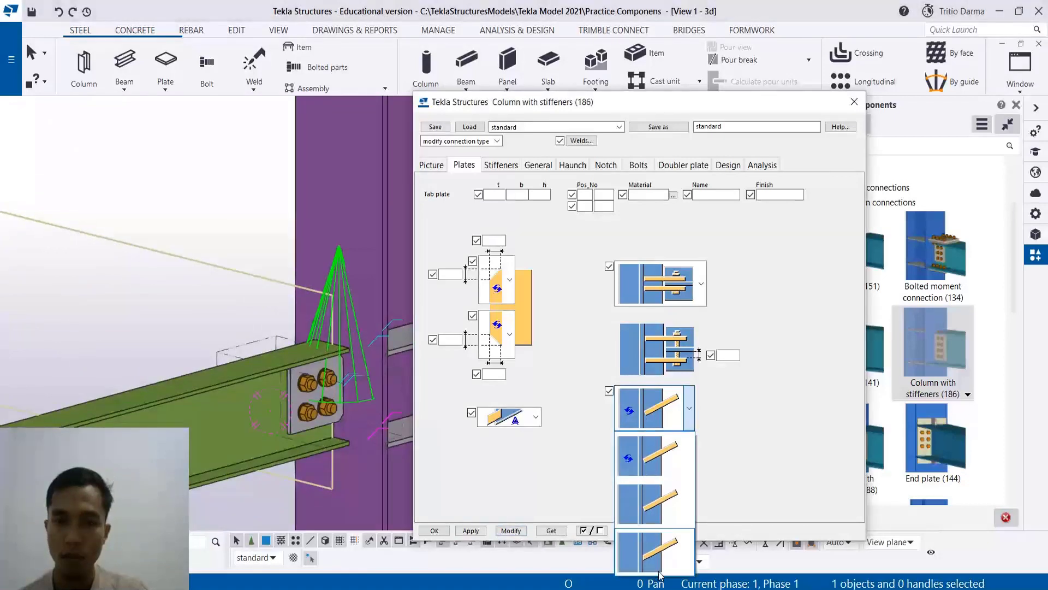
left_click(673, 281)
left_click(673, 281)
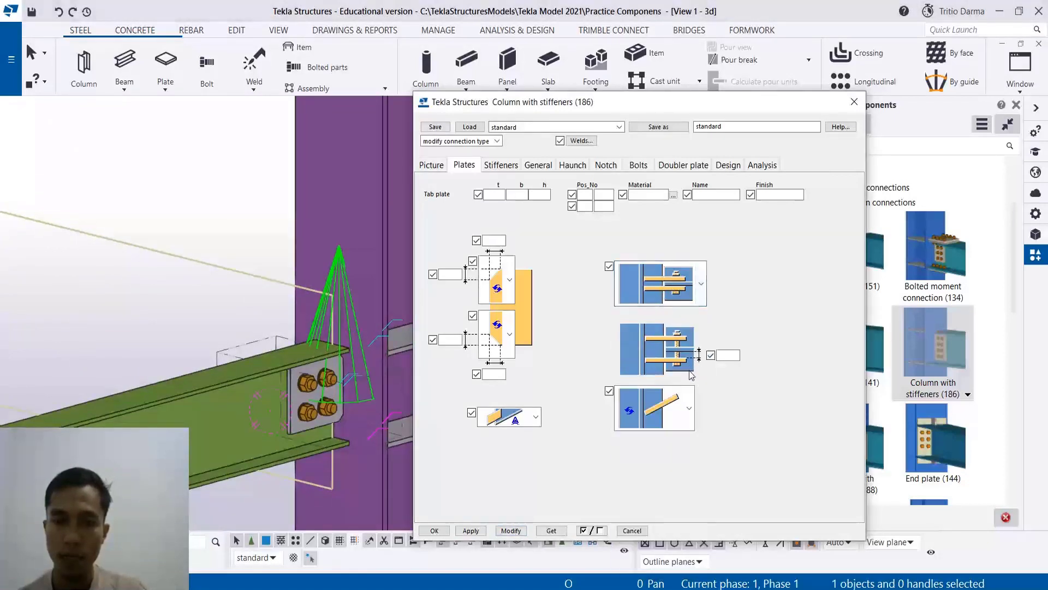
left_click(675, 289)
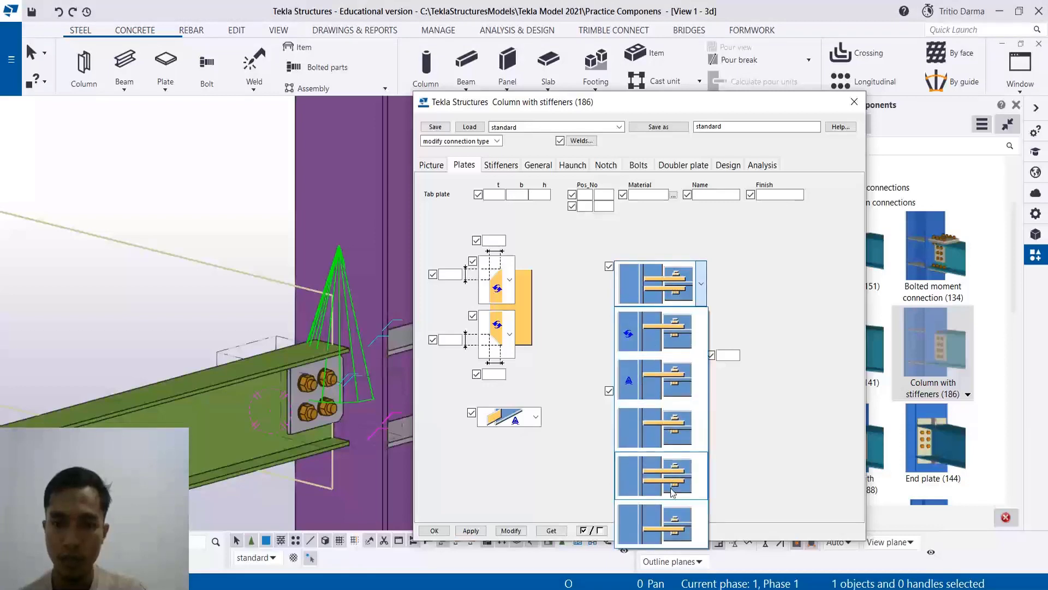
left_click(664, 522)
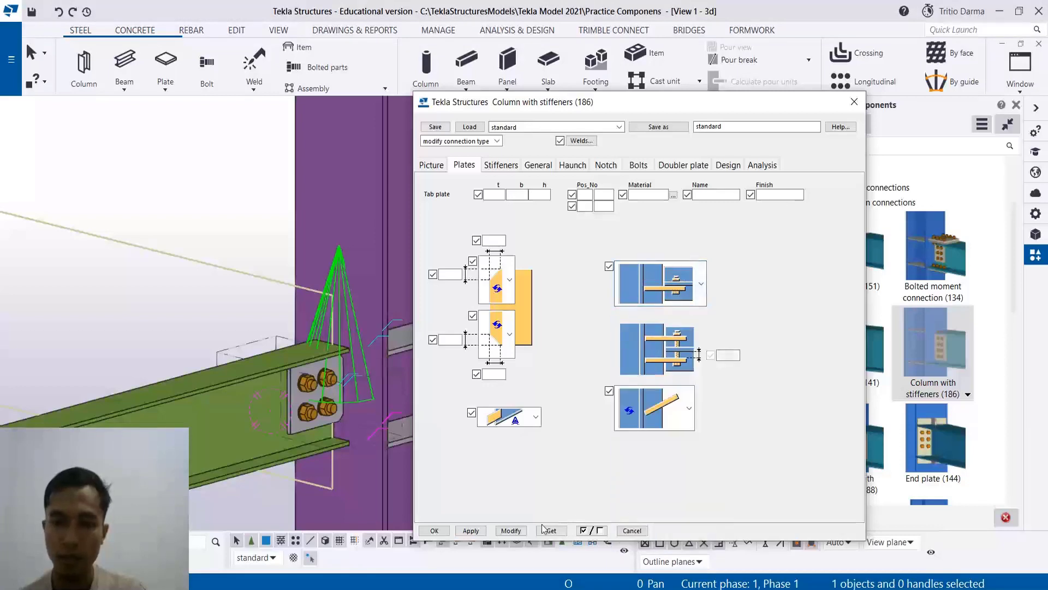
left_click(512, 531)
middle_click_drag(382, 350, 343, 398, "ctrl")
Step: Return the number and side of the tab plates to the default option and update the connection
left_click(677, 292)
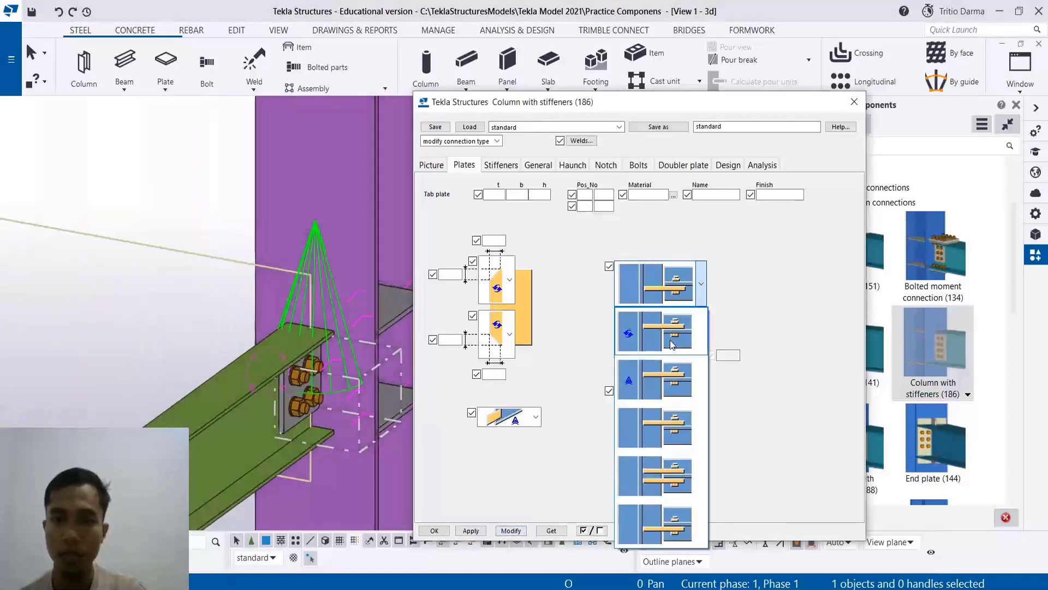
left_click(672, 344)
left_click(511, 531)
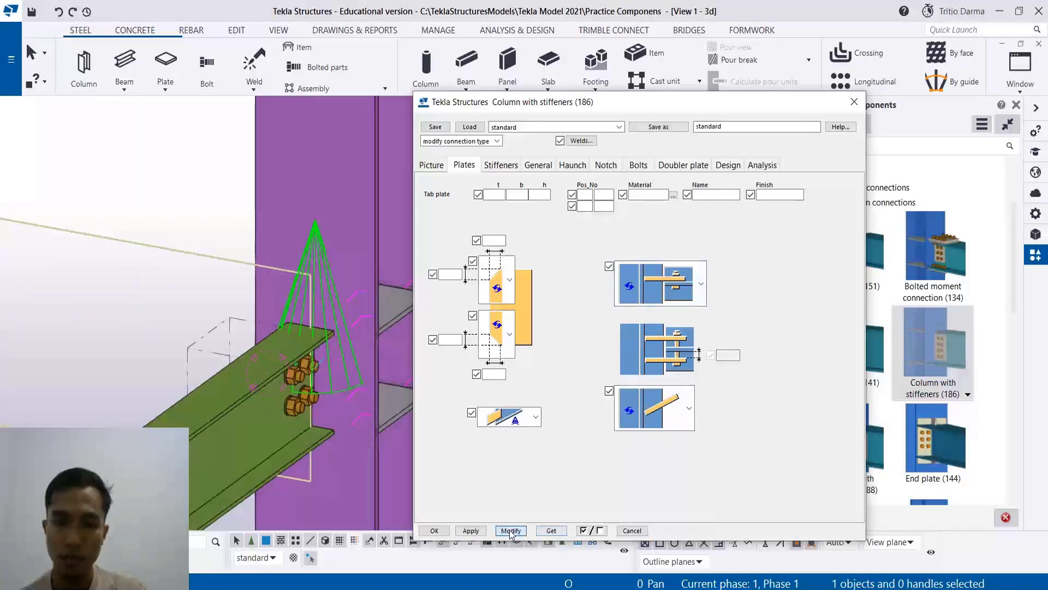
middle_click_drag(303, 425, 486, 413, "ctrl")
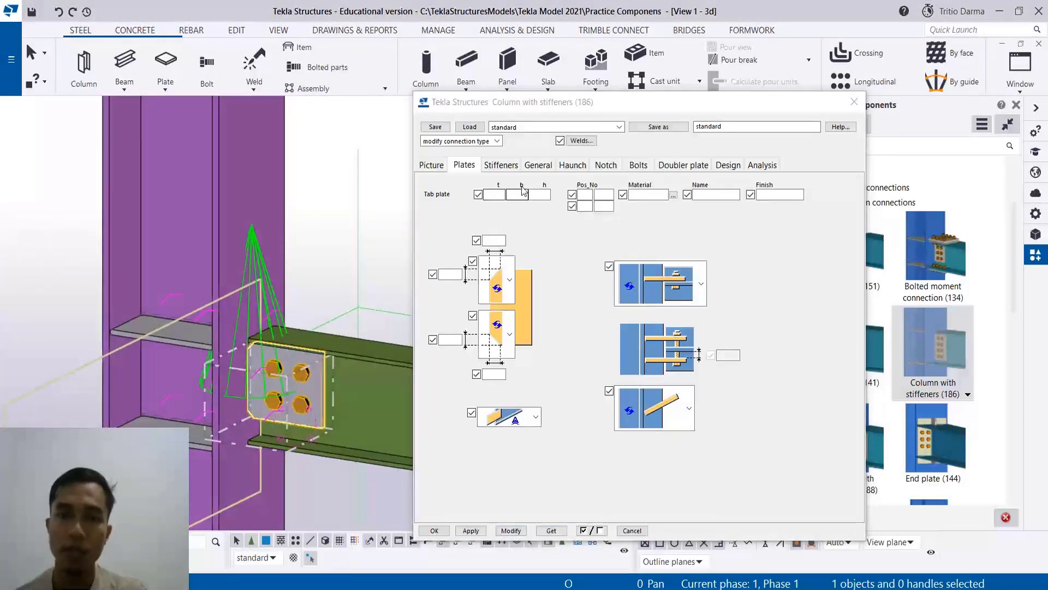
Step: In the stiffener settings, set the Top NS stiffener thickness to 0 and update the connection
left_click(501, 165)
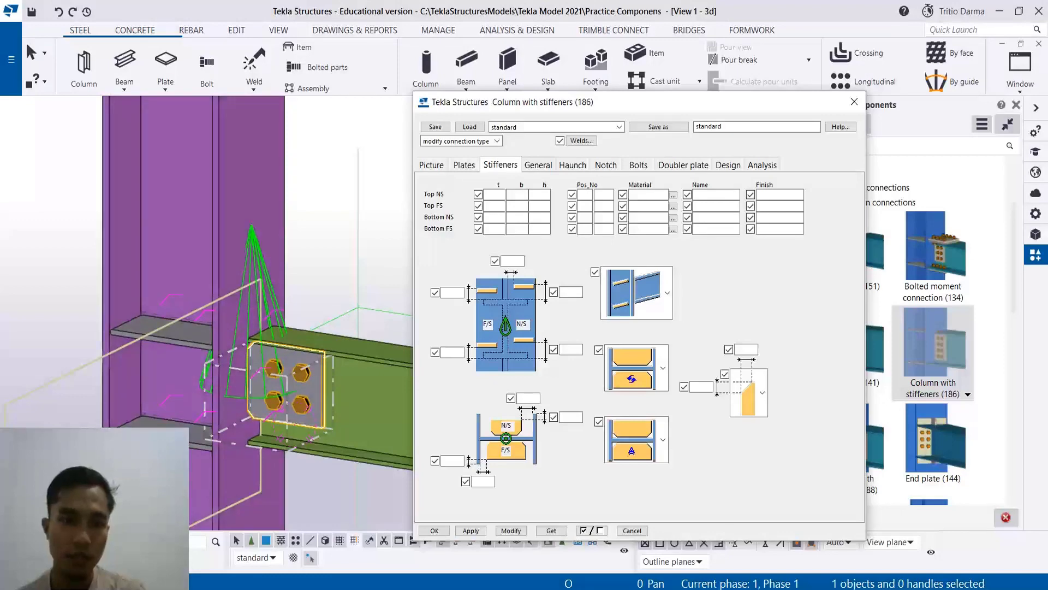
middle_click_drag(173, 425, 442, 182, "ctrl")
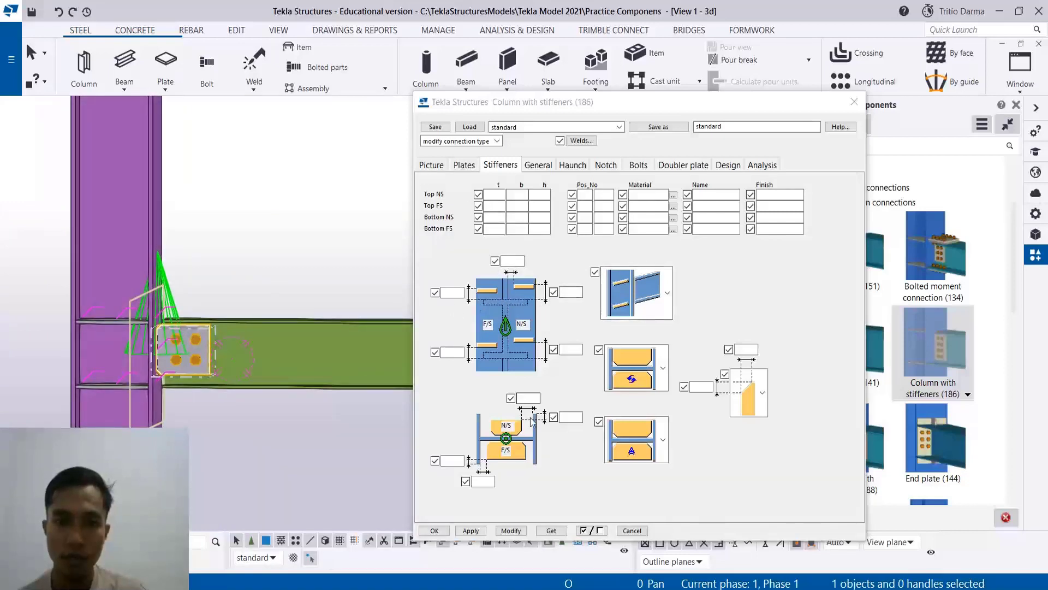
scroll(120, 366, "up", 5)
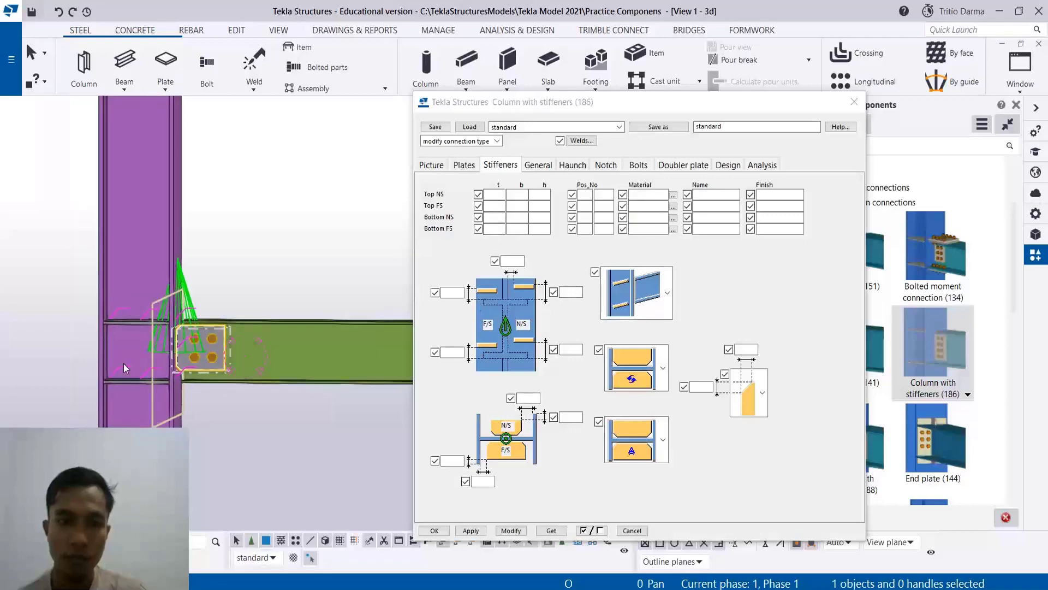
middle_click_drag(340, 361, 490, 390, "ctrl")
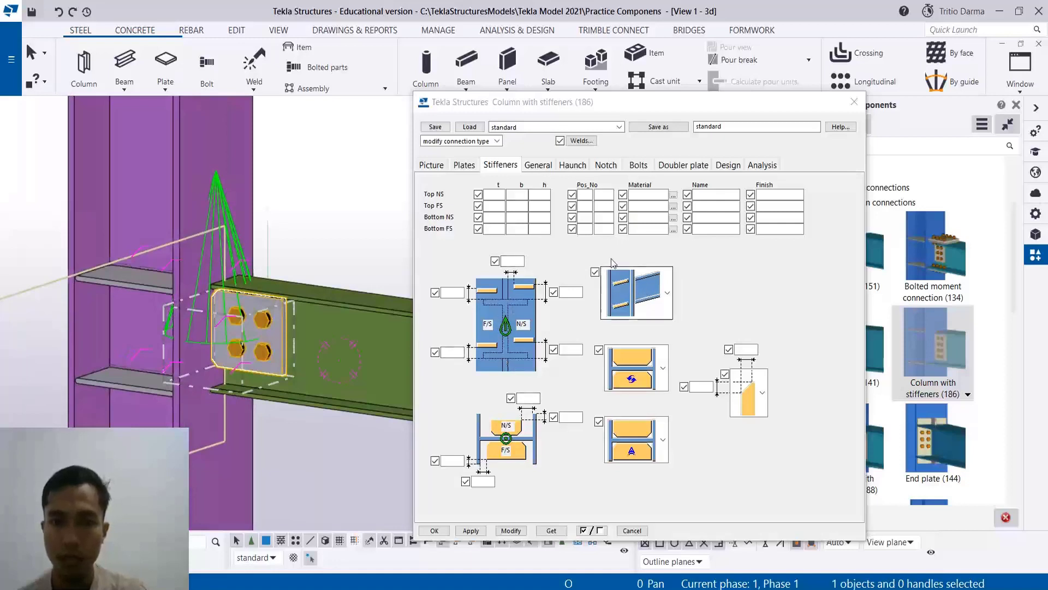
left_click(502, 195)
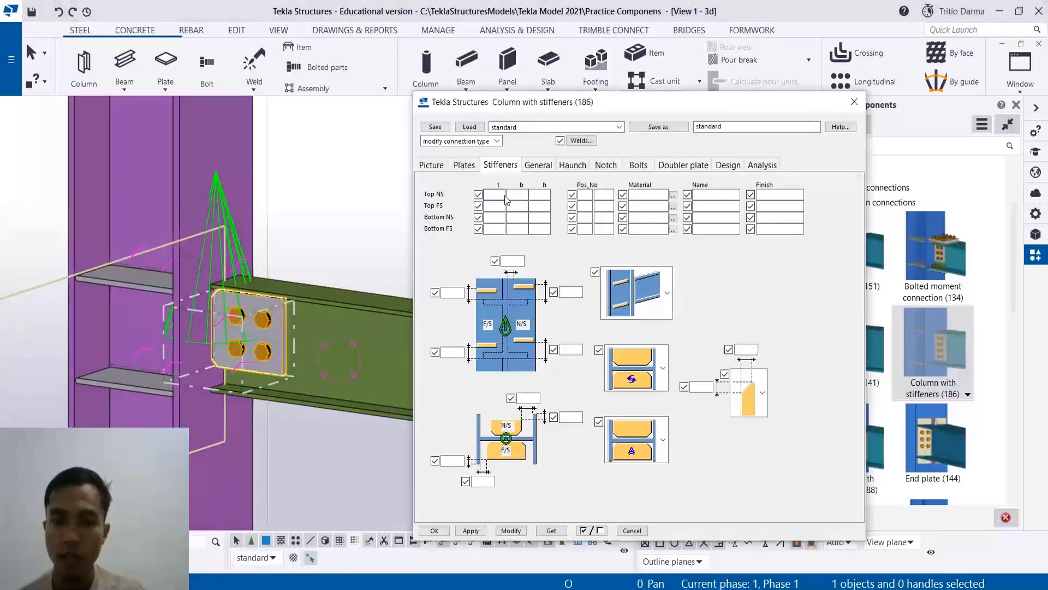
type("0")
left_click(493, 220)
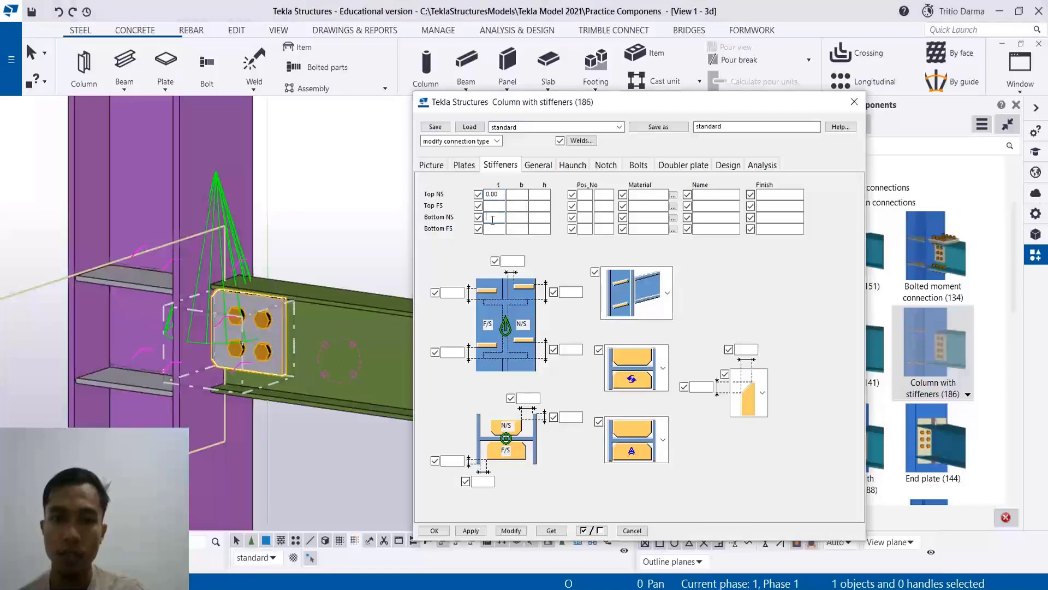
left_click(511, 530)
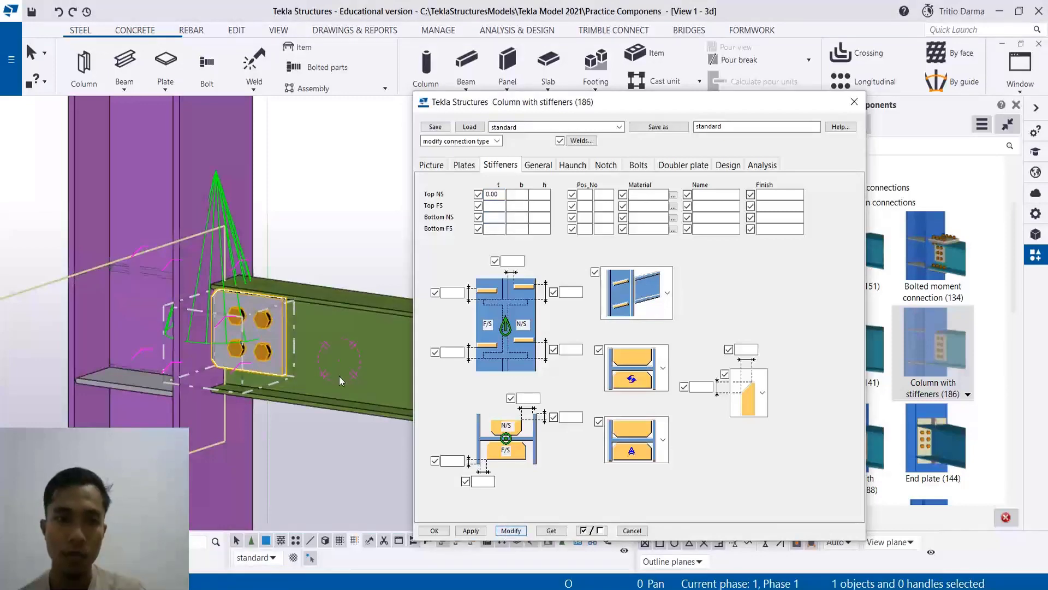
Step: Set the Bottom NS stiffener thickness to 0 and update the connection
scroll(108, 344, "up", 4)
middle_click_drag(108, 344, 246, 377, "ctrl")
middle_click_drag(245, 371, 224, 357)
scroll(70, 328, "down", 2)
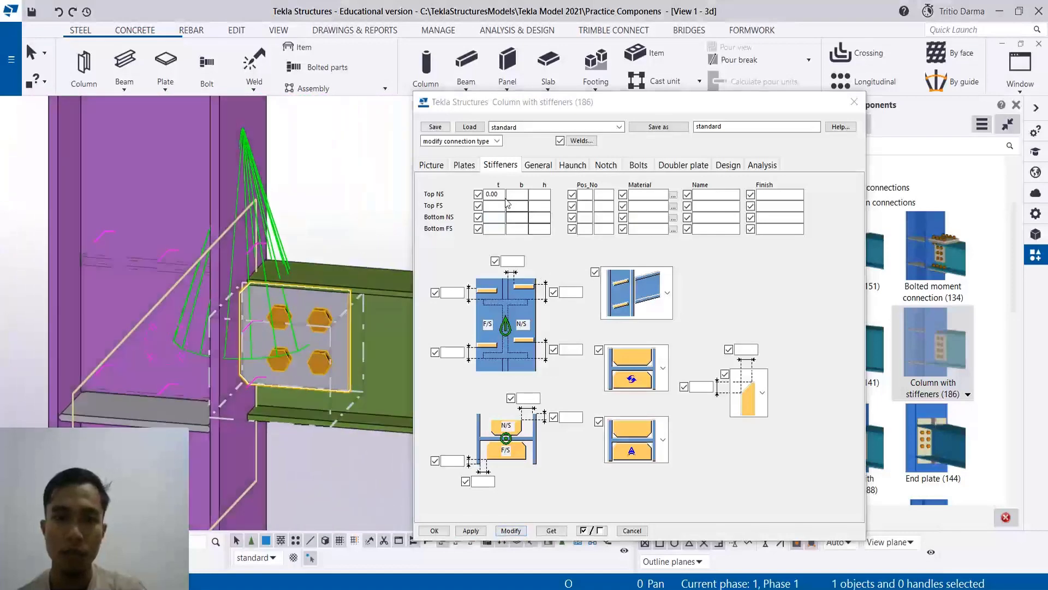
left_click(495, 222)
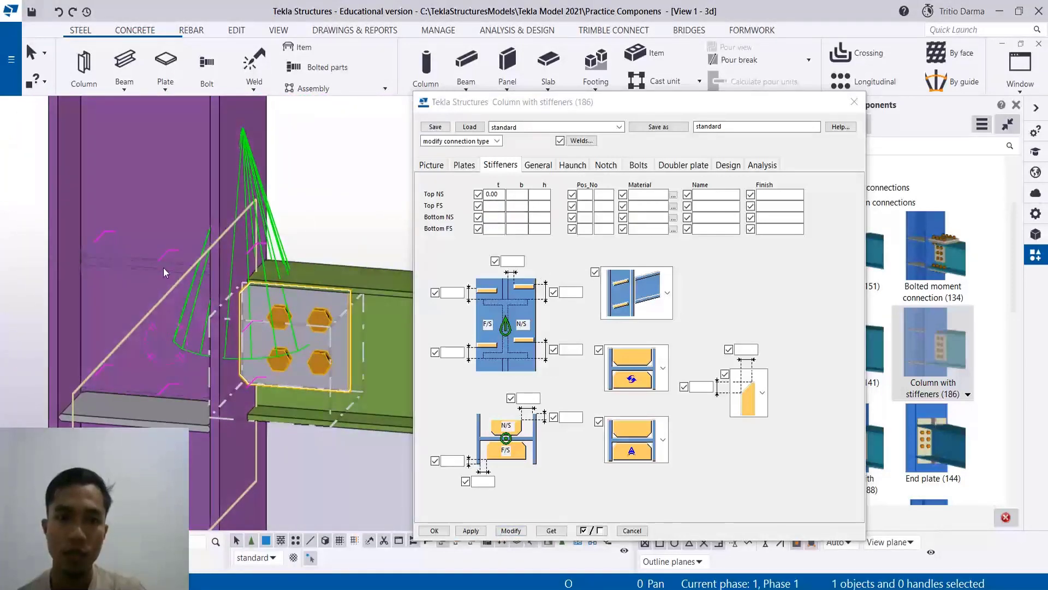
left_click(494, 216)
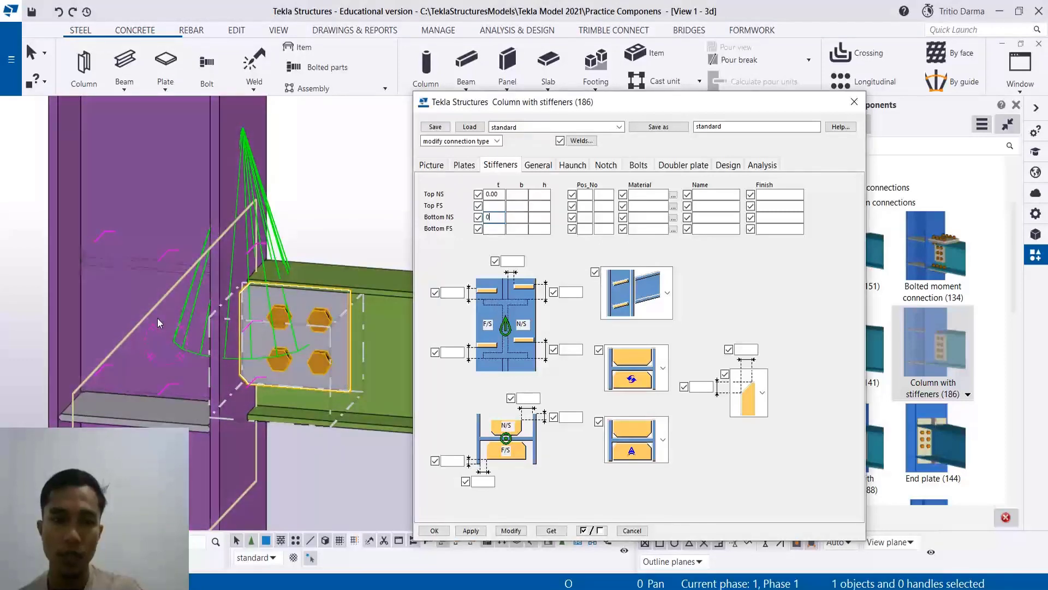
left_click(517, 533)
Step: Clear the Top NS and Bottom NS stiffener thicknesses and update the connection
middle_click_drag(297, 334, 505, 331, "ctrl")
left_click_drag(500, 218, 395, 218)
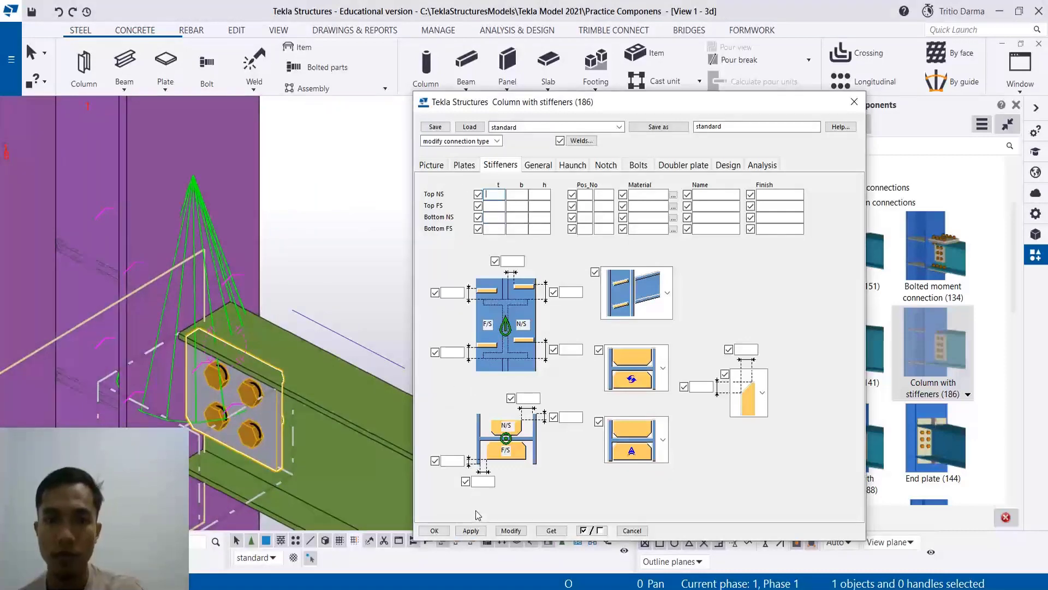
left_click(514, 534)
scroll(255, 264, "down", 3)
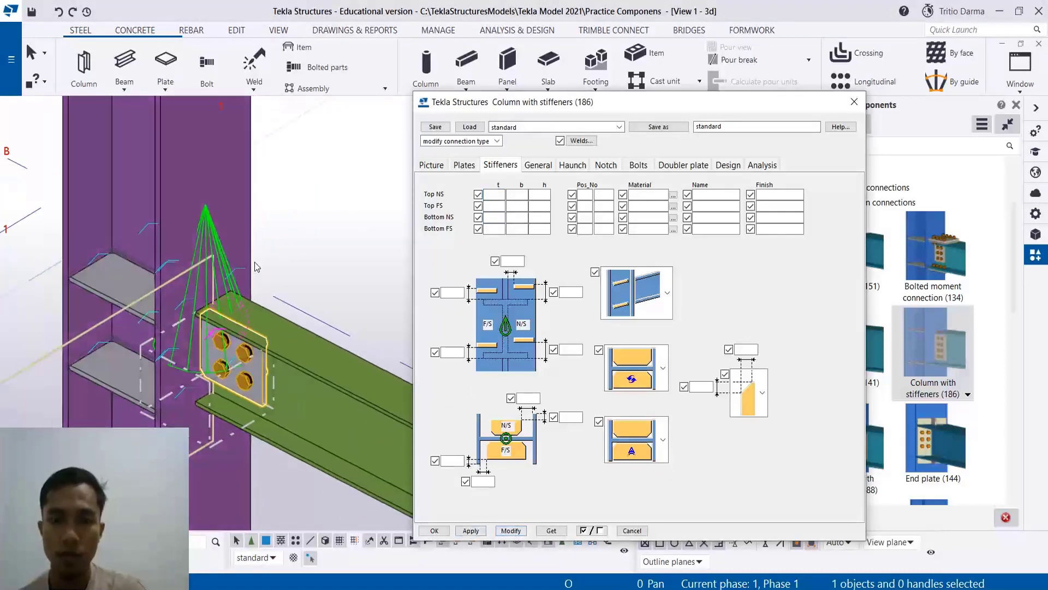
Step: Examine the column stiffeners in the model and the available stiffener direction options
scroll(245, 245, "up", 4)
middle_click_drag(280, 344, 494, 322, "ctrl")
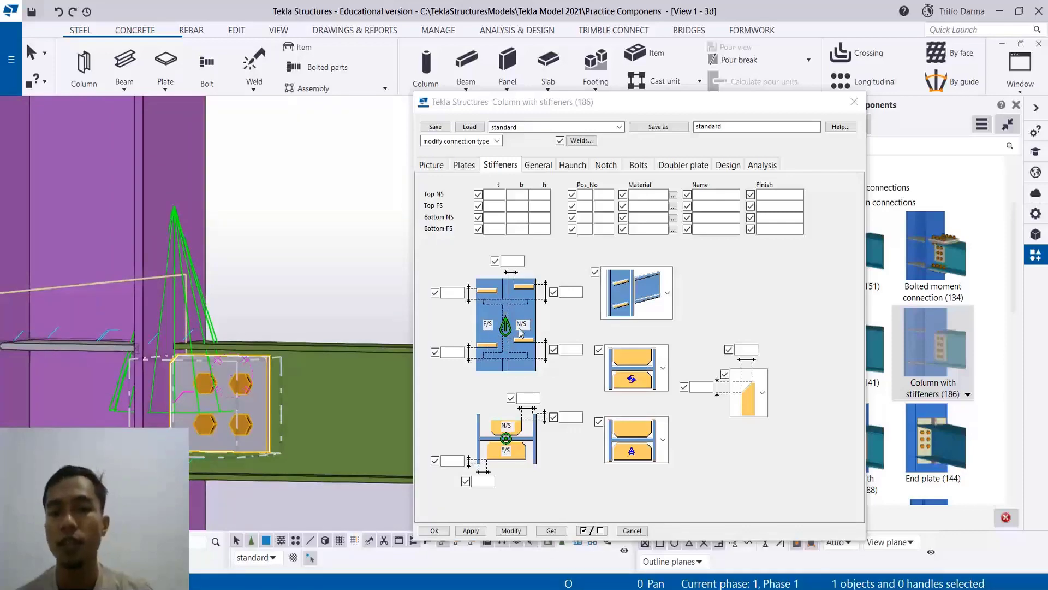
scroll(376, 348, "down", 2)
scroll(150, 365, "up", 2)
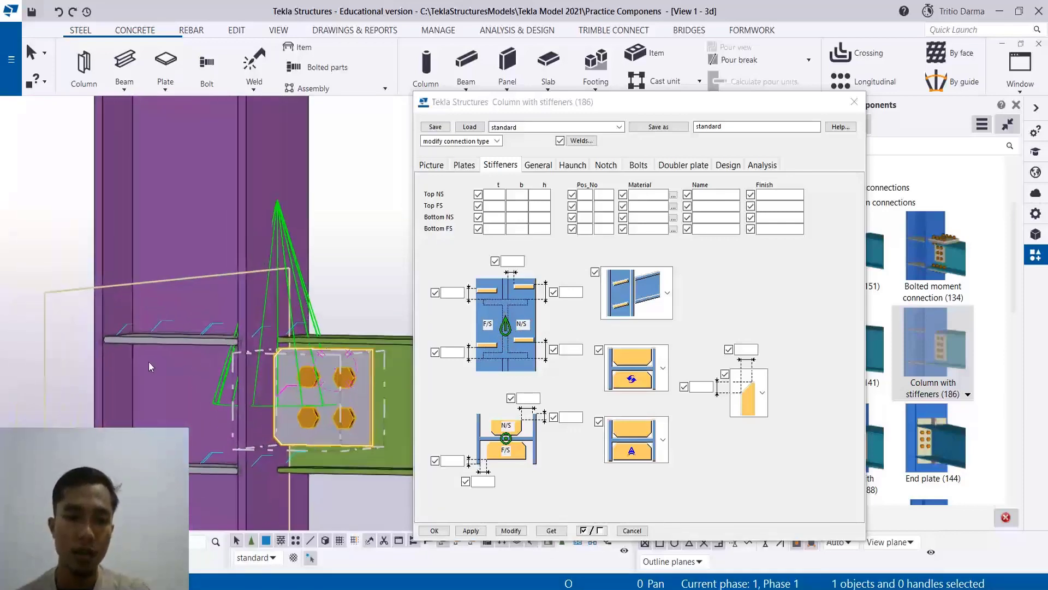
scroll(223, 342, "up", 2)
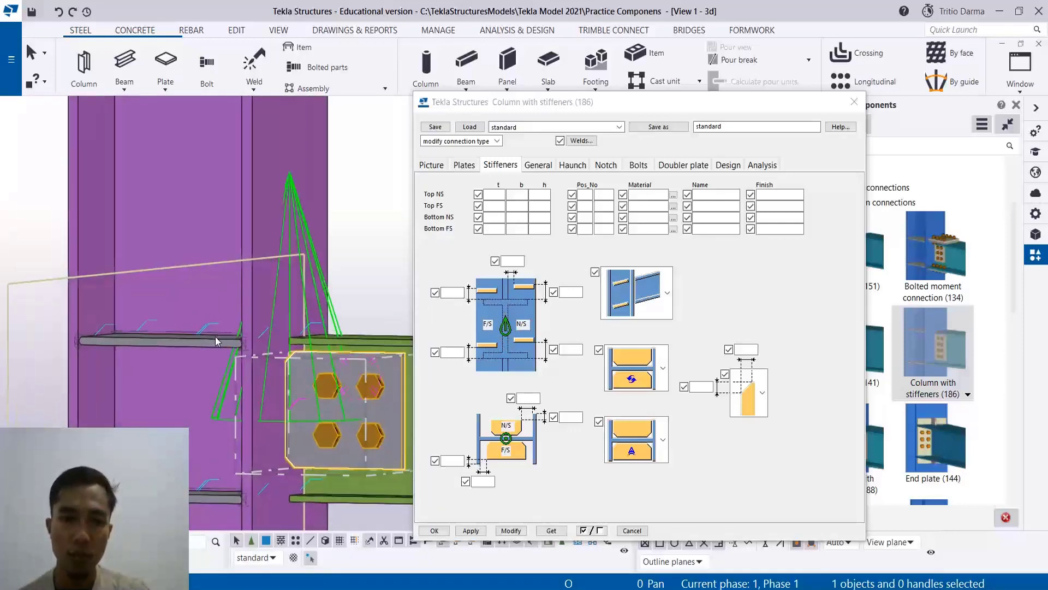
scroll(265, 344, "down", 2)
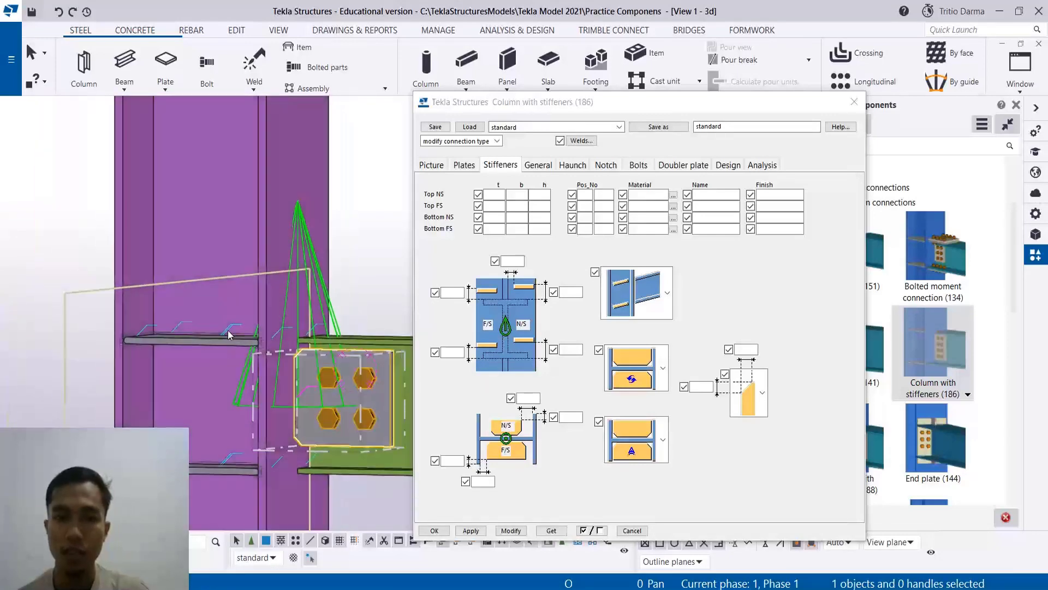
left_click(628, 292)
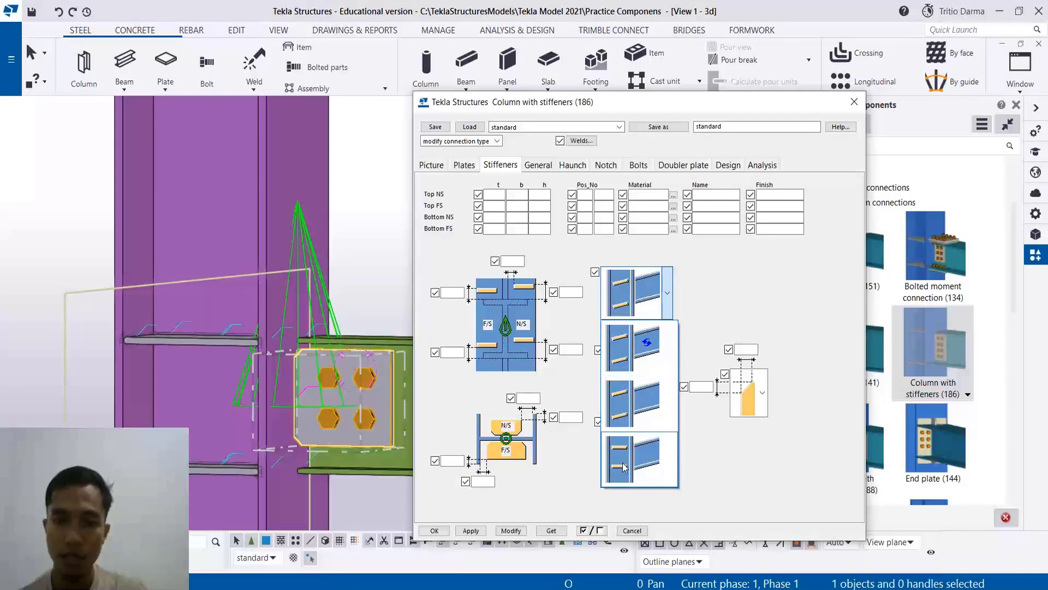
left_click(53, 300)
Step: Raise the beam's free end so the beam slopes upward from the column with a length of about 3231 mm
scroll(53, 300, "down", 5)
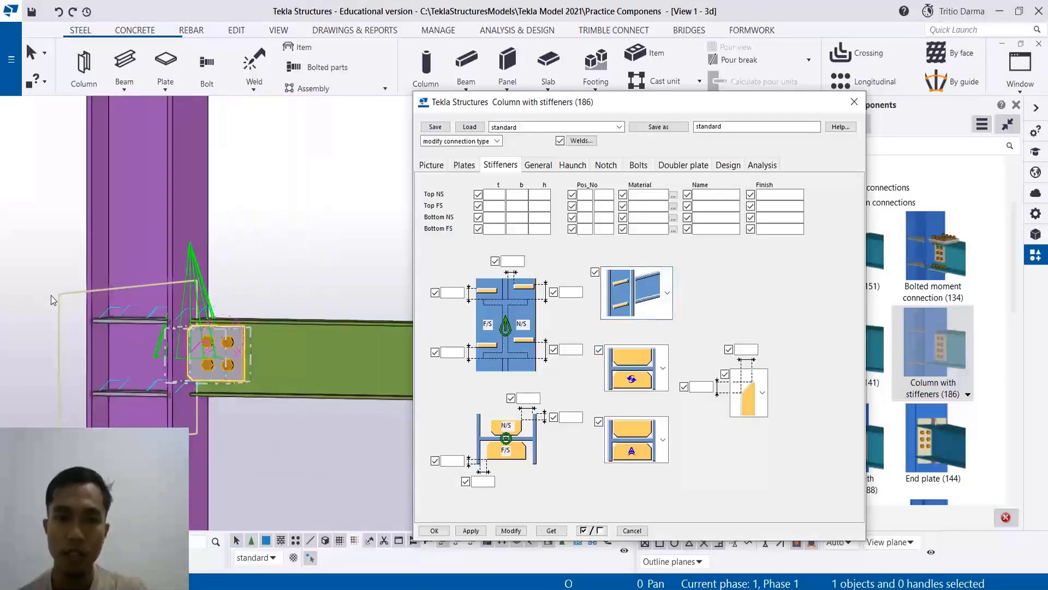
scroll(121, 309, "up", 3)
left_click(195, 314)
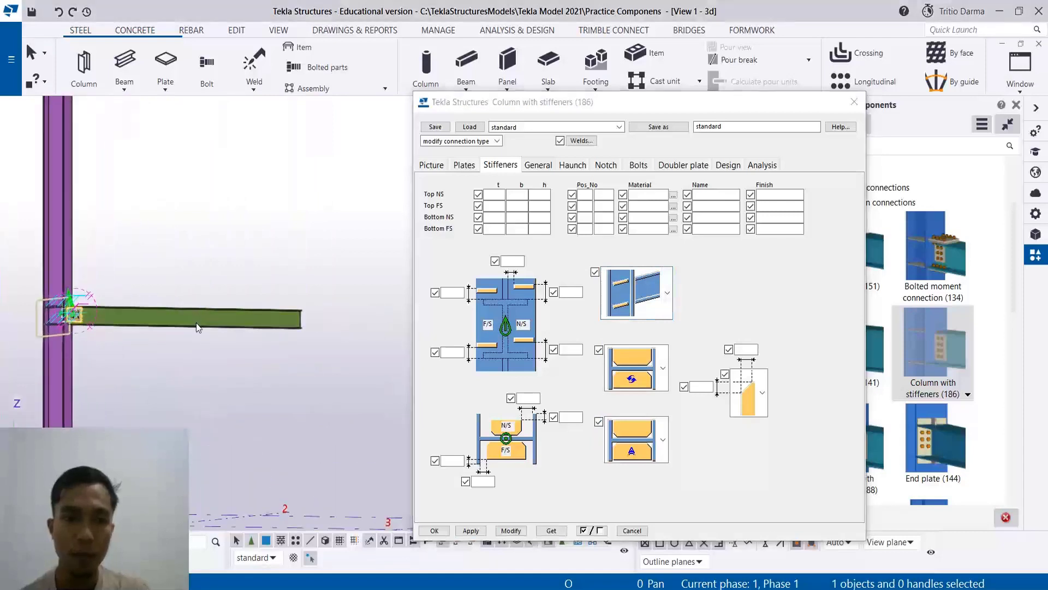
left_click_drag(299, 310, 300, 199)
scroll(32, 306, "up", 6)
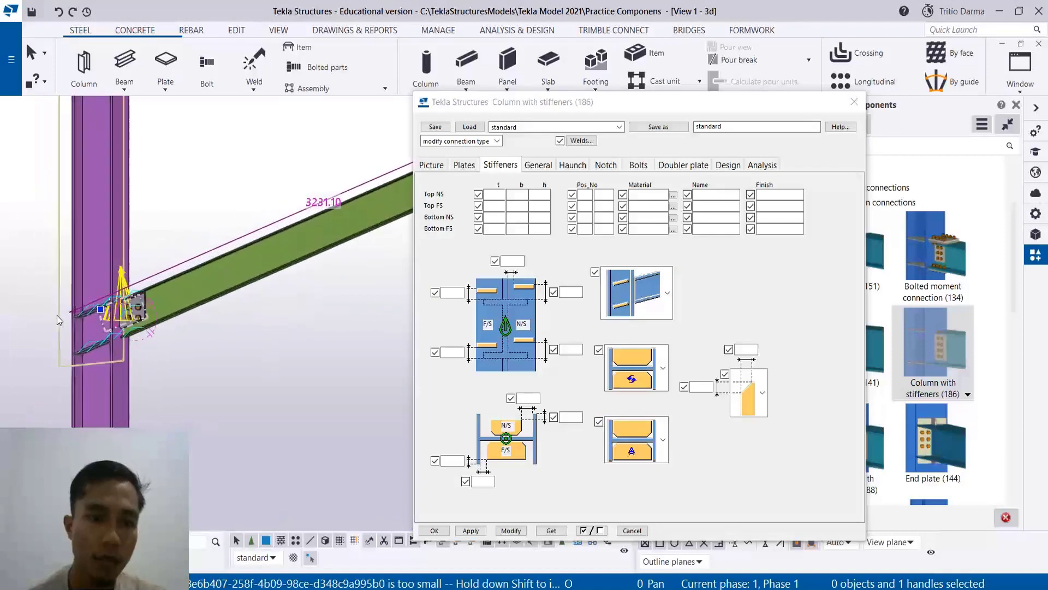
scroll(109, 336, "up", 3)
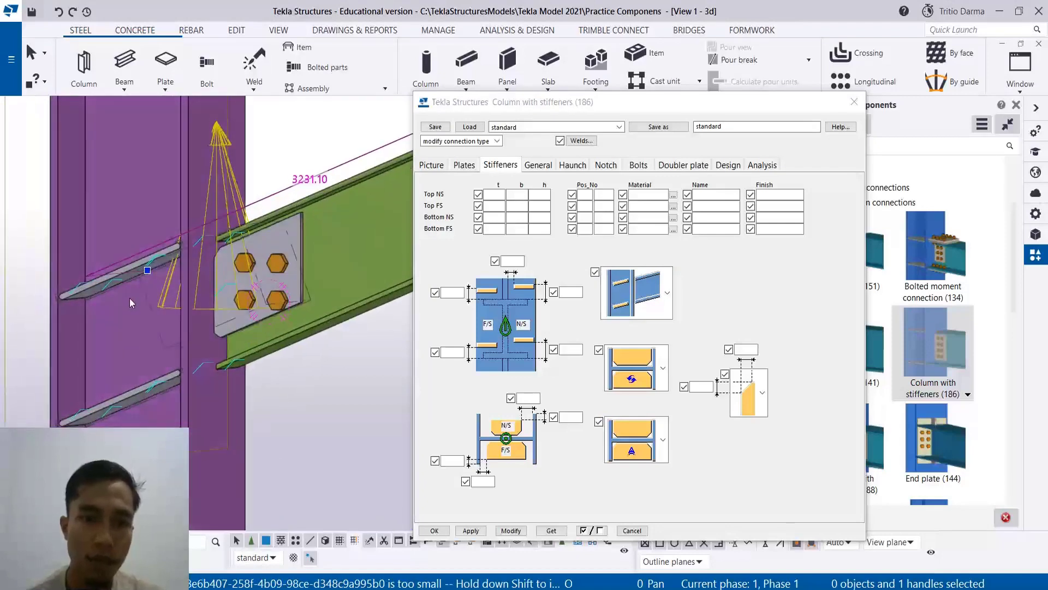
Step: Set the stiffener direction to perpendicular to the column and update the connection of the sloped beam
left_click(648, 288)
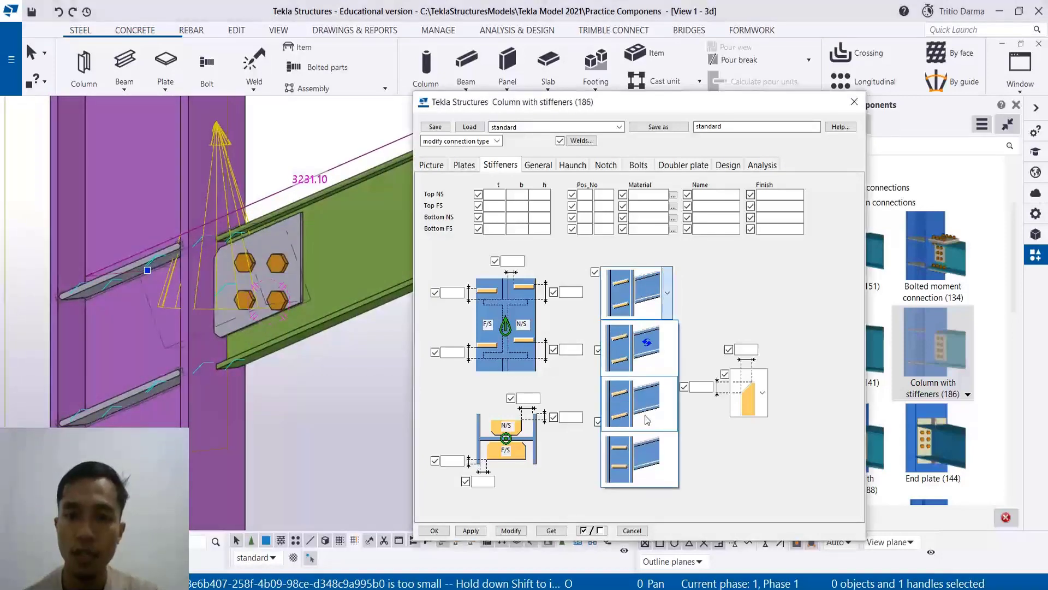
left_click(634, 456)
left_click(512, 532)
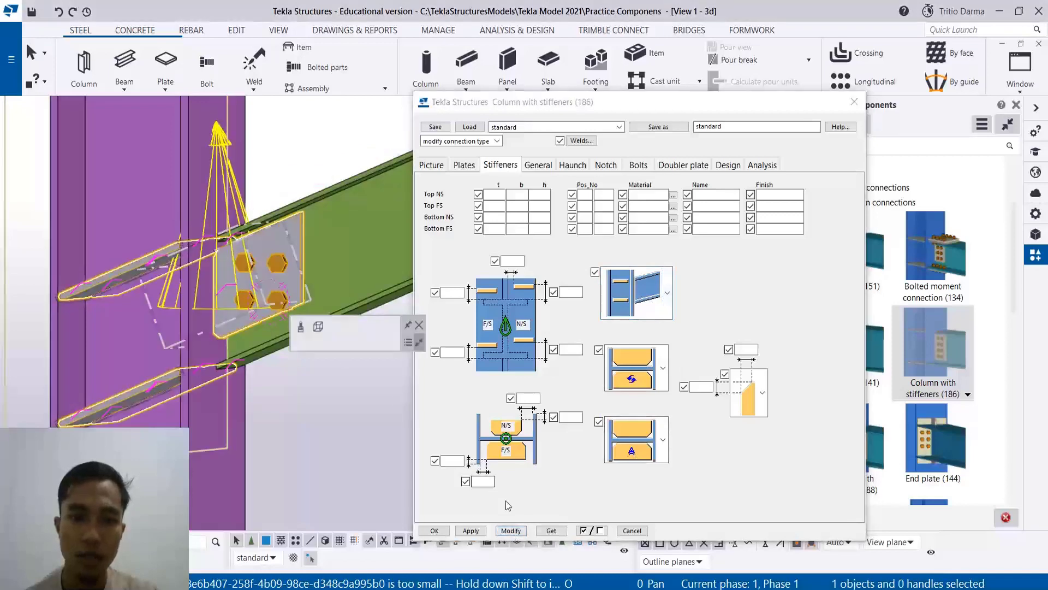
left_click(517, 531)
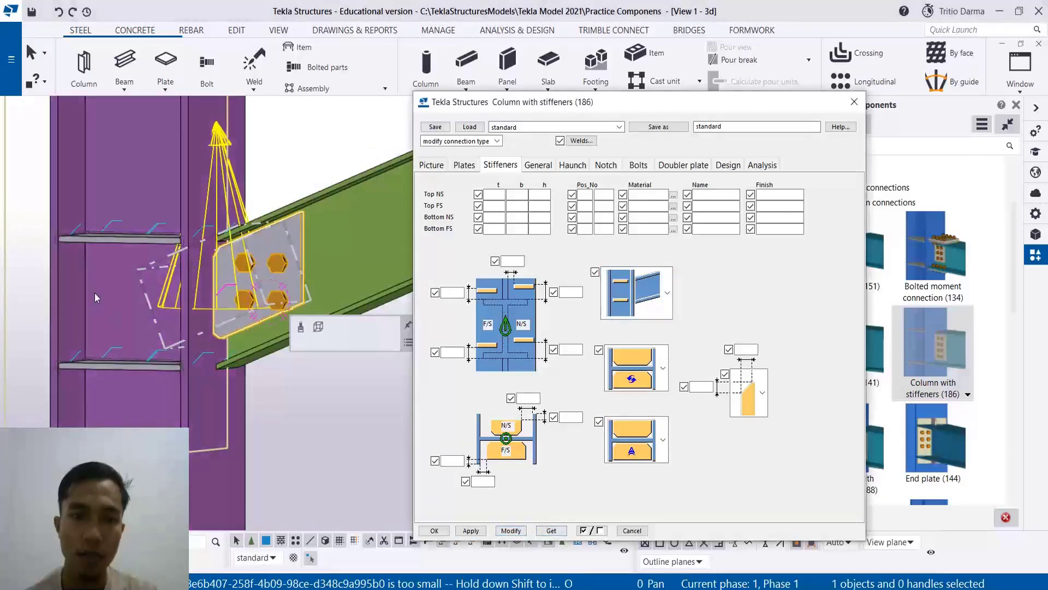
Step: Return the stiffener direction to the default option and update the connection
left_click(646, 298)
left_click(636, 347)
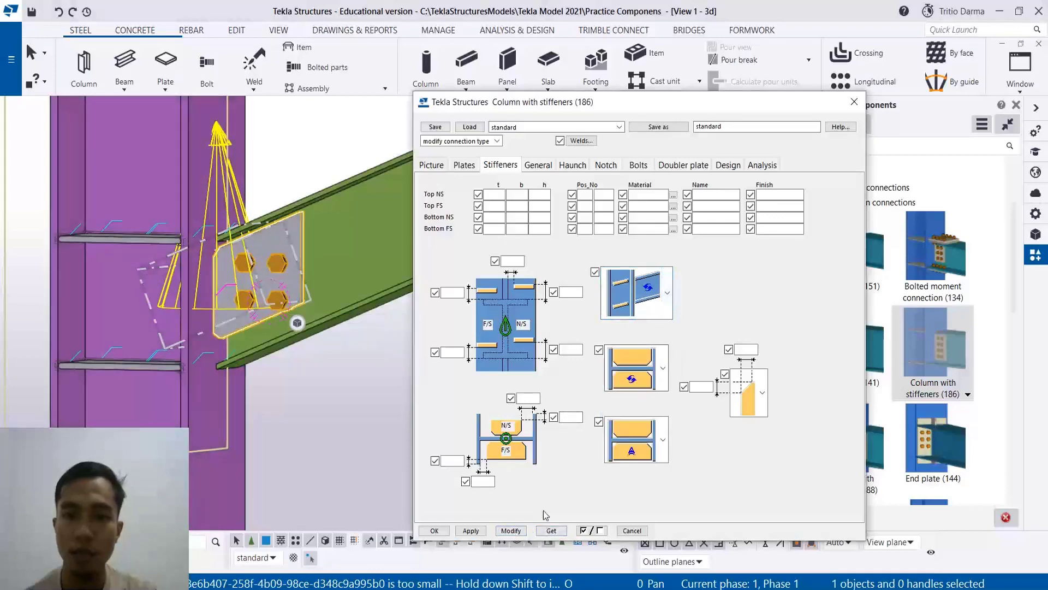
scroll(246, 328, "down", 10)
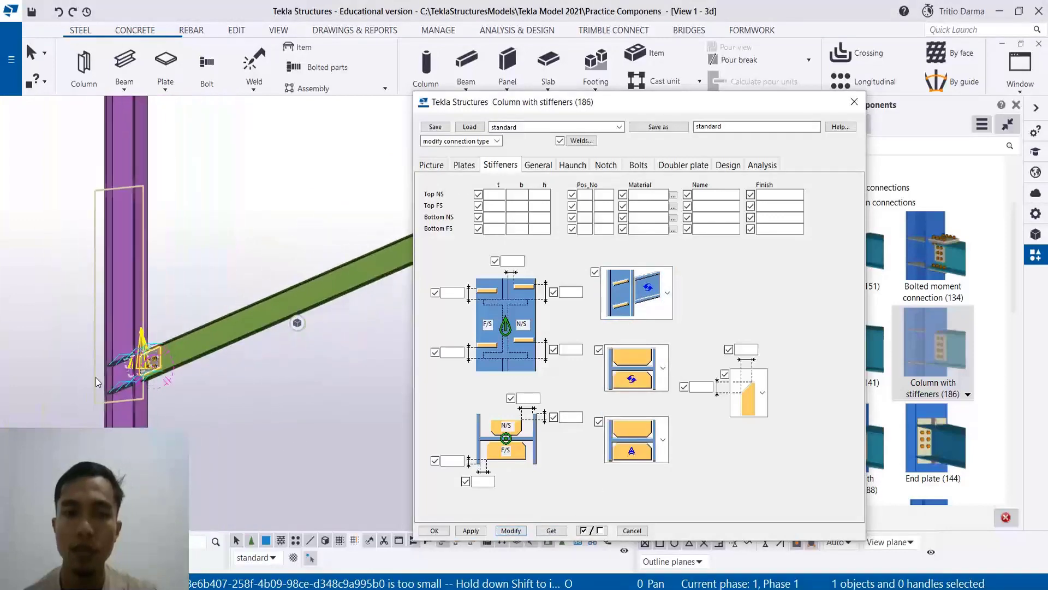
Step: Lower the beam's free end to make the beam horizontal again with a length of 3000 mm
left_click(315, 283)
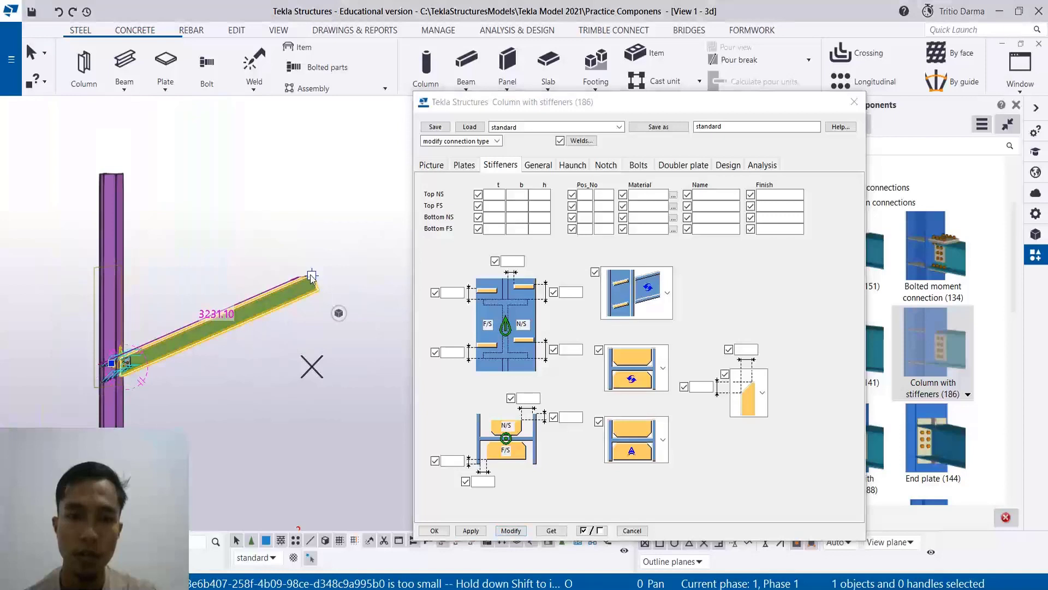
left_click_drag(312, 276, 312, 364)
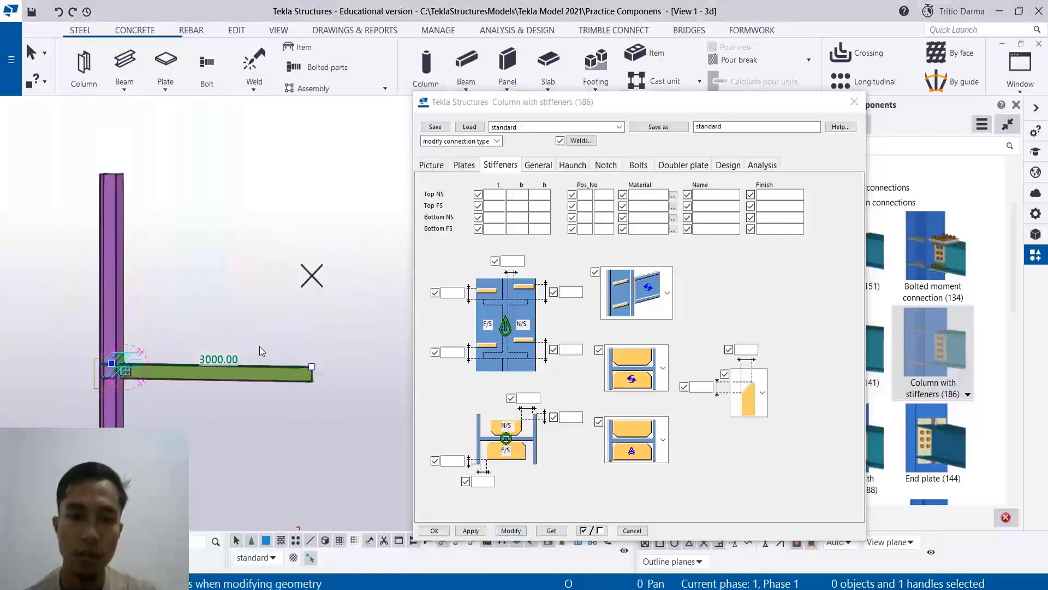
scroll(235, 341, "up", 5)
scroll(190, 383, "up", 5)
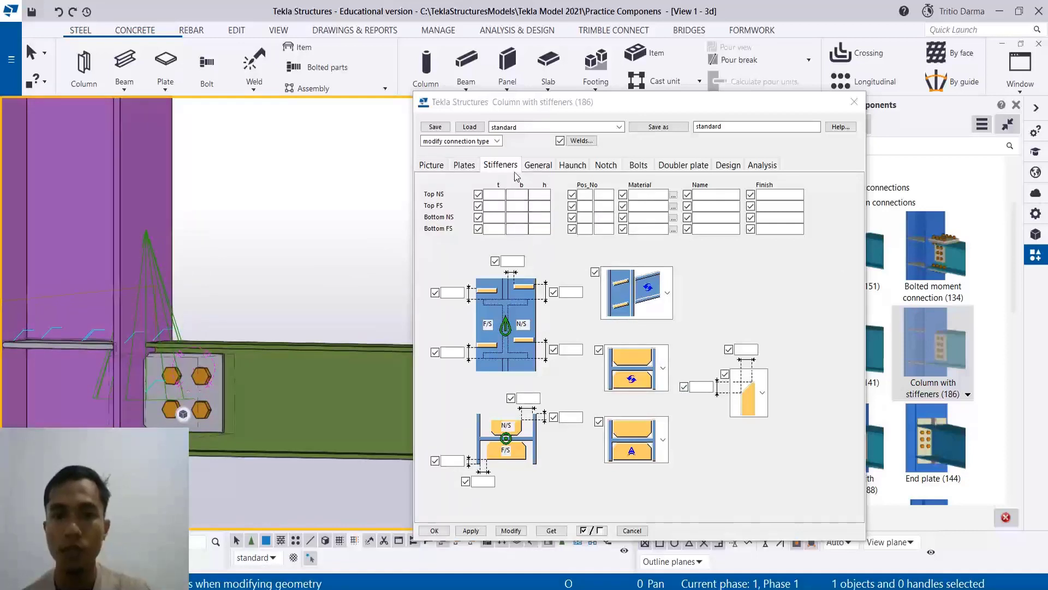
Step: Set the haunch option of the connection to no haunch plates and update the connection
left_click(538, 165)
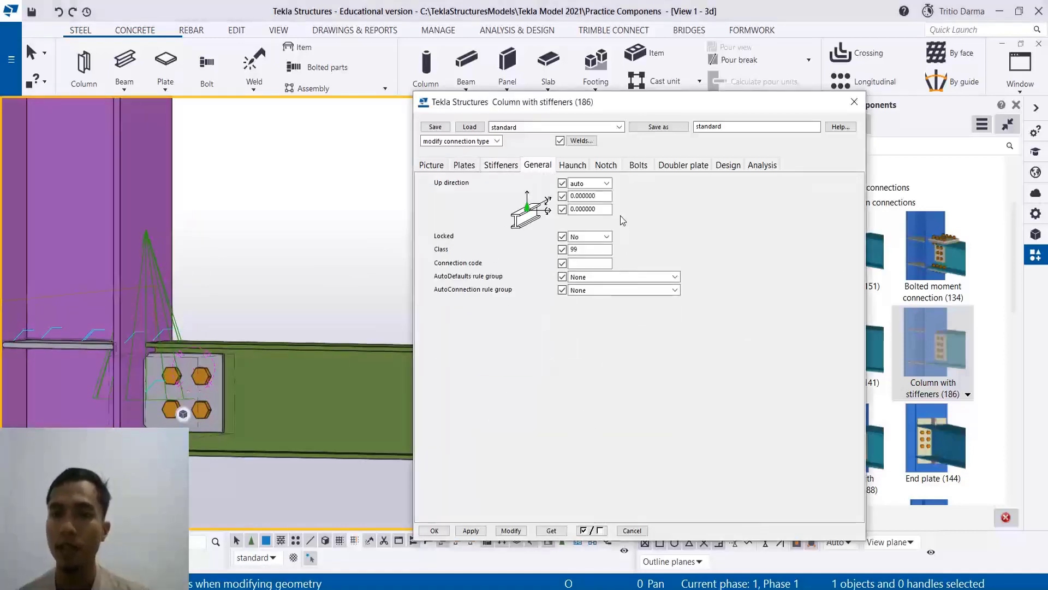
left_click(572, 166)
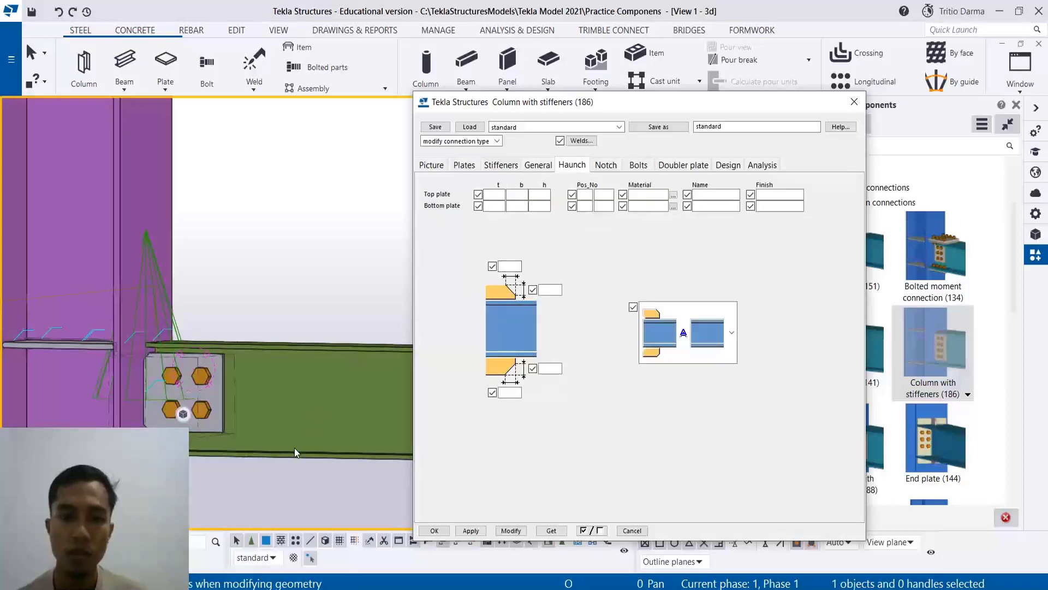
scroll(290, 378, "down", 2)
scroll(171, 335, "up", 5)
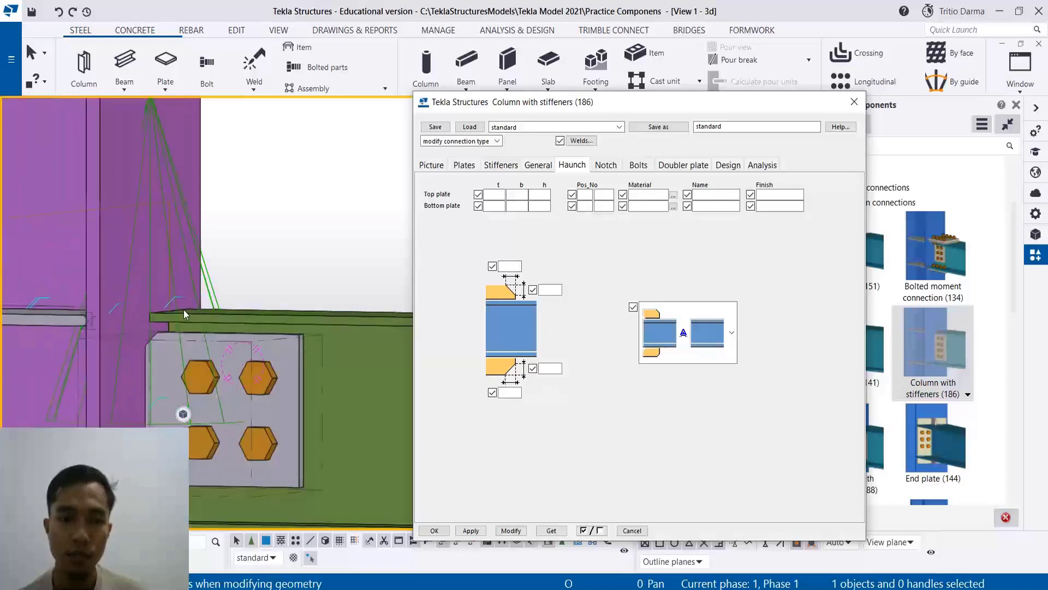
scroll(183, 309, "down", 2)
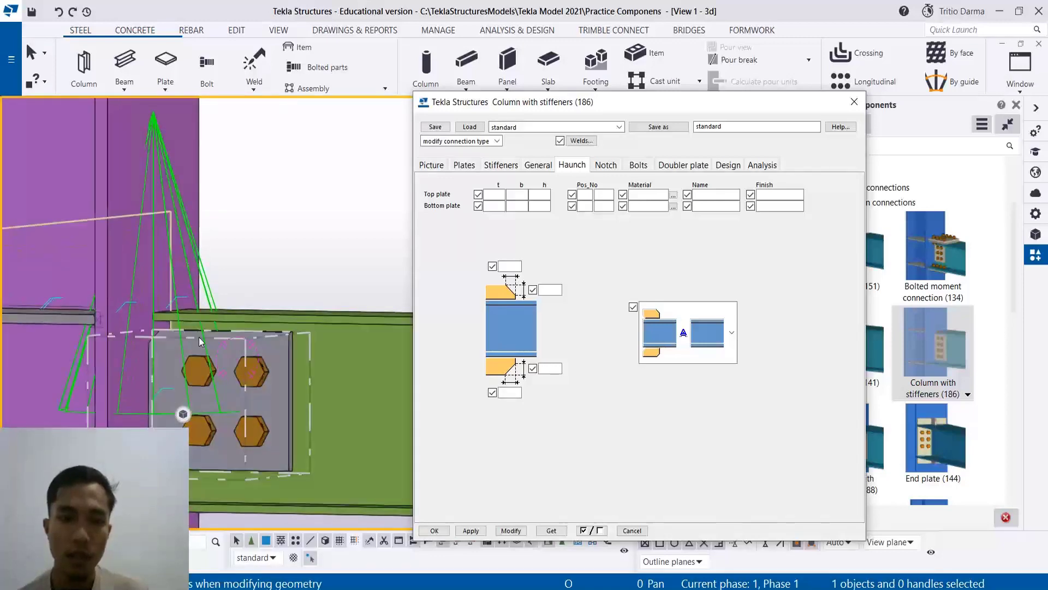
scroll(199, 339, "up", 2)
scroll(199, 343, "down", 3)
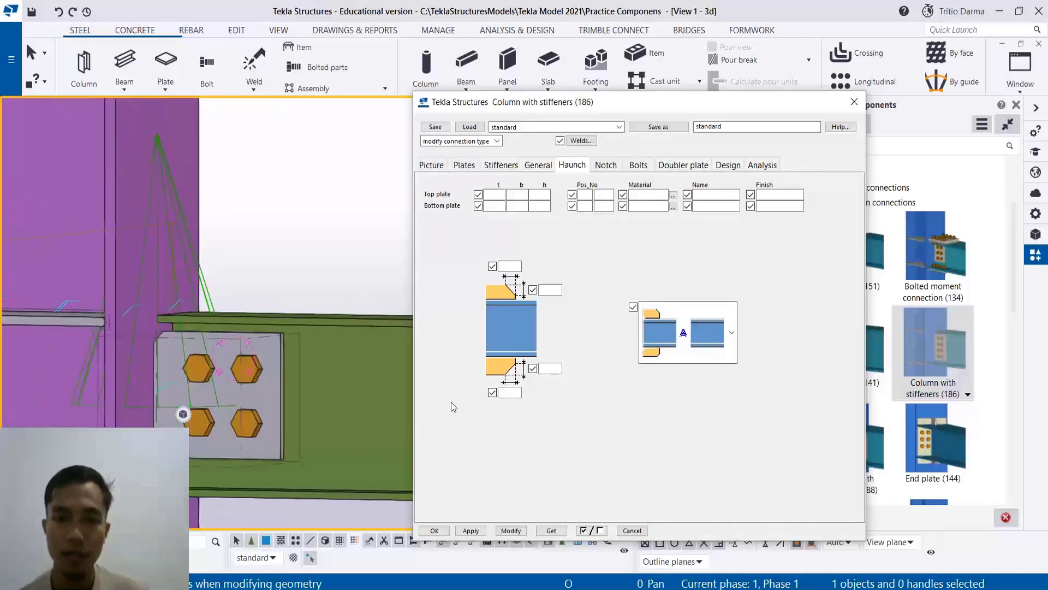
left_click(652, 357)
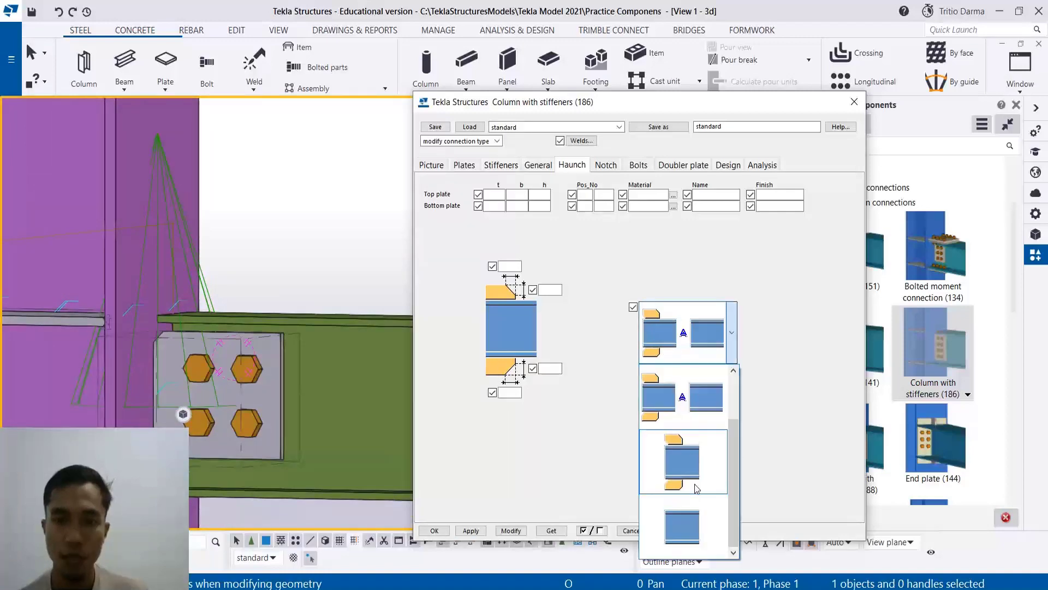
left_click(688, 538)
left_click(480, 529)
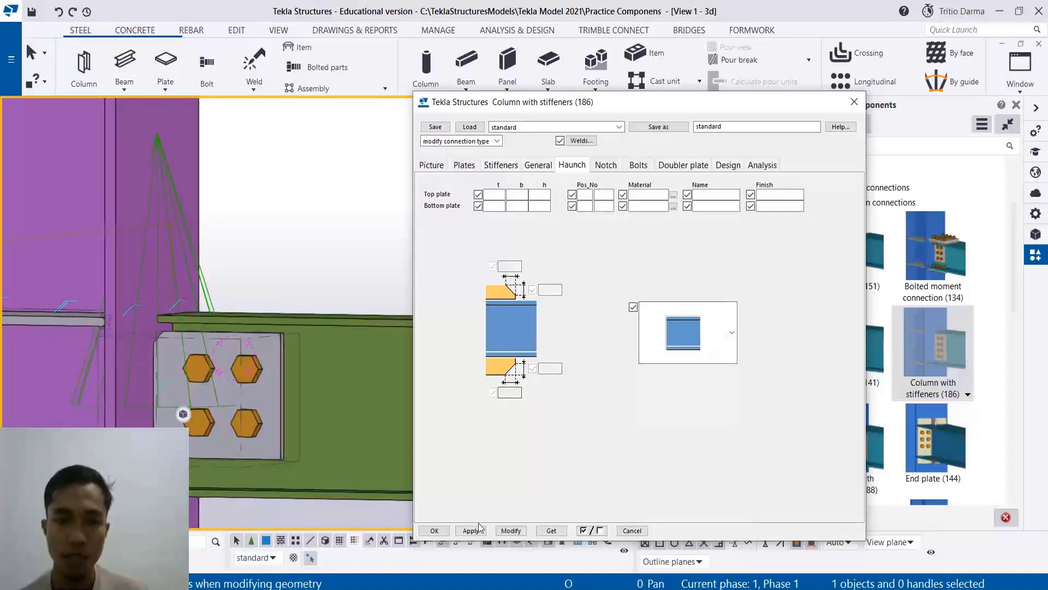
left_click(524, 532)
Step: Change the haunch option to haunch plates above and below the beam and update the connection
left_click(685, 336)
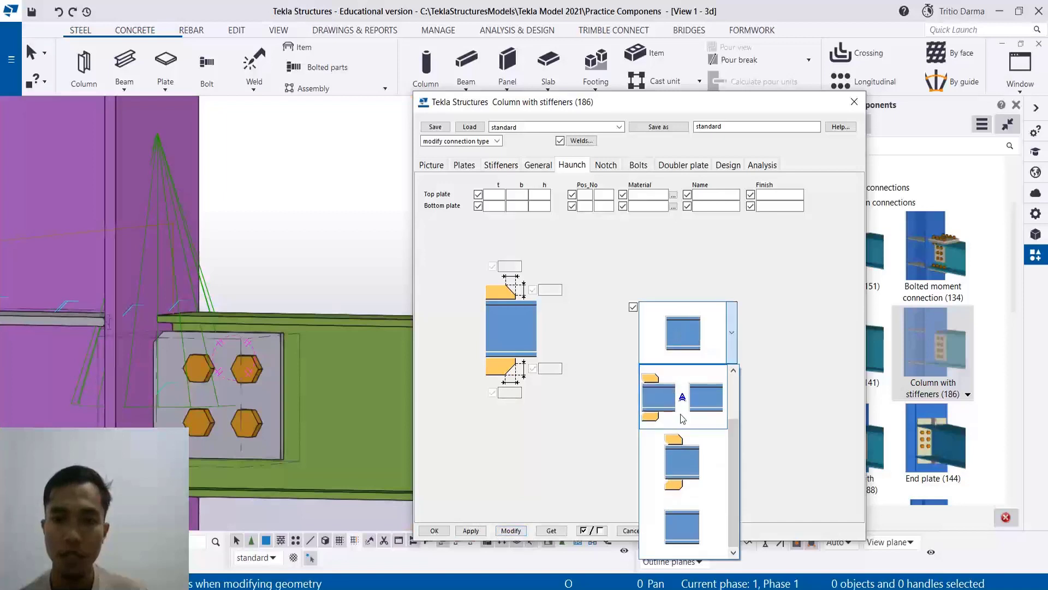
left_click(679, 465)
left_click(521, 533)
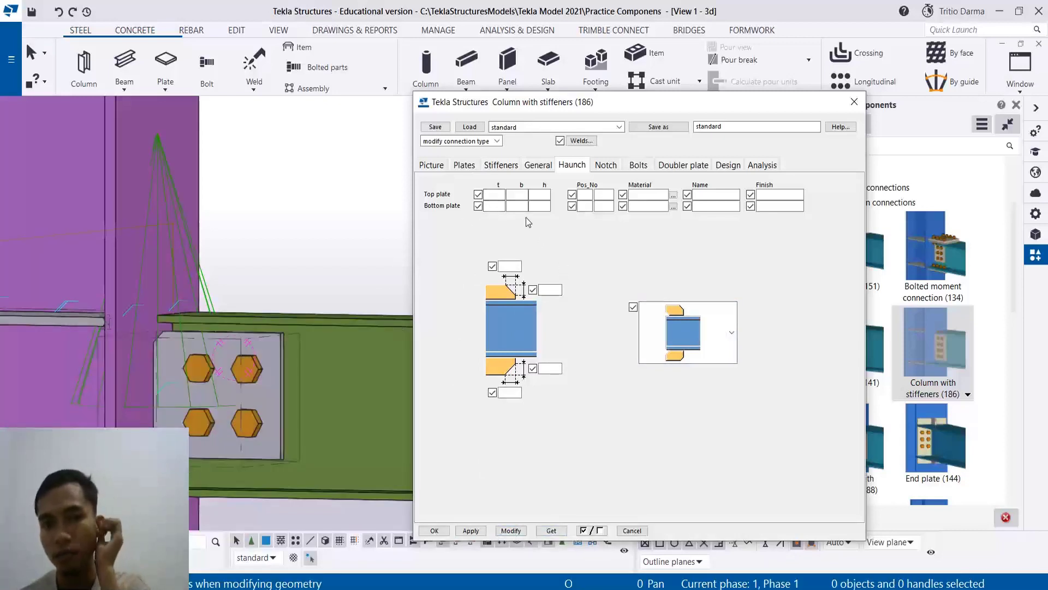
Step: Set the thickness of the top and bottom haunch plates to 10
left_click(494, 195)
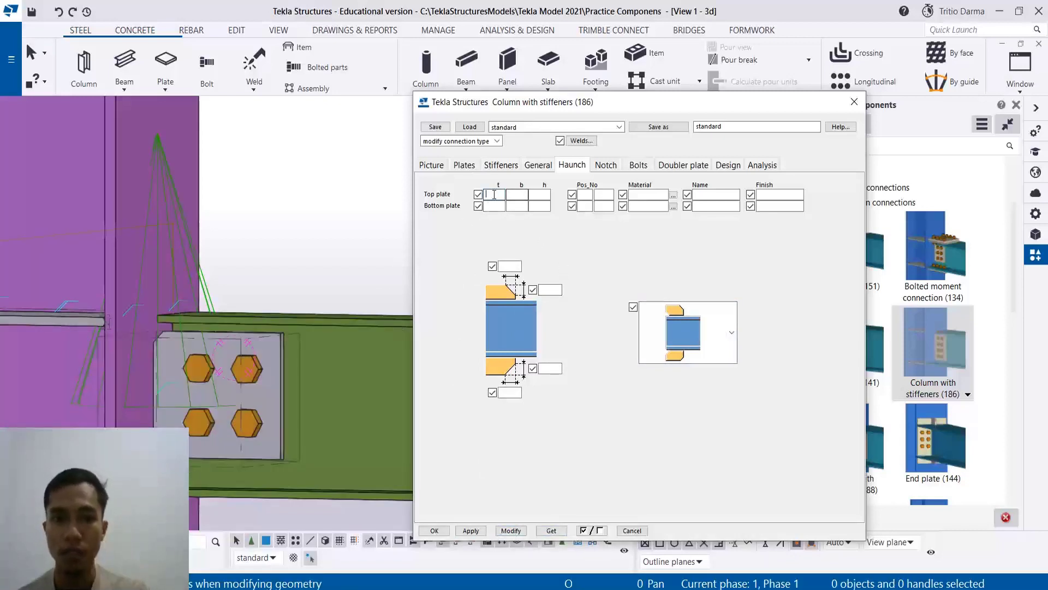
type("10")
left_click(502, 206)
type("1")
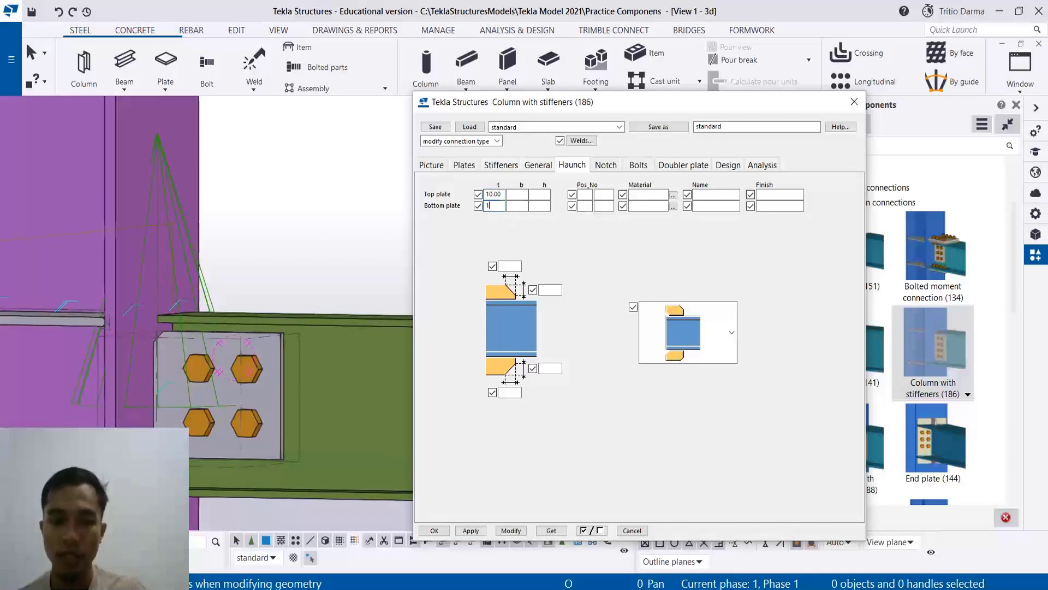
type("0")
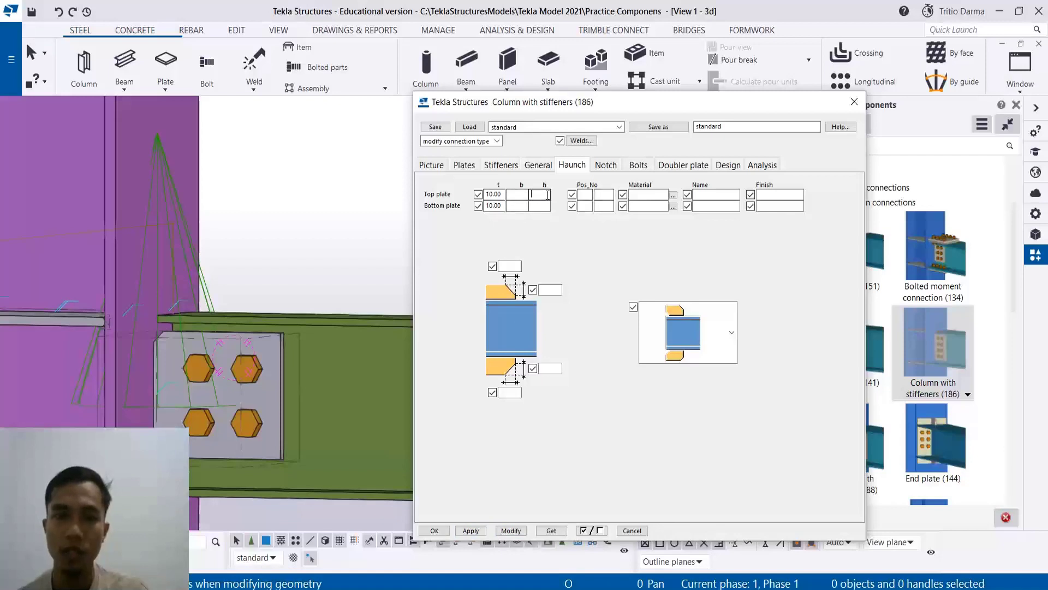
Step: Clear the thickness values of the top and bottom haunch plates
left_click(541, 205)
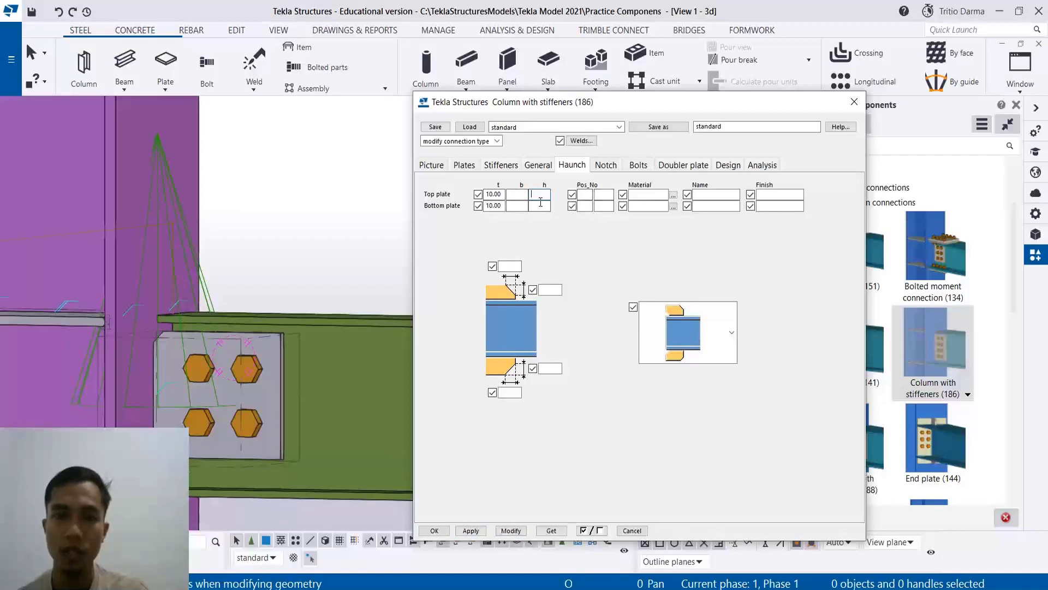
double_click(504, 206)
key("BackSpace")
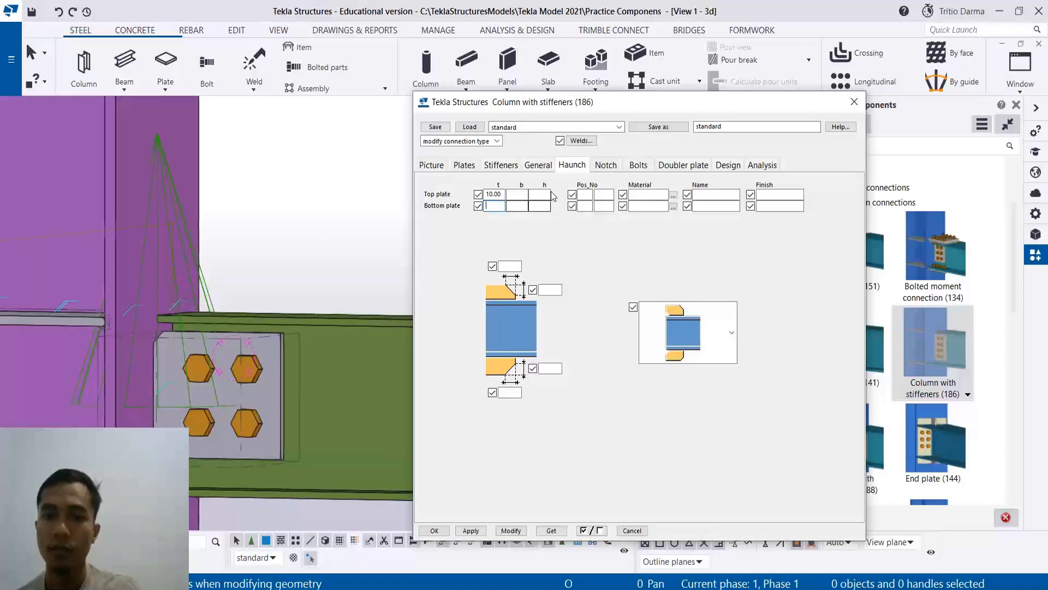
double_click(504, 194)
key("BackSpace")
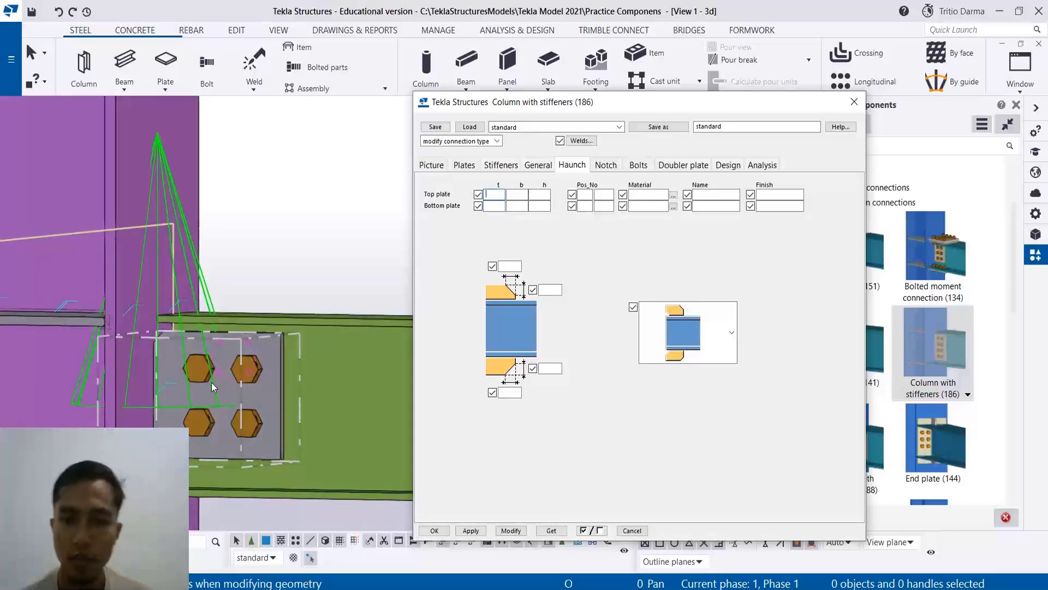
Step: Set the bolt size to 24 and update the selected column-to-beam connection
scroll(238, 350, "up", 3)
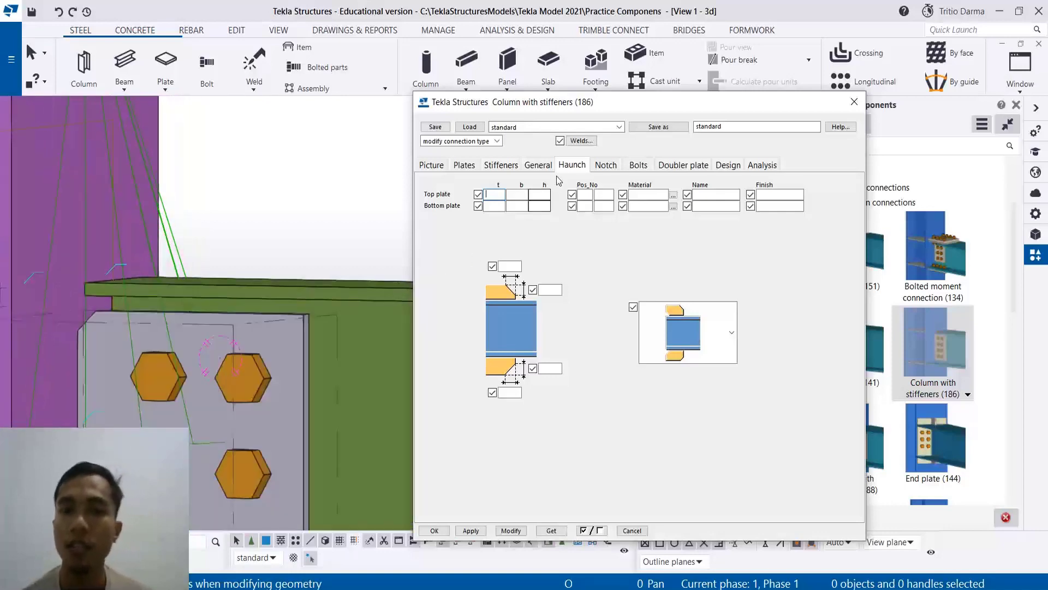
left_click(604, 166)
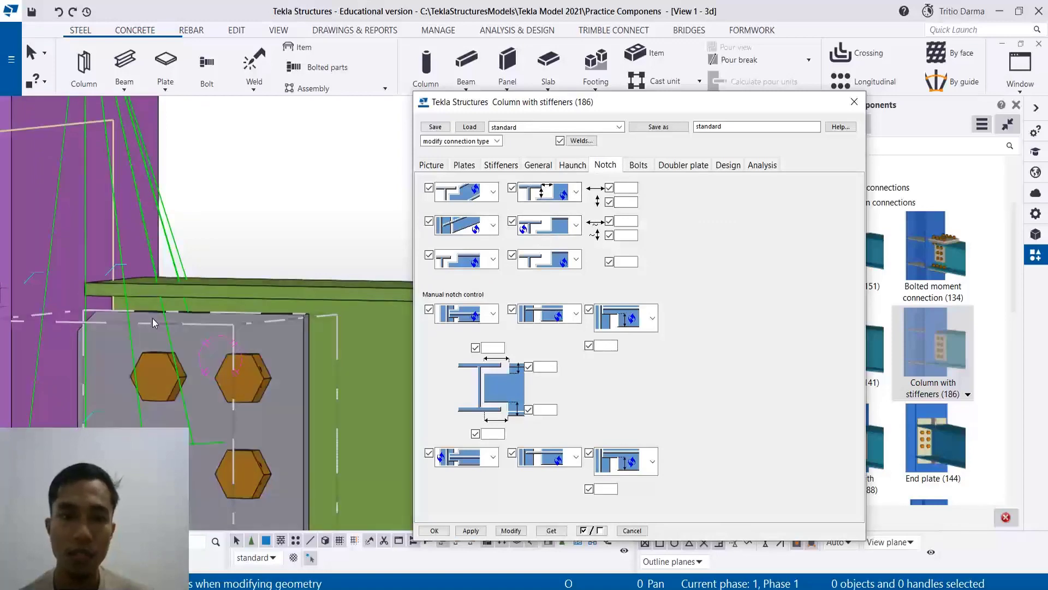
middle_click_drag(117, 310, 171, 306)
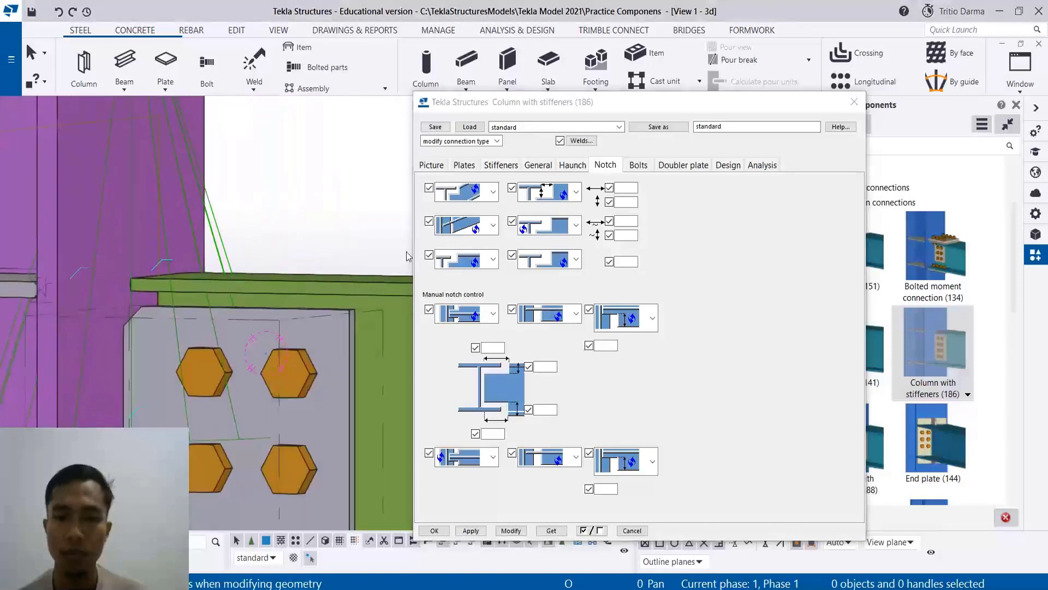
left_click(629, 163)
scroll(151, 234, "down", 3)
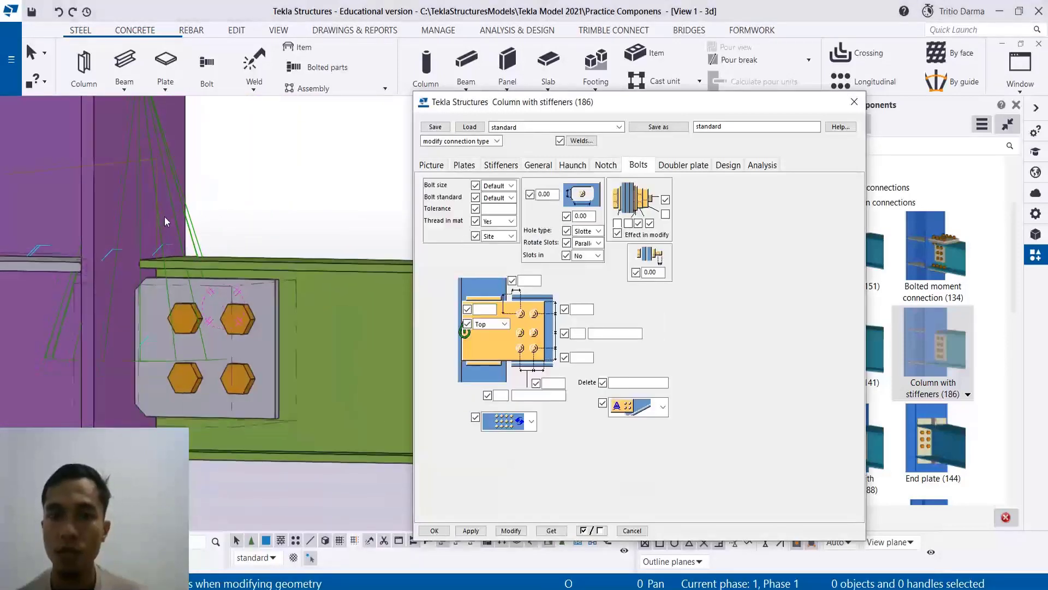
left_click(511, 186)
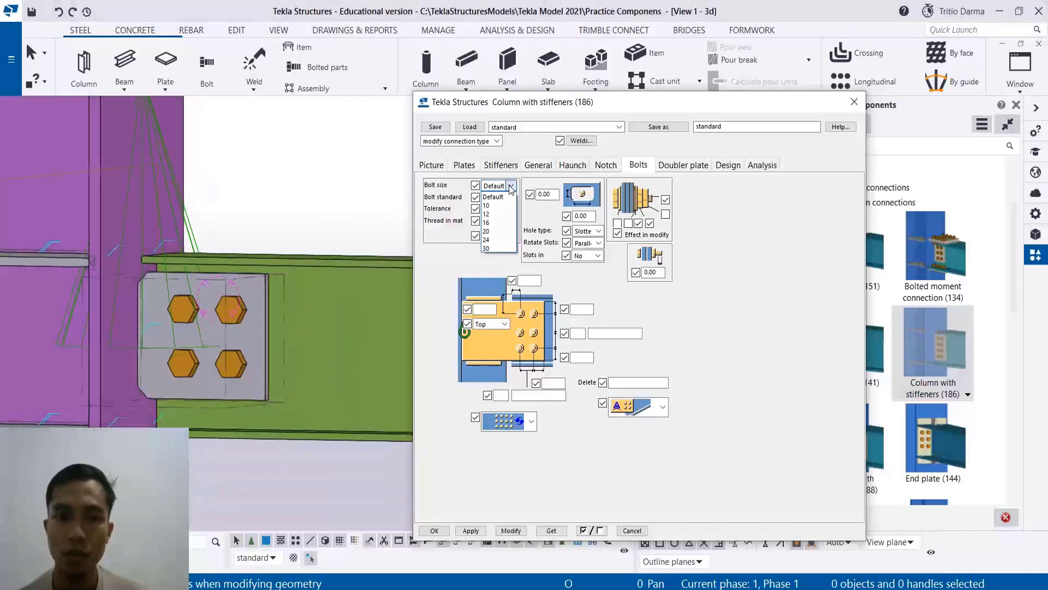
left_click(487, 239)
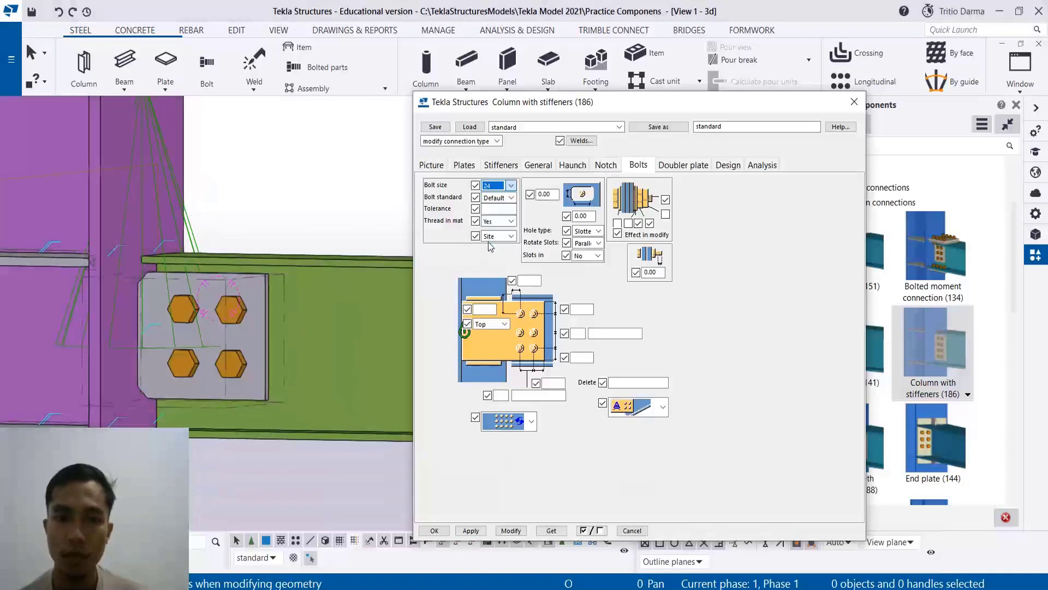
left_click(515, 531)
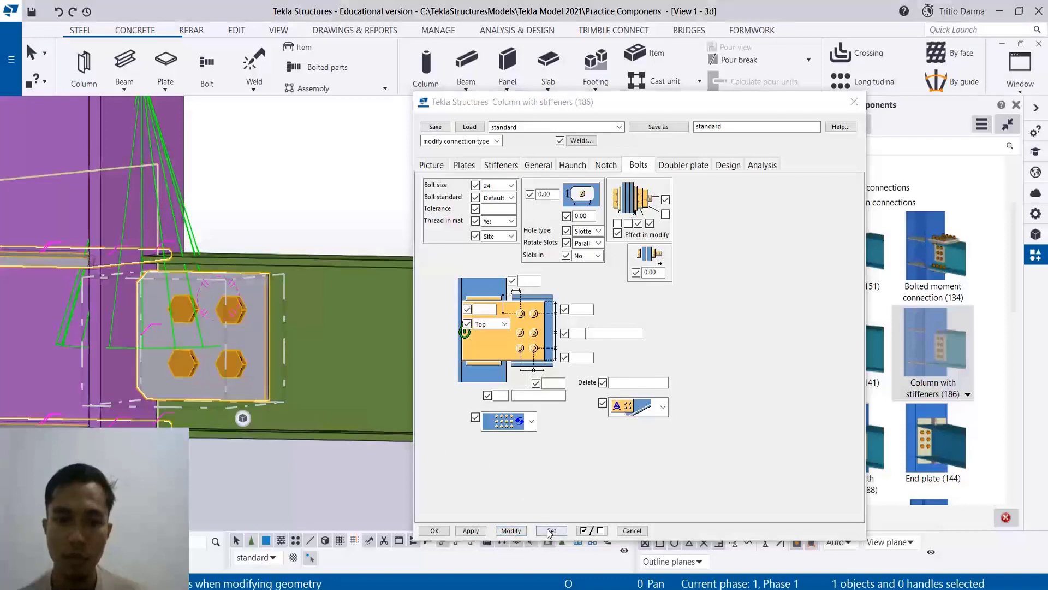
left_click(511, 531)
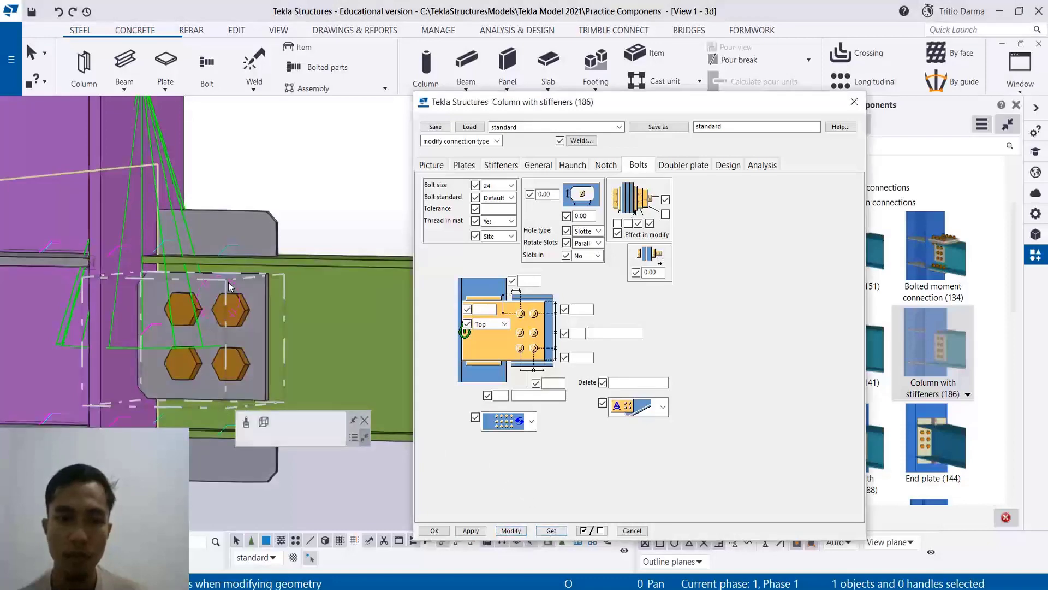
Step: Reduce the bolt size to 16 and update the connection
scroll(229, 286, "up", 4)
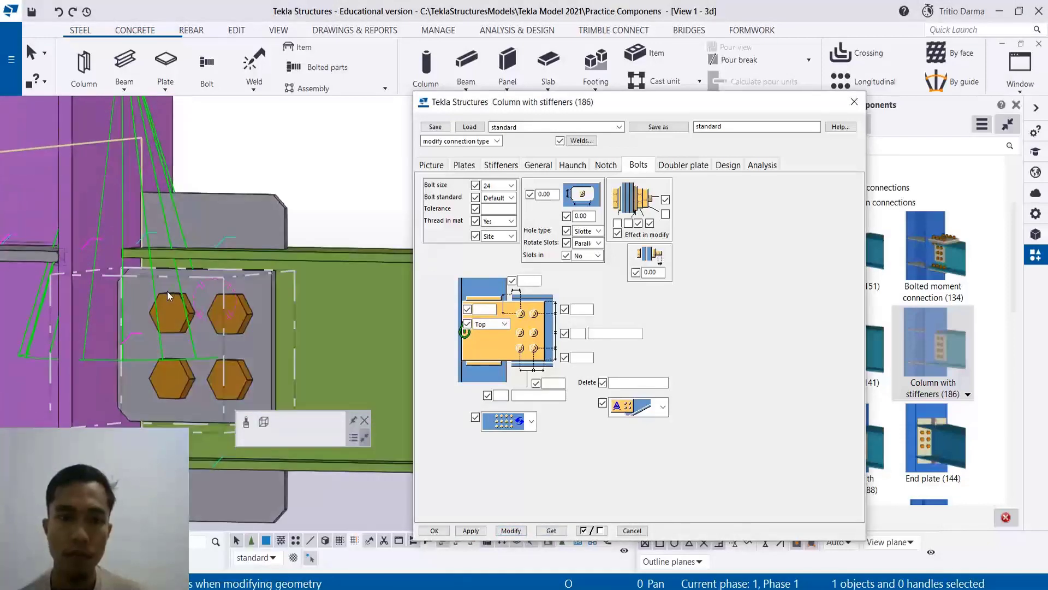
scroll(175, 300, "up", 3)
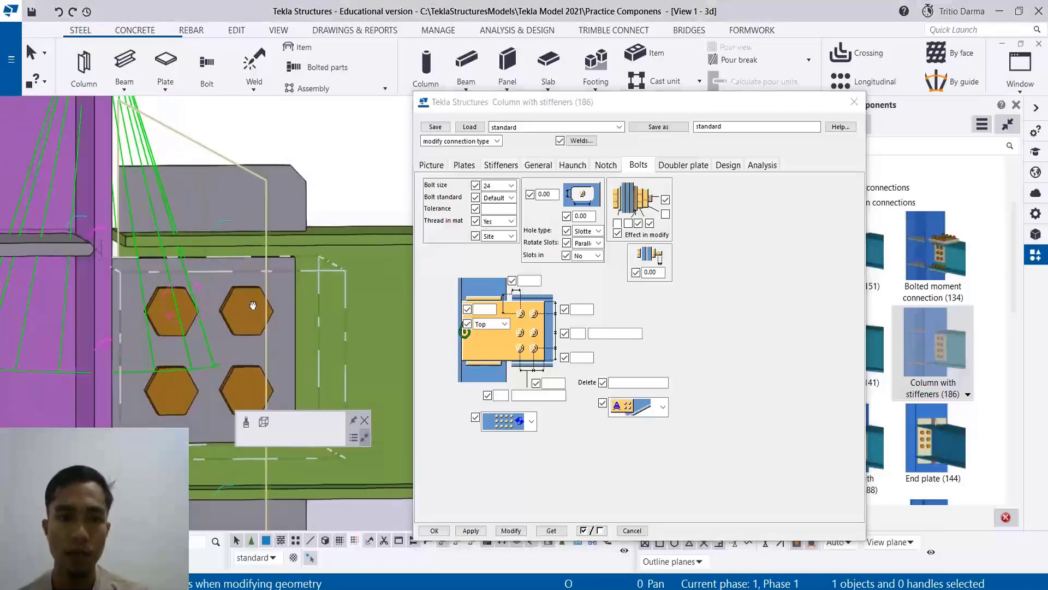
middle_click_drag(252, 305, 189, 303, "ctrl")
left_click(560, 166)
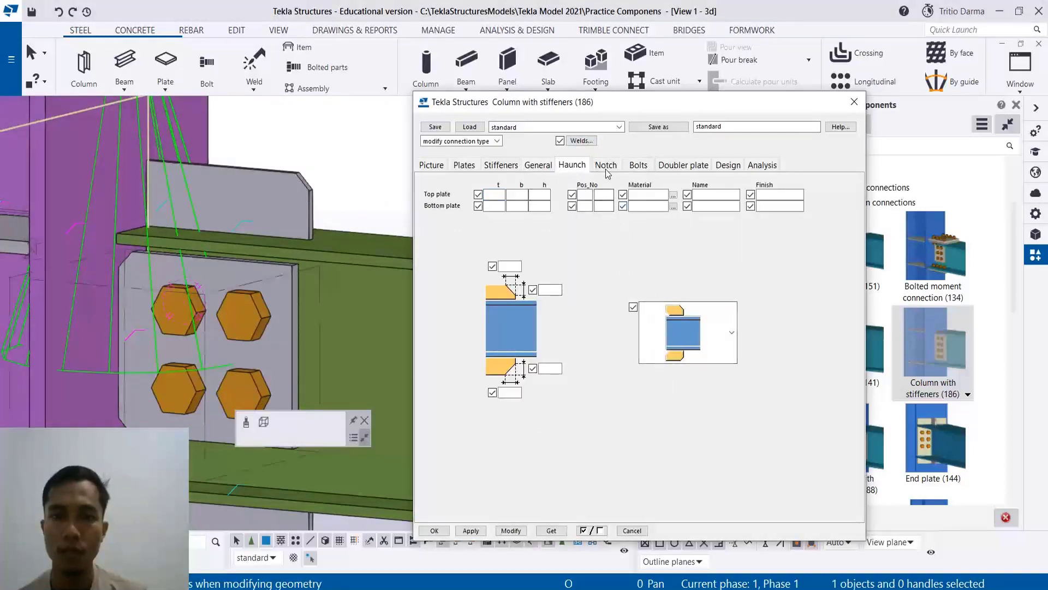
scroll(609, 168, "down", 2)
scroll(619, 169, "up", 2)
left_click(633, 166)
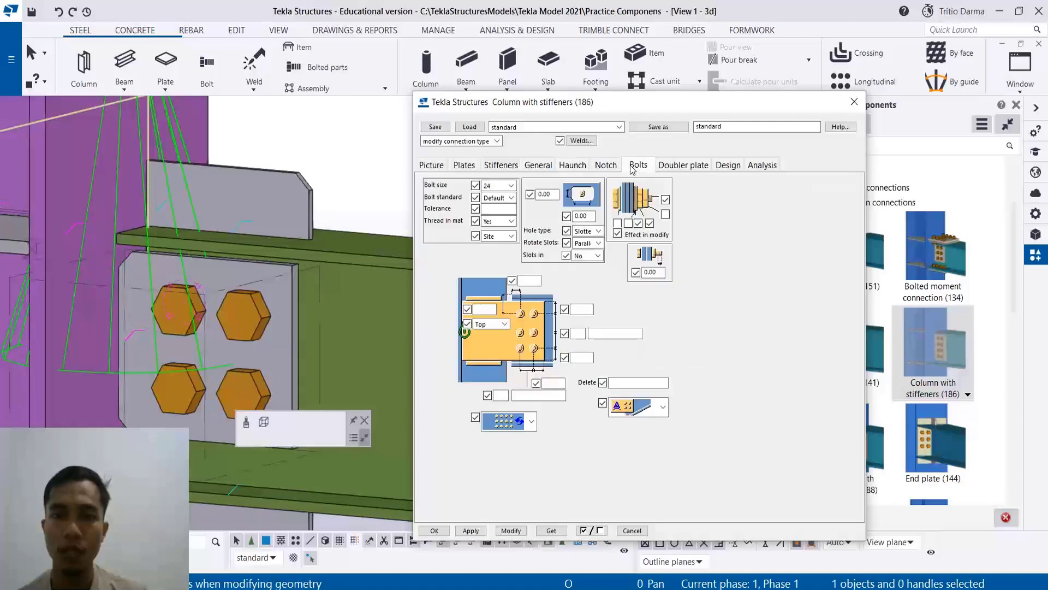
left_click(511, 185)
left_click(494, 211)
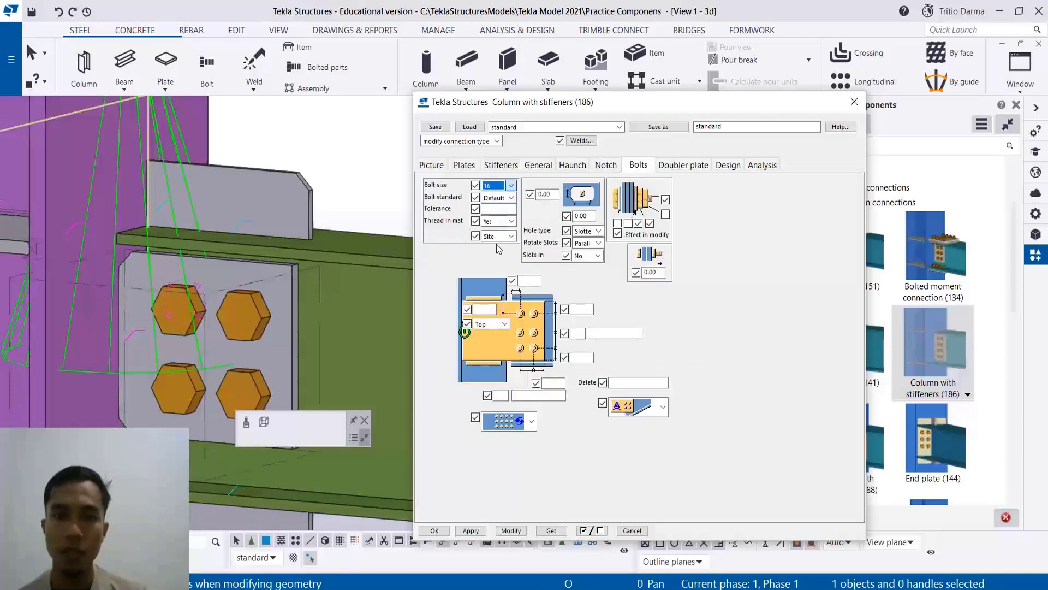
left_click(509, 531)
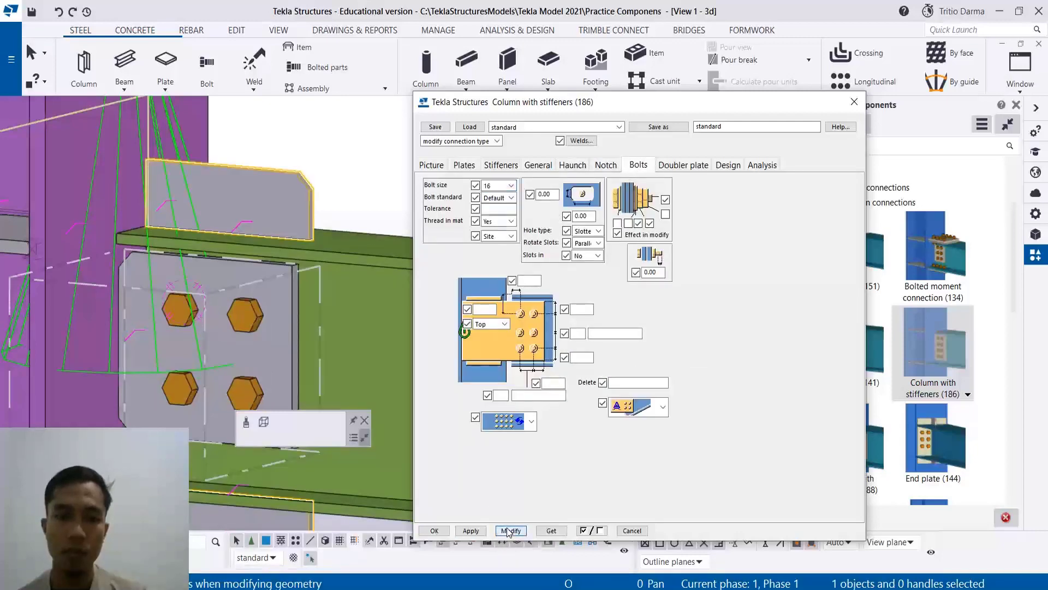
Step: Remove the haunch plates by choosing the option without top and bottom plates and update the connection
left_click(573, 169)
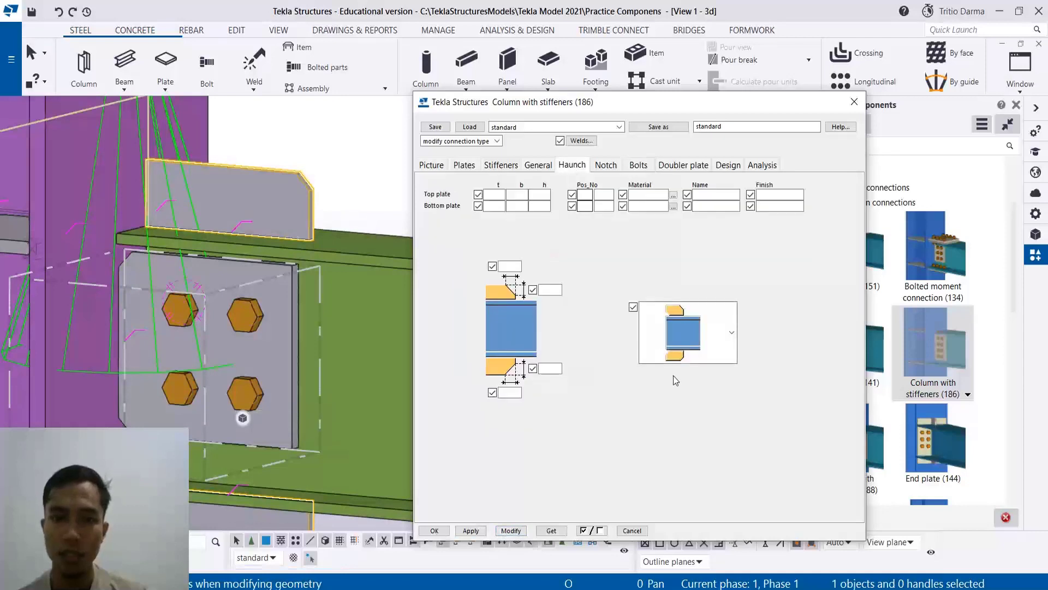
left_click(681, 327)
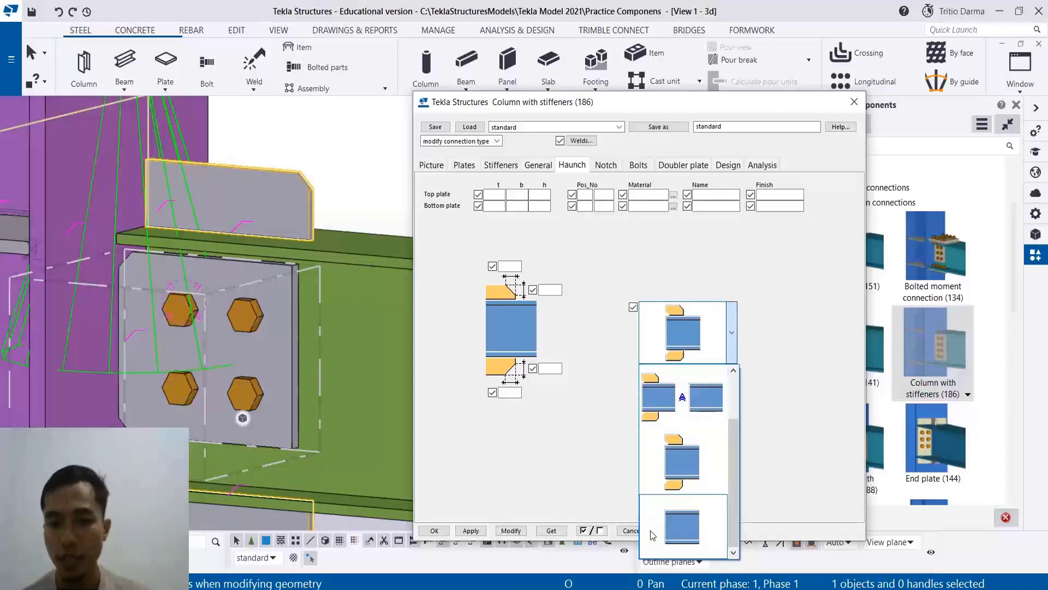
left_click(681, 527)
left_click(511, 531)
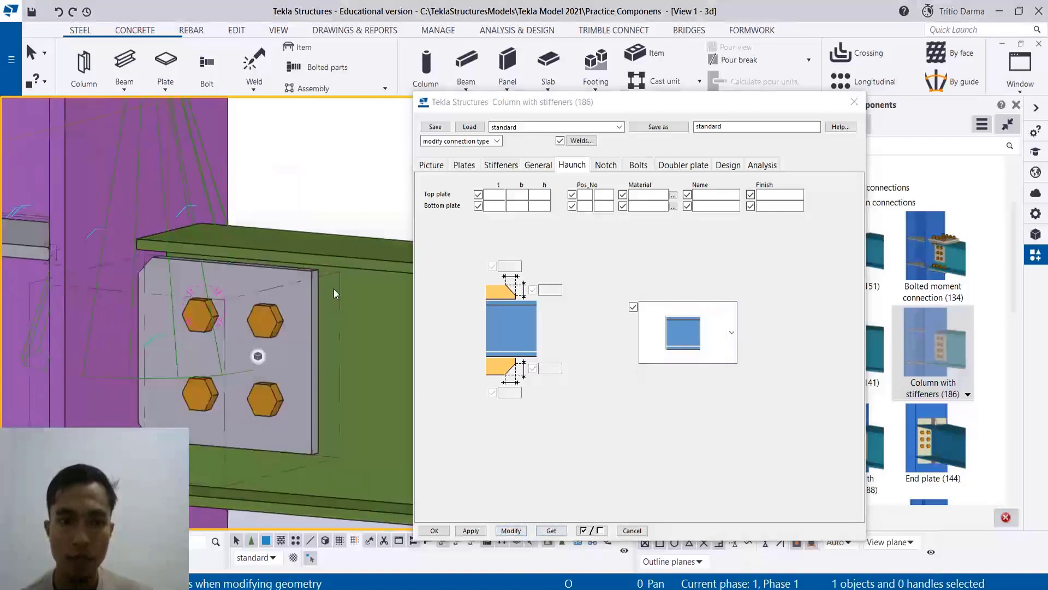
Step: Inspect the updated joint, its notch settings and the thickness entries for the haunch plates
scroll(300, 260, "up", 2)
middle_click_drag(304, 301, 229, 326, "ctrl")
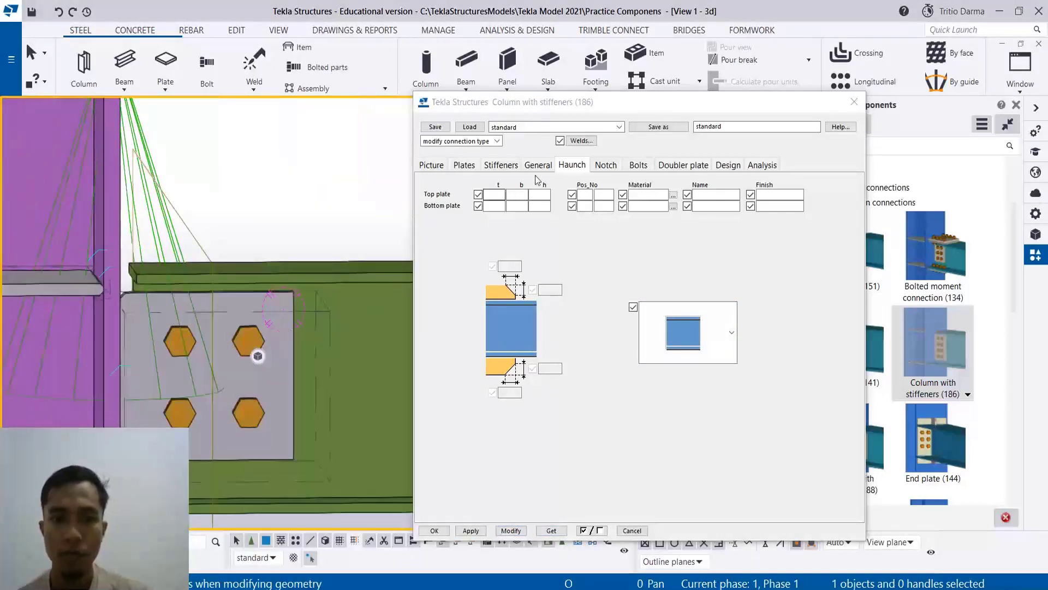
left_click(606, 165)
left_click(572, 165)
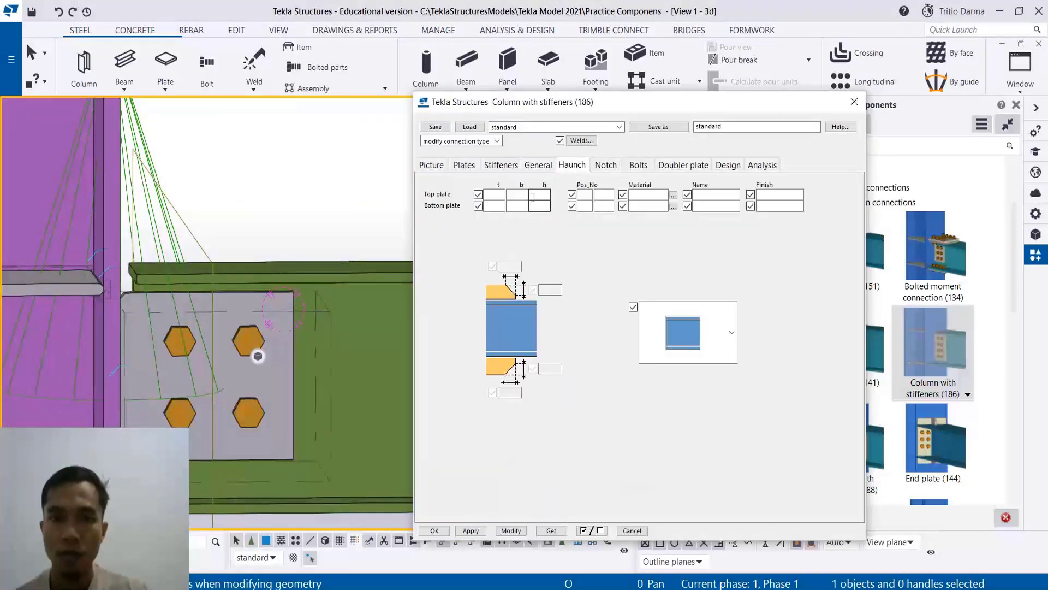
left_click(493, 196)
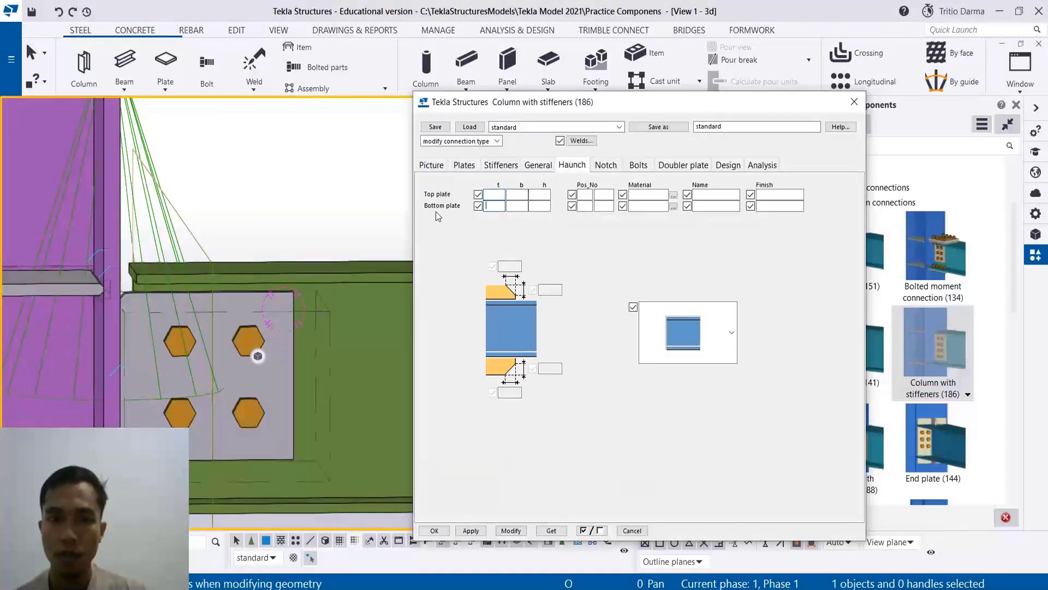
Step: Redraw the view of the column-to-beam joint from a closer angle
scroll(166, 353, "down", 4)
mouse_move(248, 336)
middle_mouse_down("ctrl")
mouse_move(165, 346)
mouse_move(173, 332)
mouse_move(227, 335)
mouse_move(237, 277)
mouse_move(267, 227)
middle_mouse_up("ctrl")
scroll(183, 327, "up", 5)
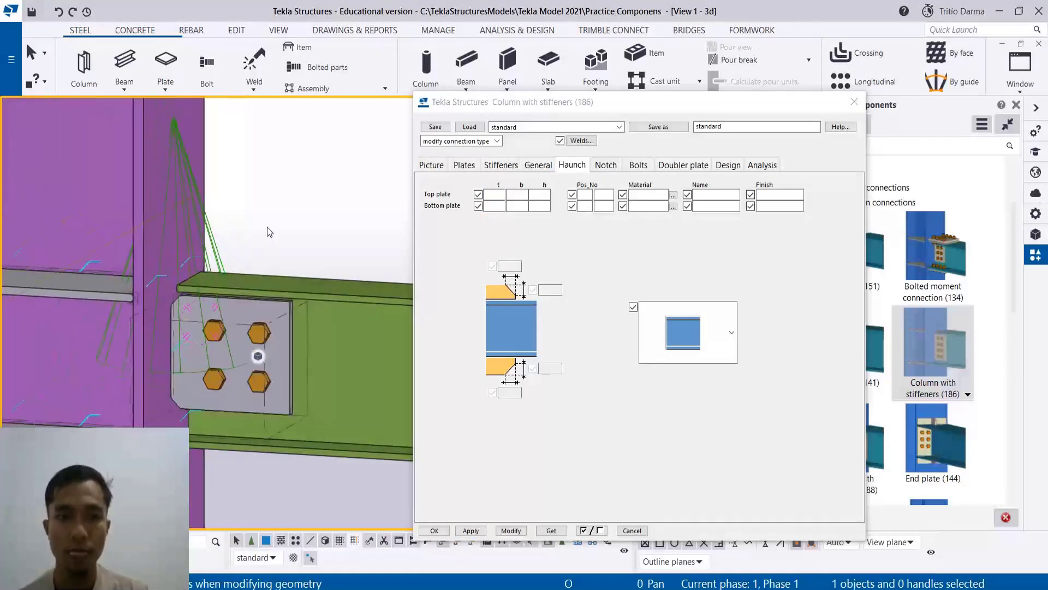
right_click(278, 204)
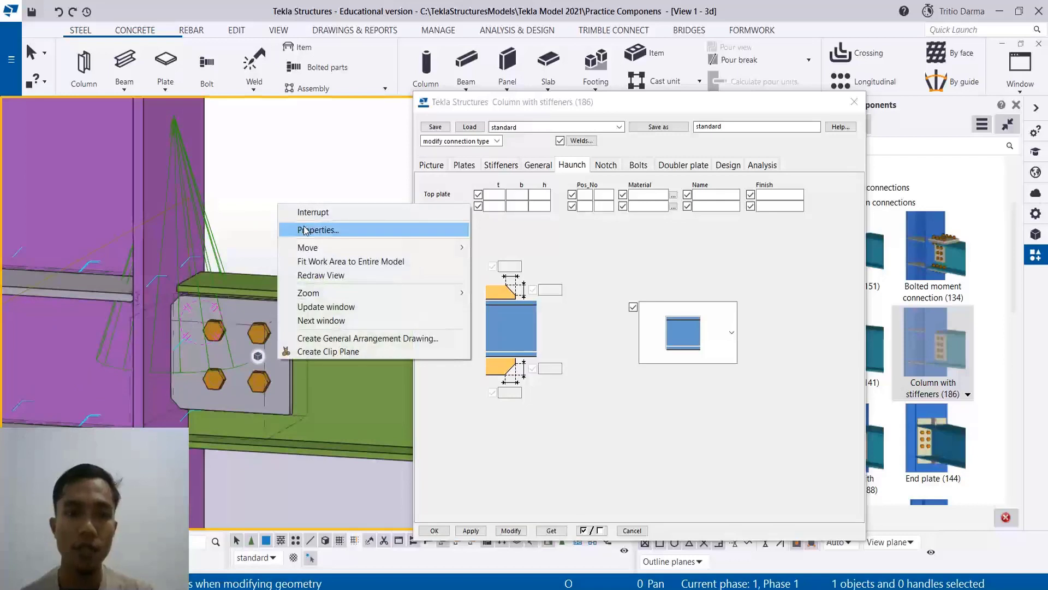
left_click(310, 276)
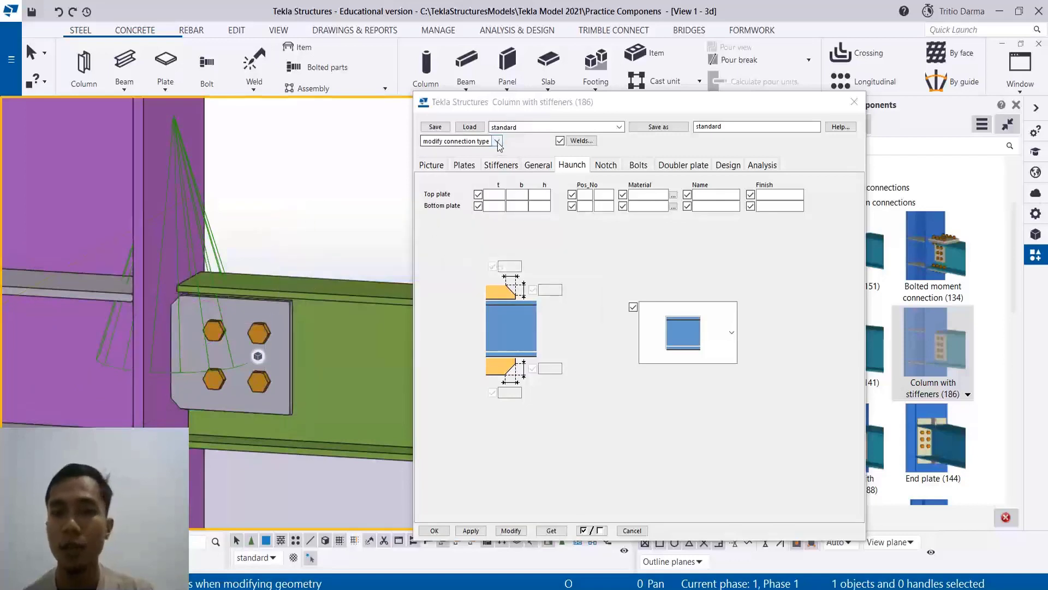
Step: Set the bolt hole tolerance to 5 and update the connection
left_click(605, 165)
left_click(640, 166)
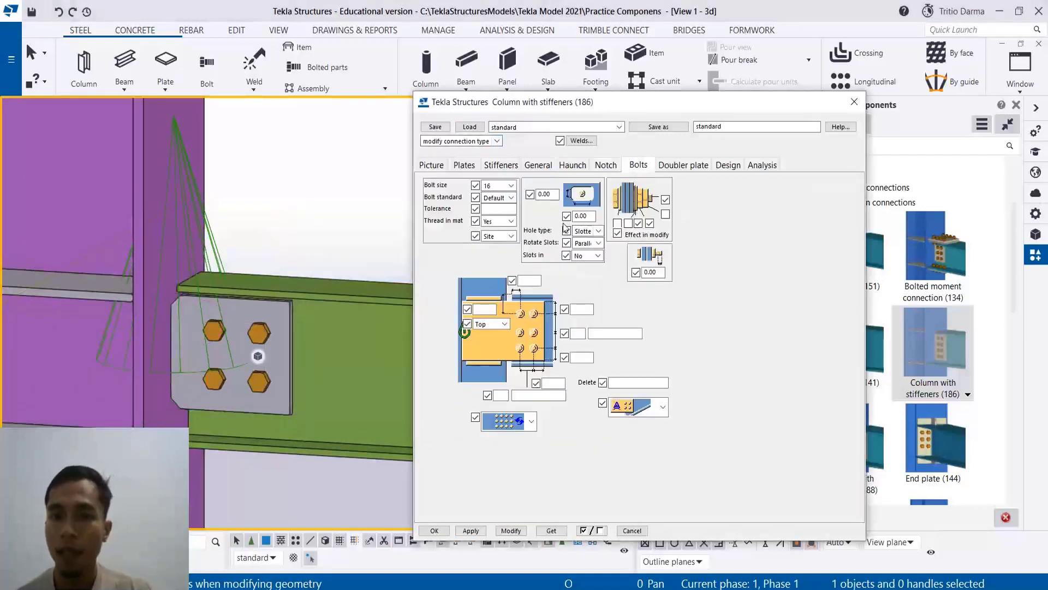
left_click(502, 198)
left_click(502, 213)
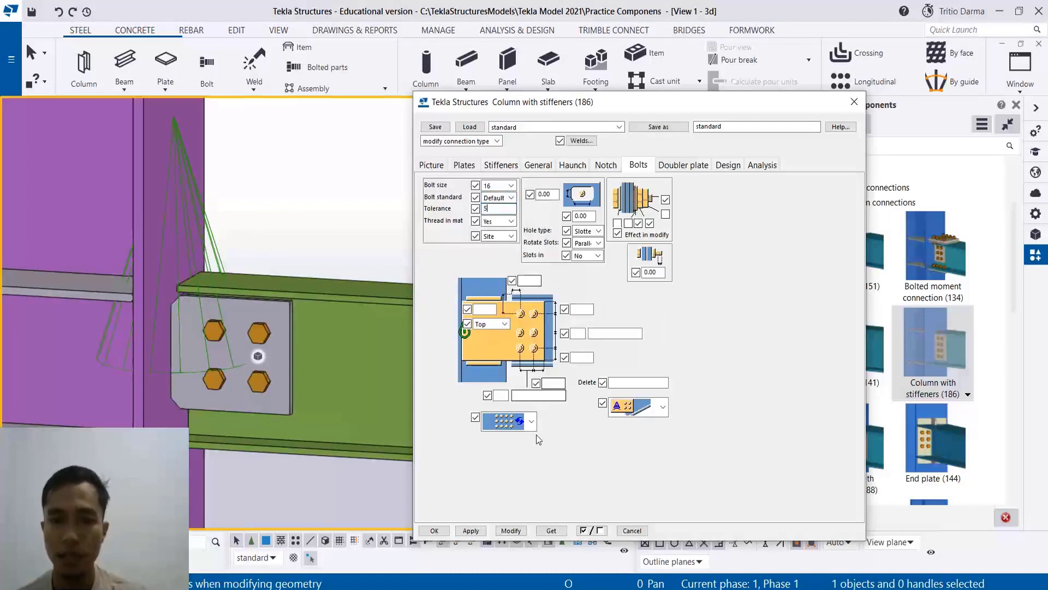
left_click(512, 531)
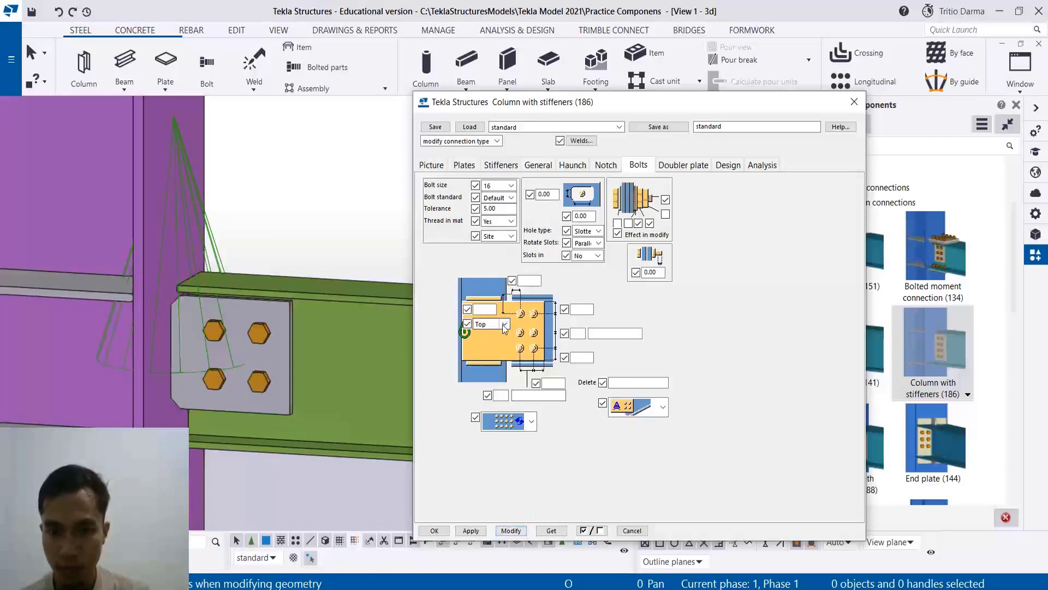
Step: Set the bolt group's vertical position reference to Middle and update the connection
left_click(504, 324)
left_click(495, 373)
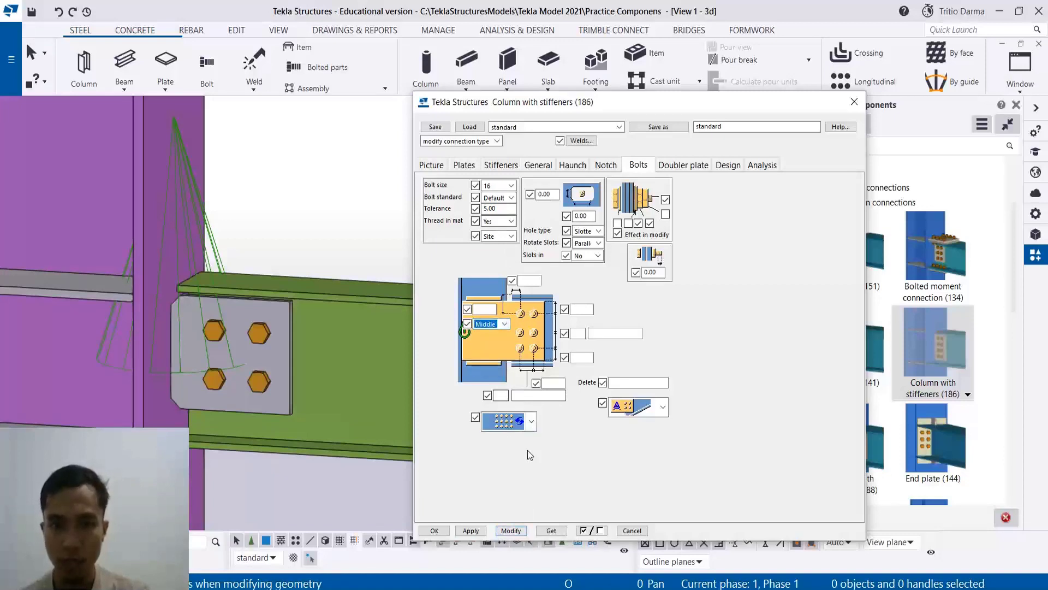
left_click(512, 531)
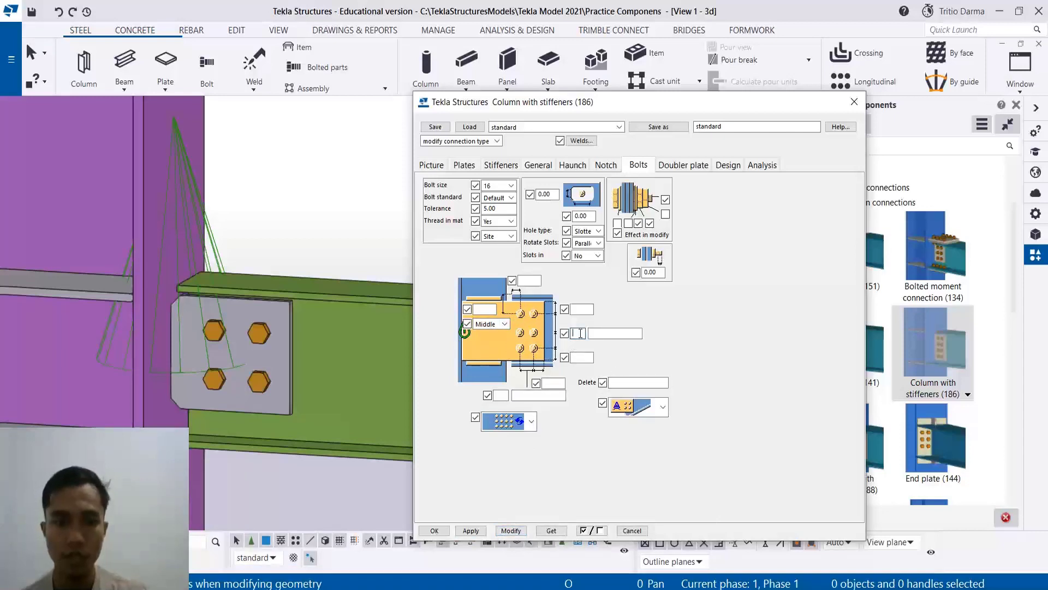
Step: Set the number of bolt rows in the vertical direction to 3 and update the selected connection
type("3")
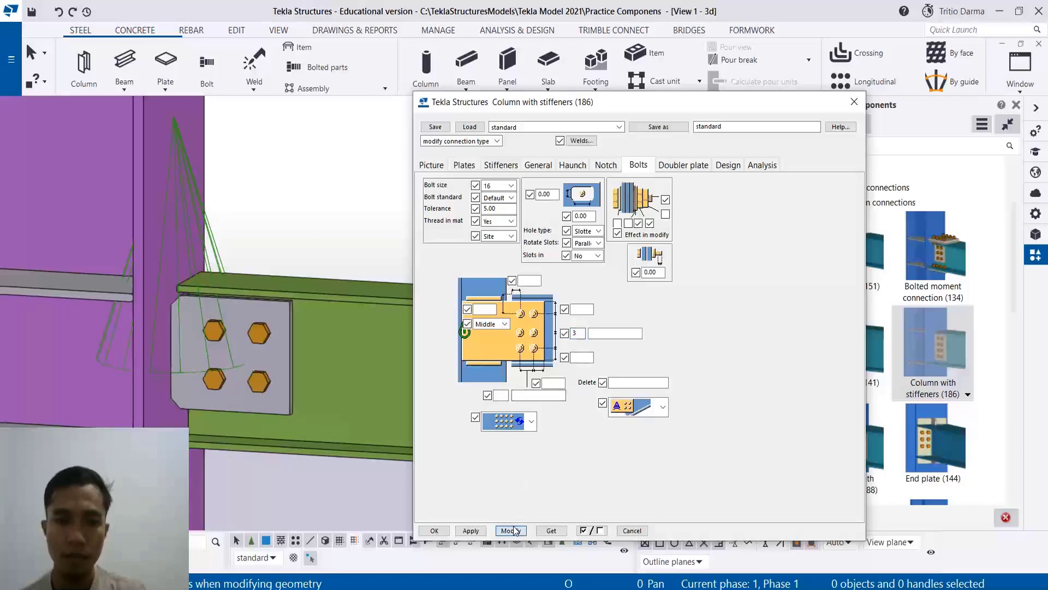
left_click(235, 362)
left_click(523, 529)
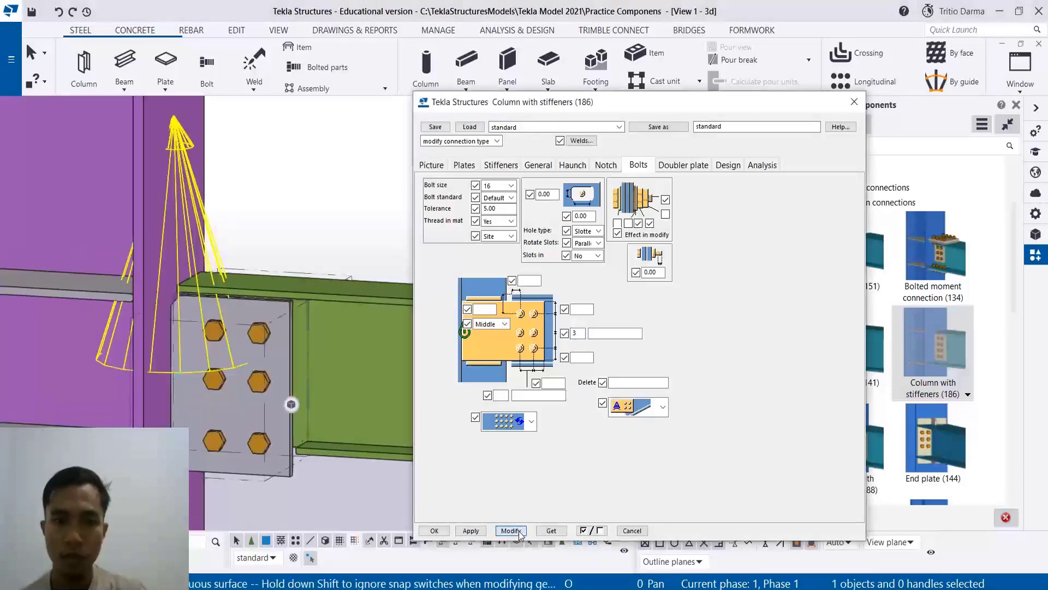
left_click(297, 407)
scroll(250, 355, "up", 5)
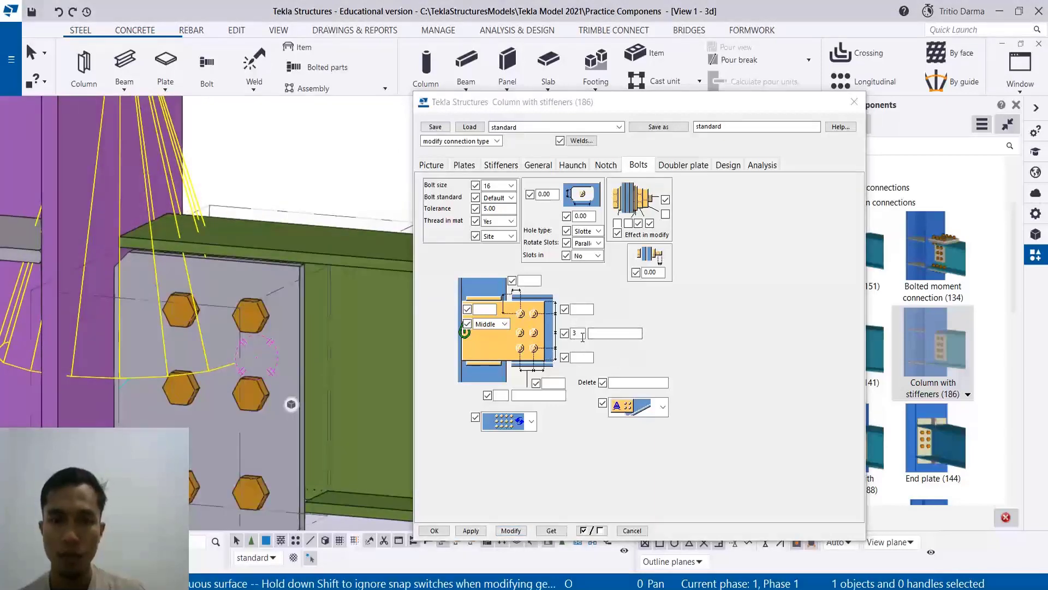
Step: Clear the number of vertical bolt rows and update the connection
left_click_drag(583, 334, 546, 340)
key("BackSpace")
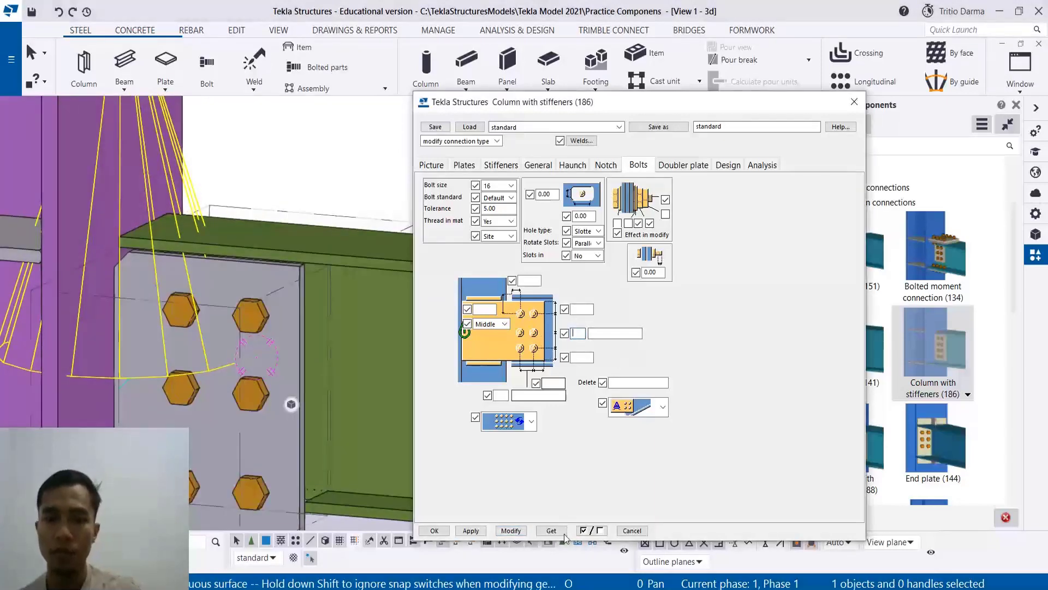
left_click(508, 531)
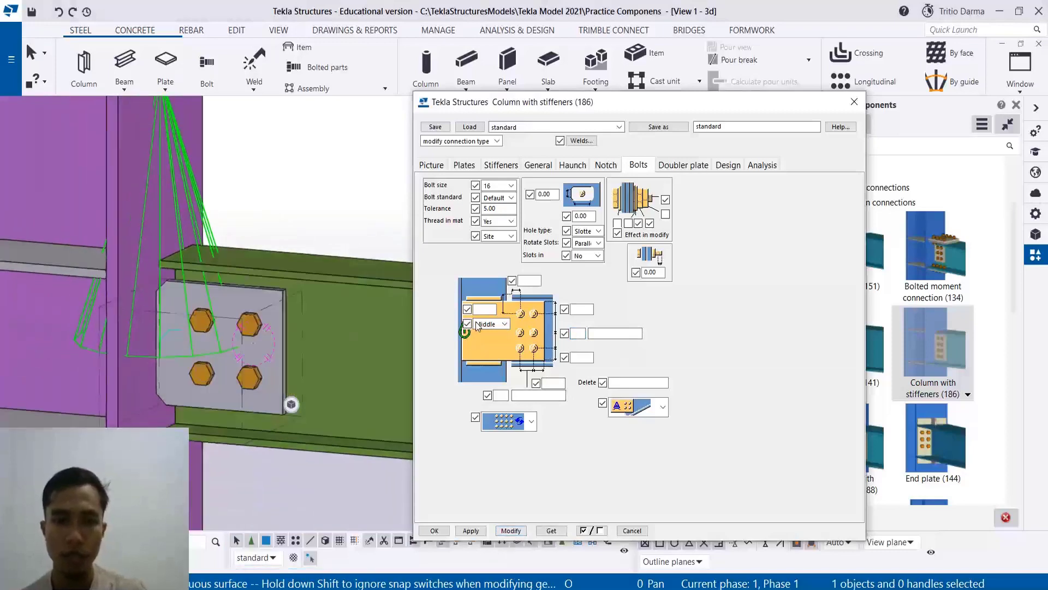
Step: Change the bolt group's vertical position reference to Below and update the connection
left_click(504, 323)
left_click(488, 366)
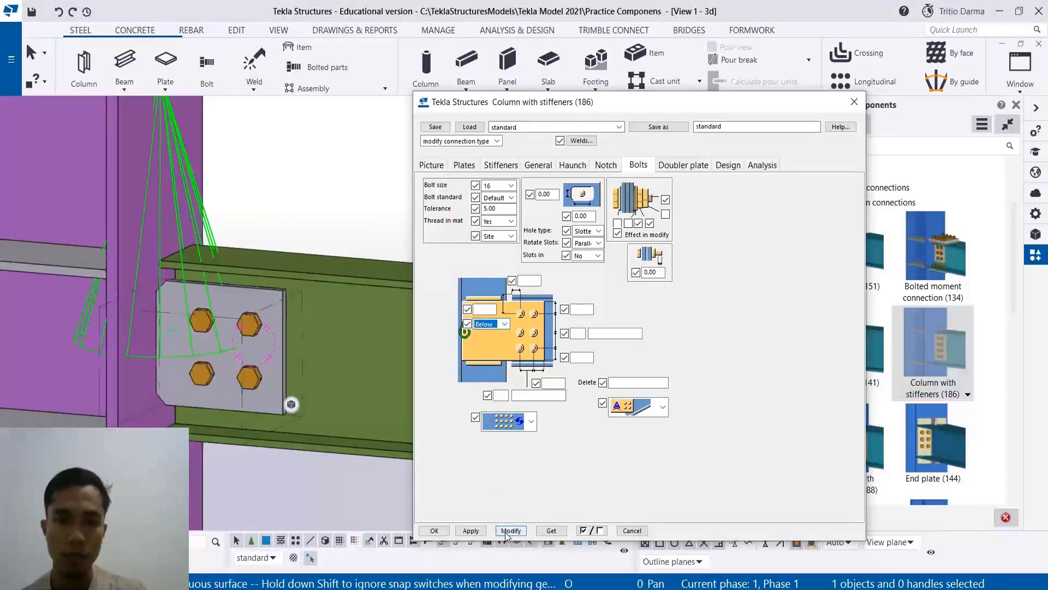
left_click(506, 531)
Step: Return the bolt group's vertical position reference to Middle and update the connection
left_click(495, 323)
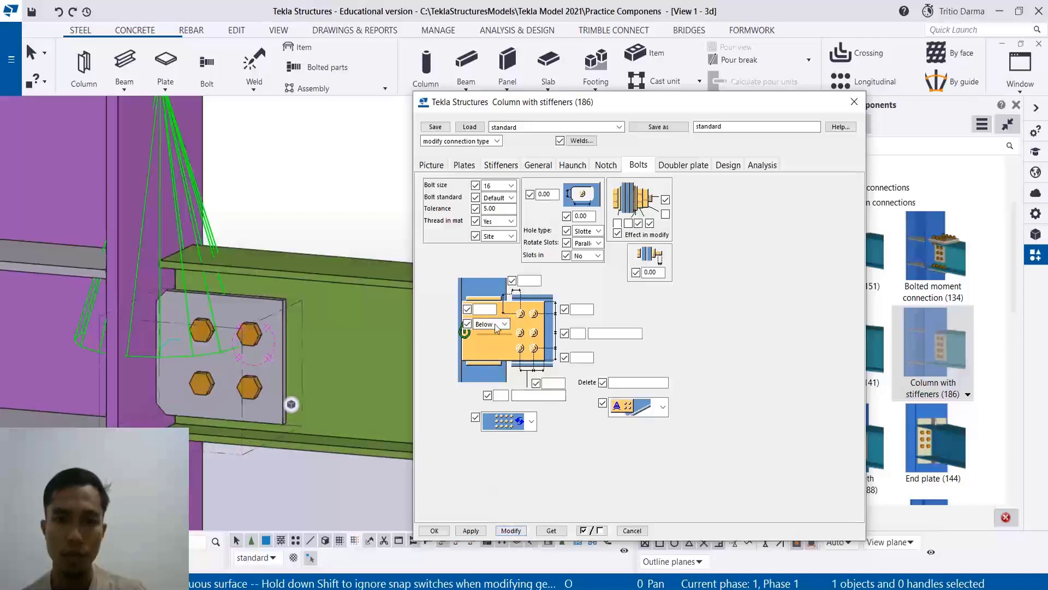
left_click(488, 361)
left_click(517, 530)
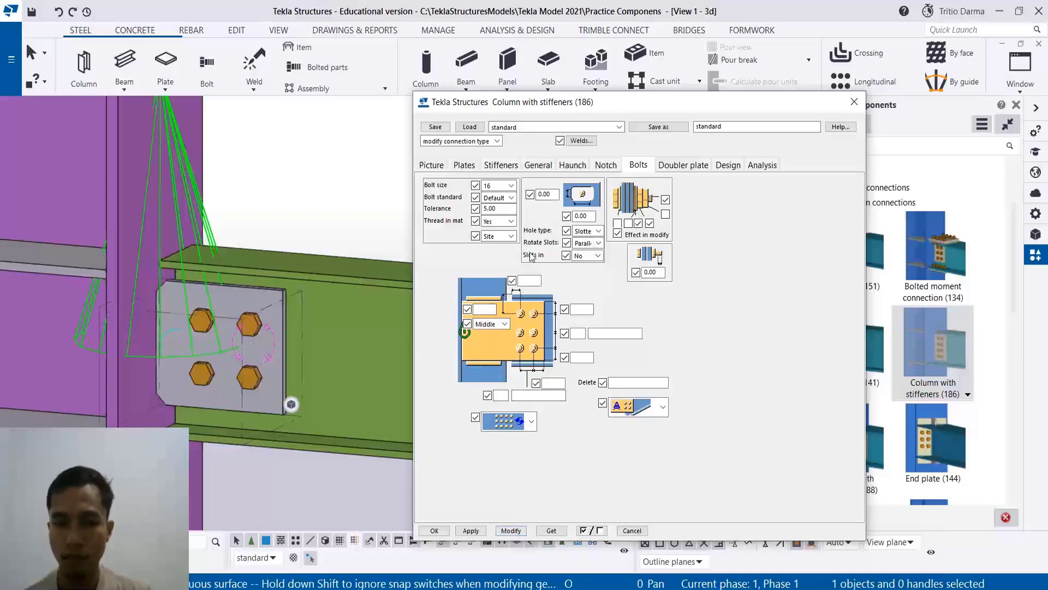
Step: Examine the doubler plate settings and the available web plate edge shape options
left_click(677, 166)
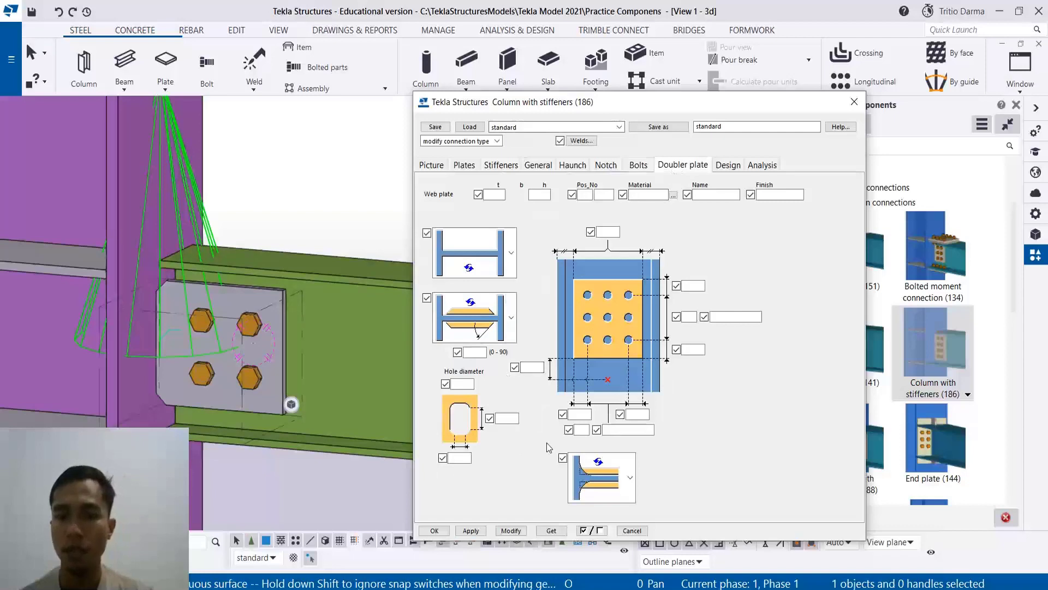
left_click(606, 476)
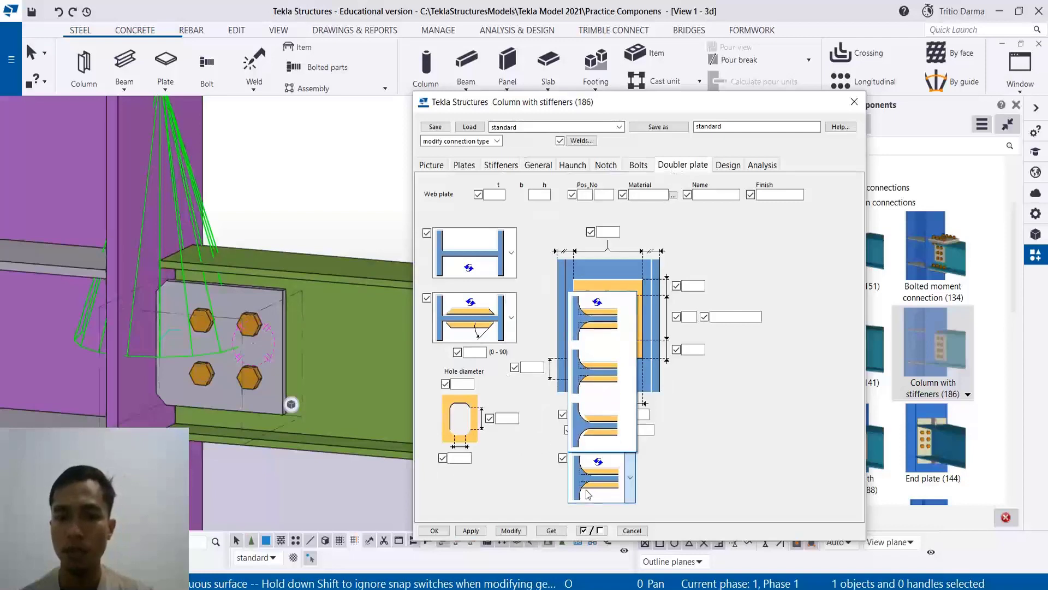
left_click(636, 429)
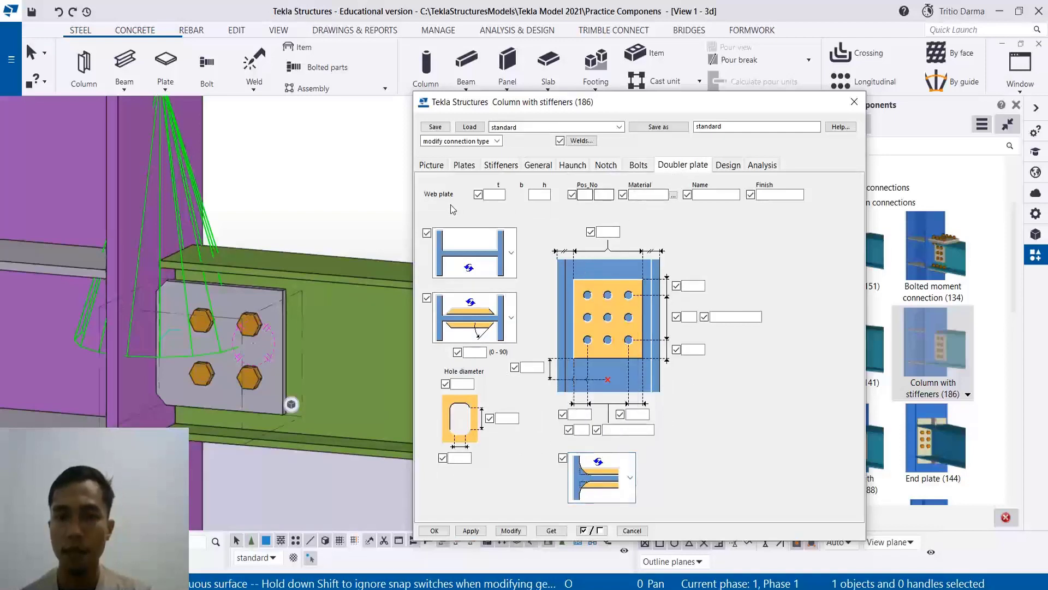
Step: Examine the connection's design and analysis settings, including the restraint combinations, and close the dialog
left_click(732, 174)
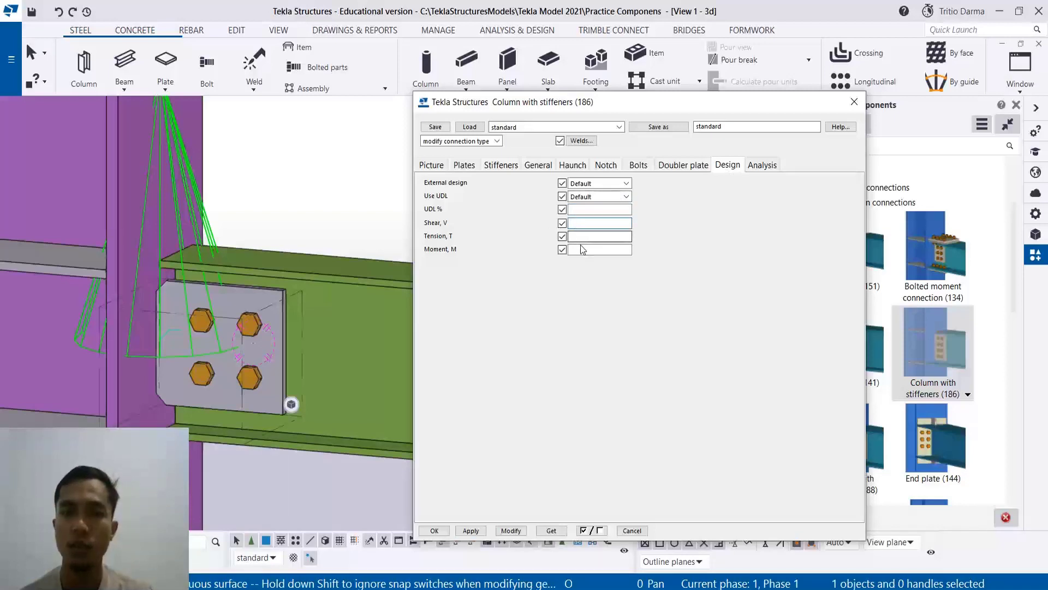
left_click(754, 167)
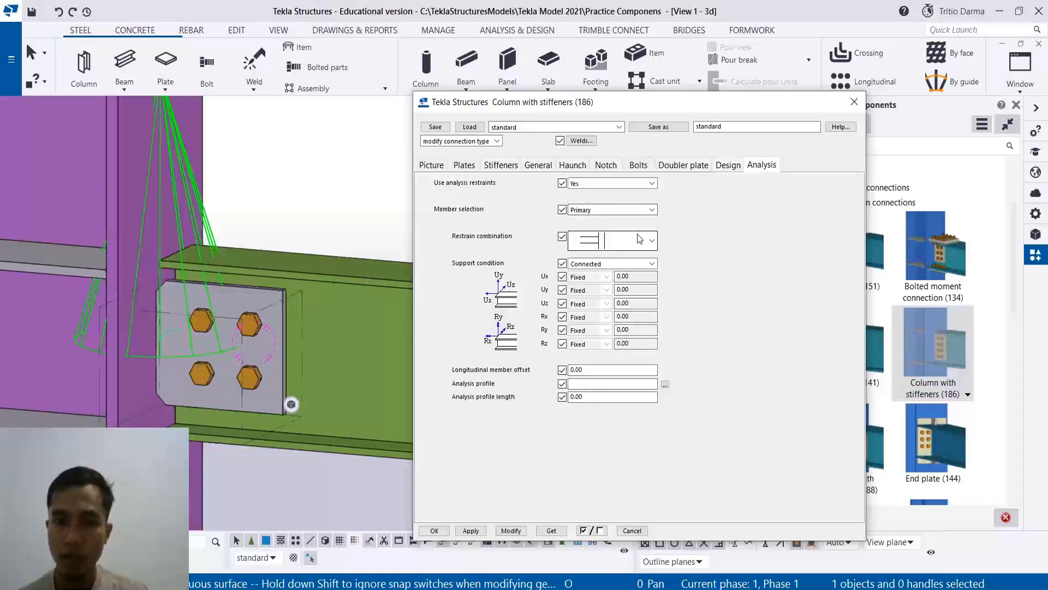
left_click(582, 247)
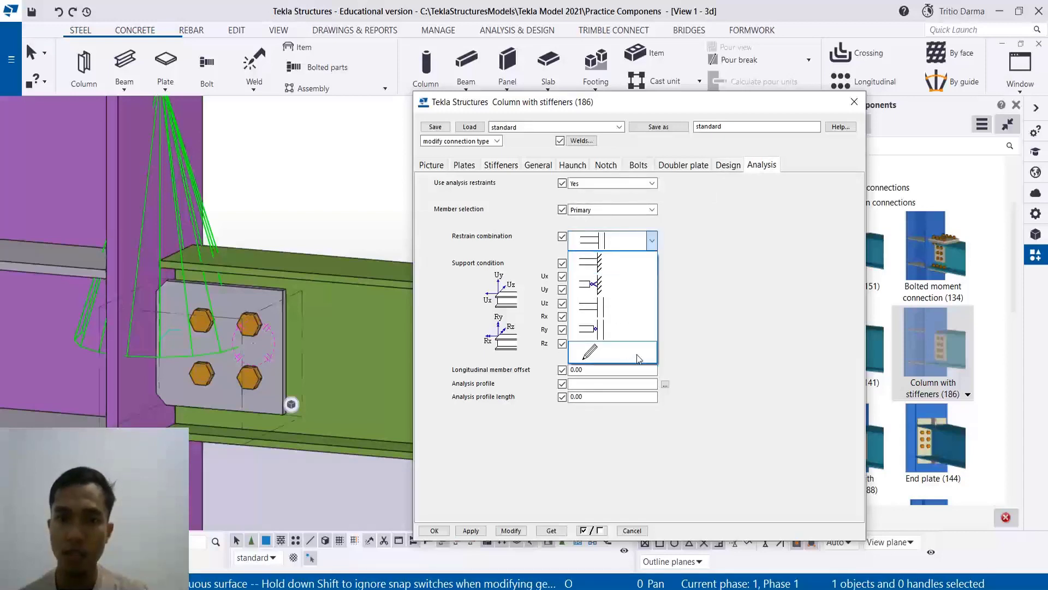
left_click(719, 326)
left_click(511, 530)
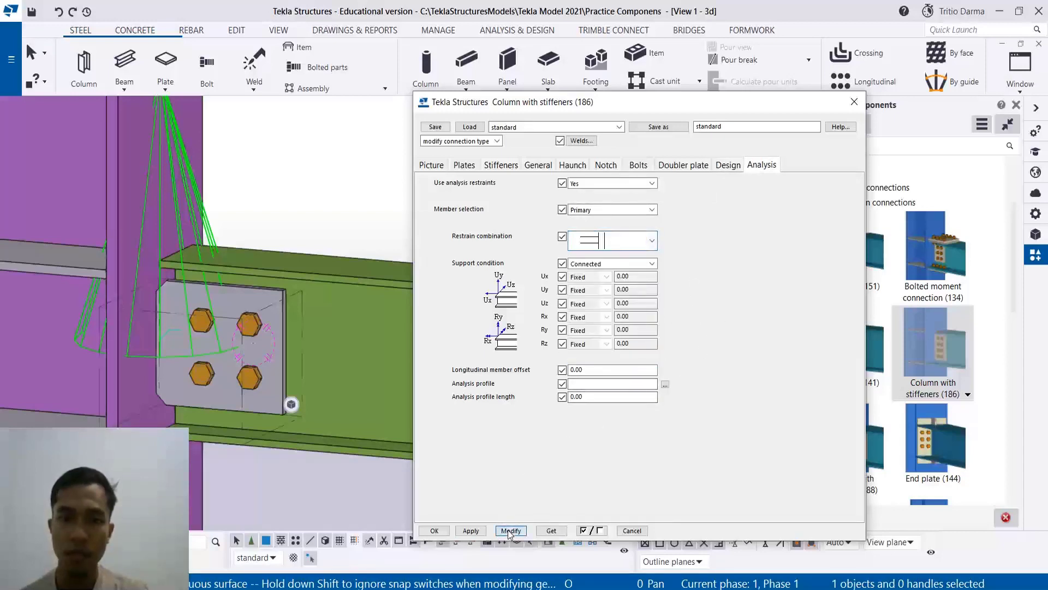
left_click(432, 535)
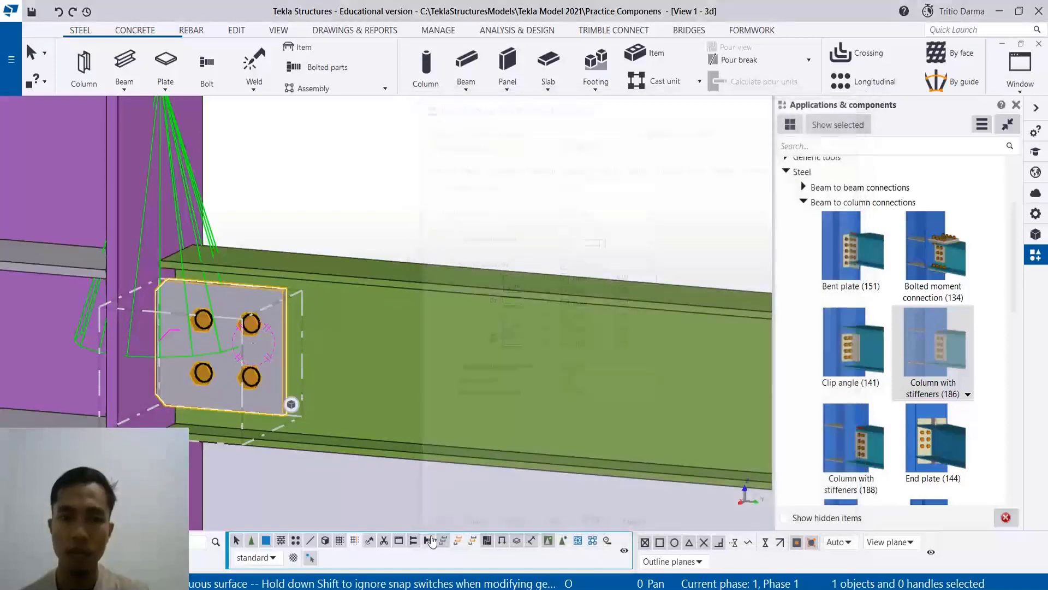
Step: Reopen the connection's settings, choose the option with both top and bottom haunch plates, and update the joint
left_click(330, 242)
scroll(331, 251, "down", 3)
middle_click_drag(401, 290, 230, 259, "ctrl")
double_click(284, 322)
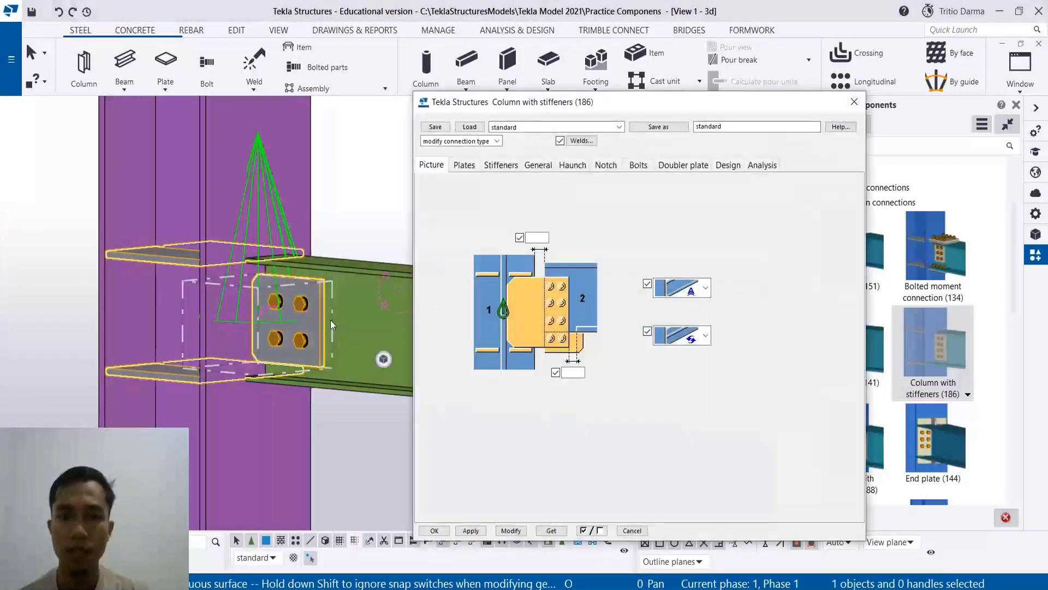
middle_click_drag(331, 322, 406, 313, "ctrl")
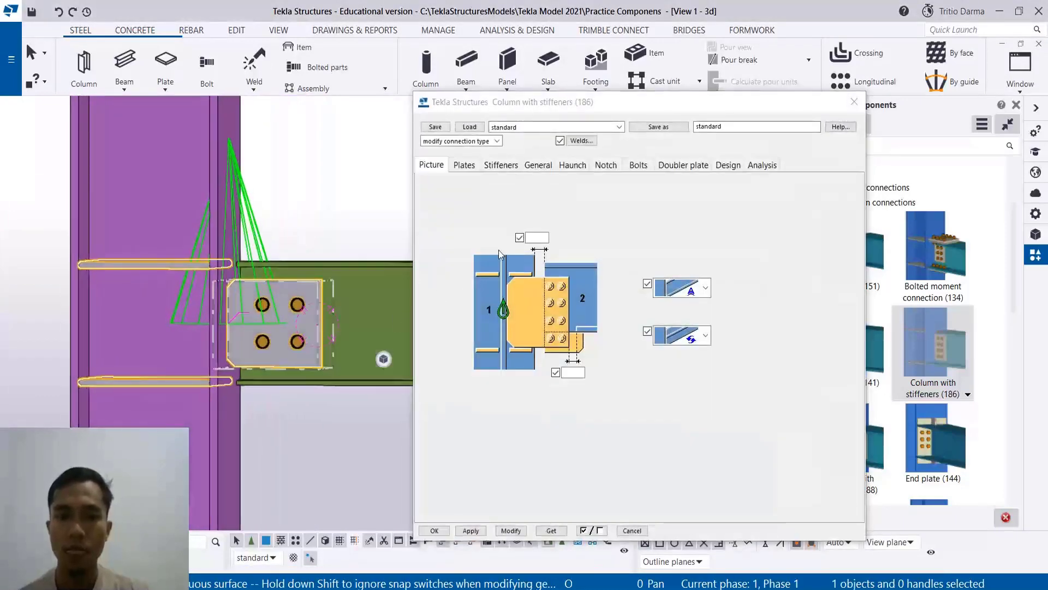
left_click(501, 166)
left_click(573, 165)
left_click(688, 332)
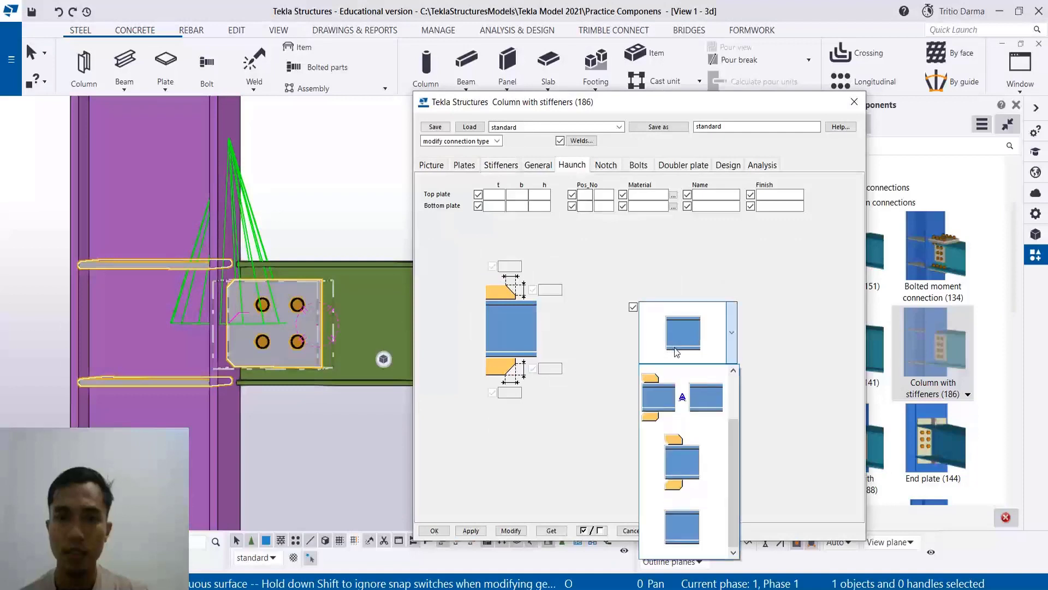
left_click(657, 450)
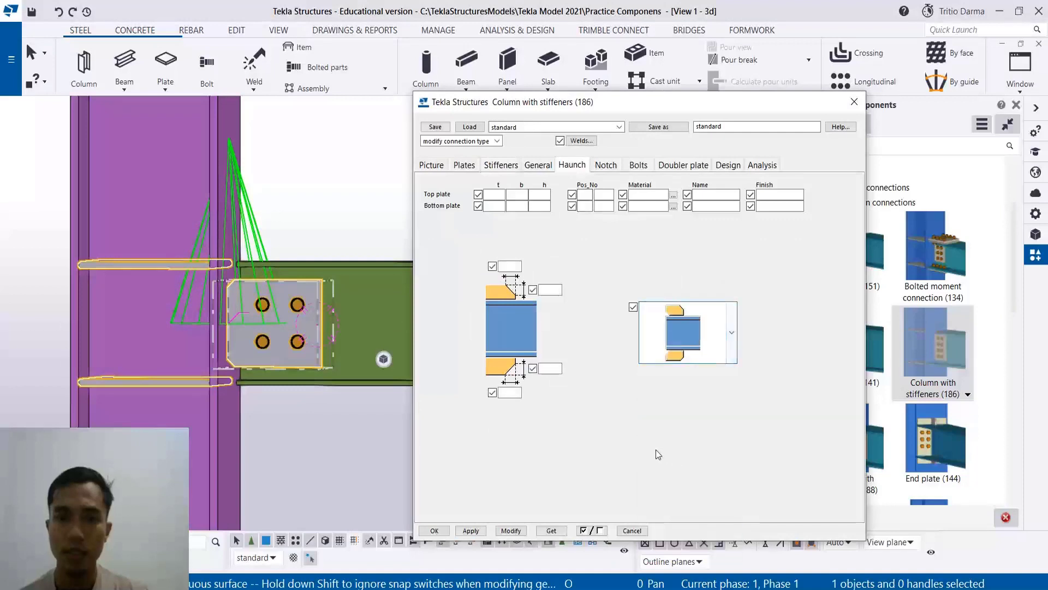
left_click(511, 530)
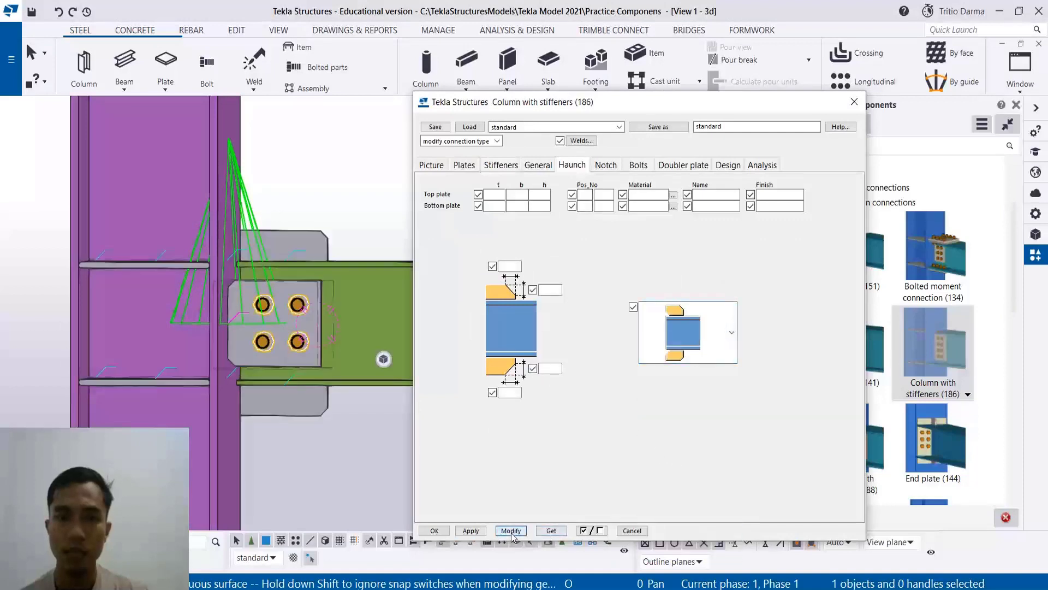
Step: Set the vertical bolt rows to 3 with 50 spacing and update the connection
left_click(605, 165)
left_click(639, 166)
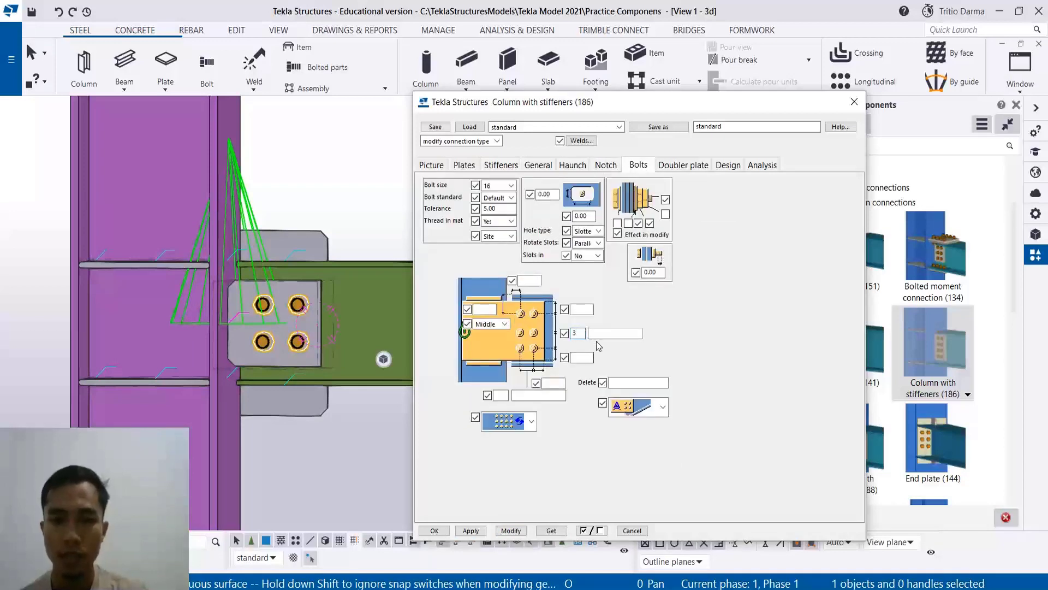
left_click(511, 530)
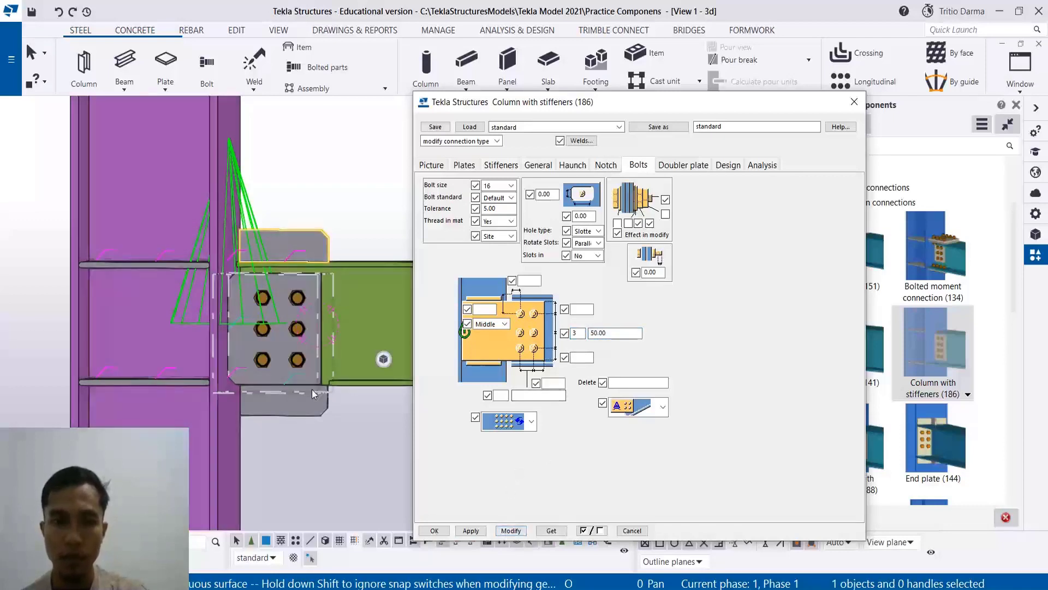
mouse_move(314, 341)
middle_mouse_down("ctrl")
mouse_move(247, 349)
mouse_move(89, 331)
mouse_move(322, 328)
middle_mouse_up("ctrl")
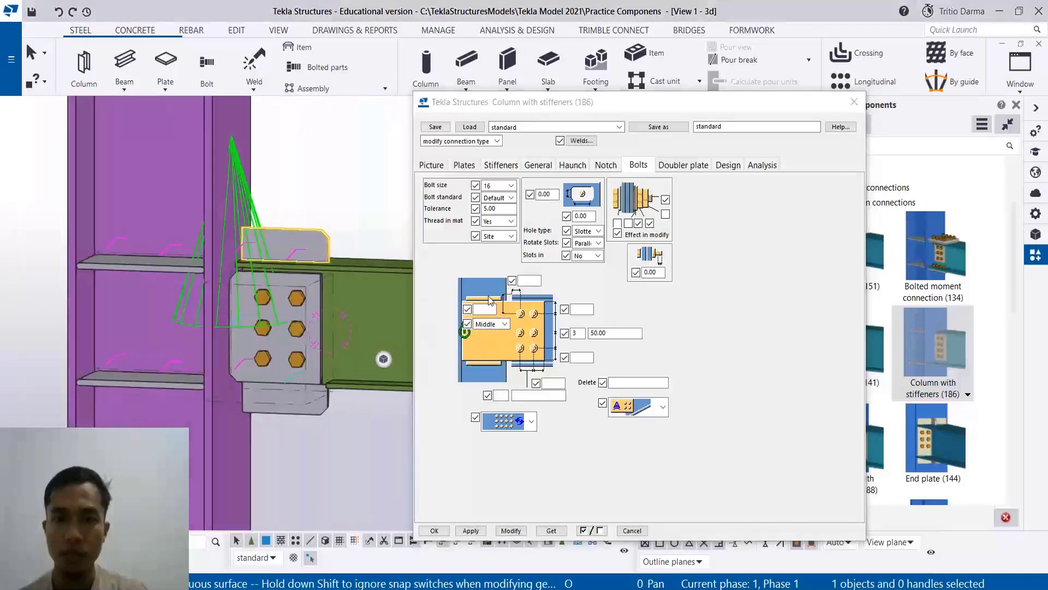
Step: Choose the option with tab plates on both sides of the beam web and update the connection
left_click(501, 165)
left_click(464, 164)
left_click(672, 284)
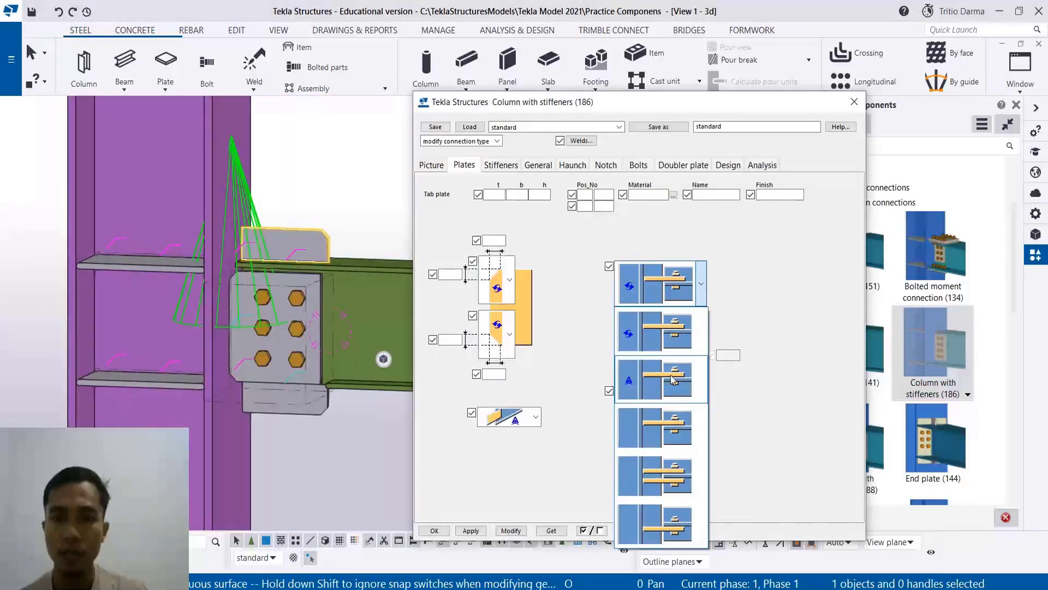
left_click(671, 478)
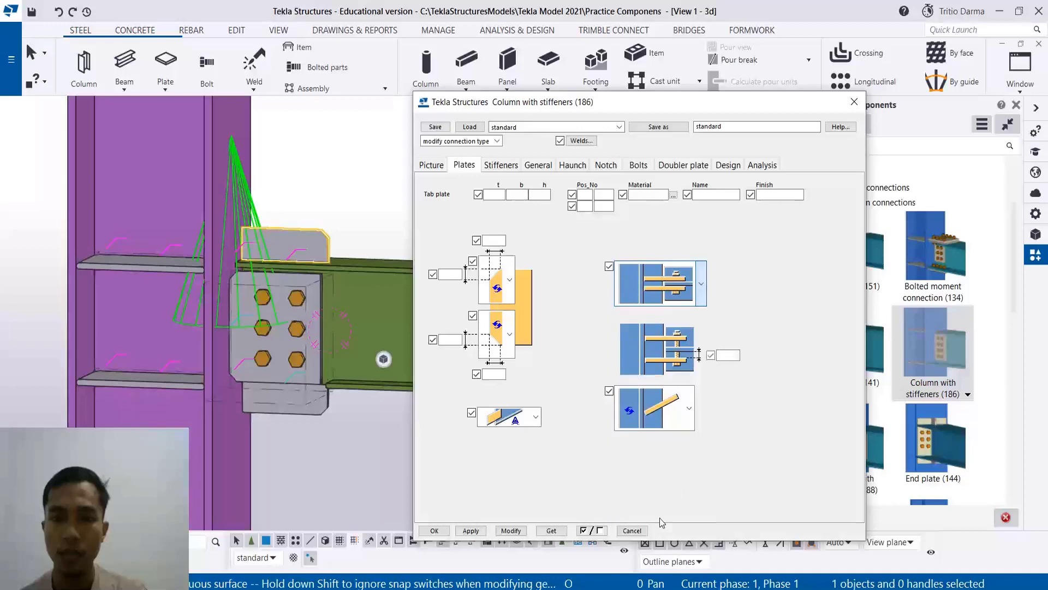
left_click(510, 531)
middle_click_drag(362, 340, 286, 341, "ctrl")
scroll(285, 343, "down", 3)
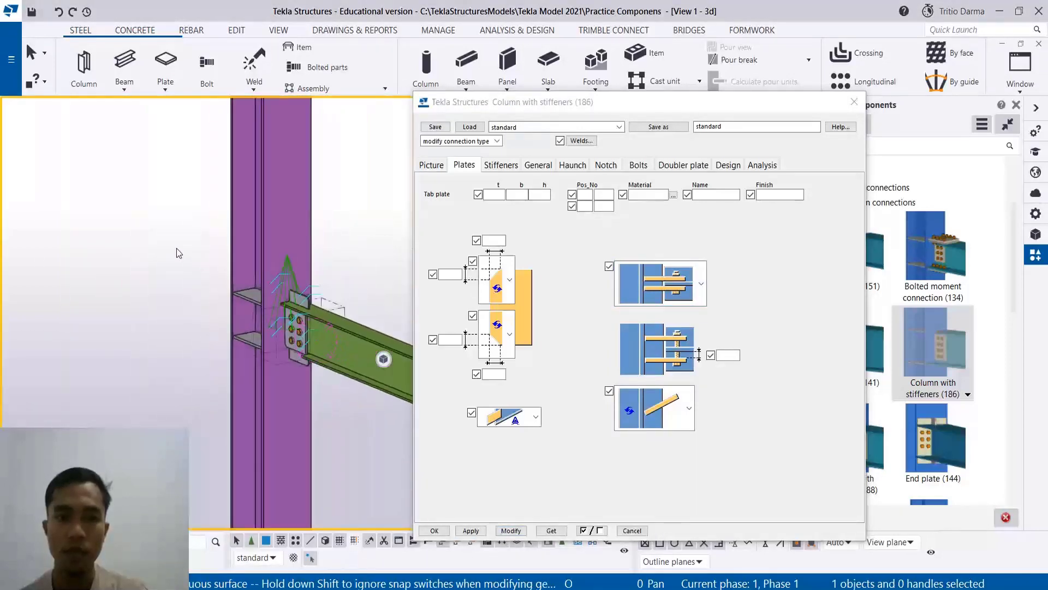
Step: Update the connection with its current plate settings, closing the dialog, and refresh the 3D view
left_click(511, 531)
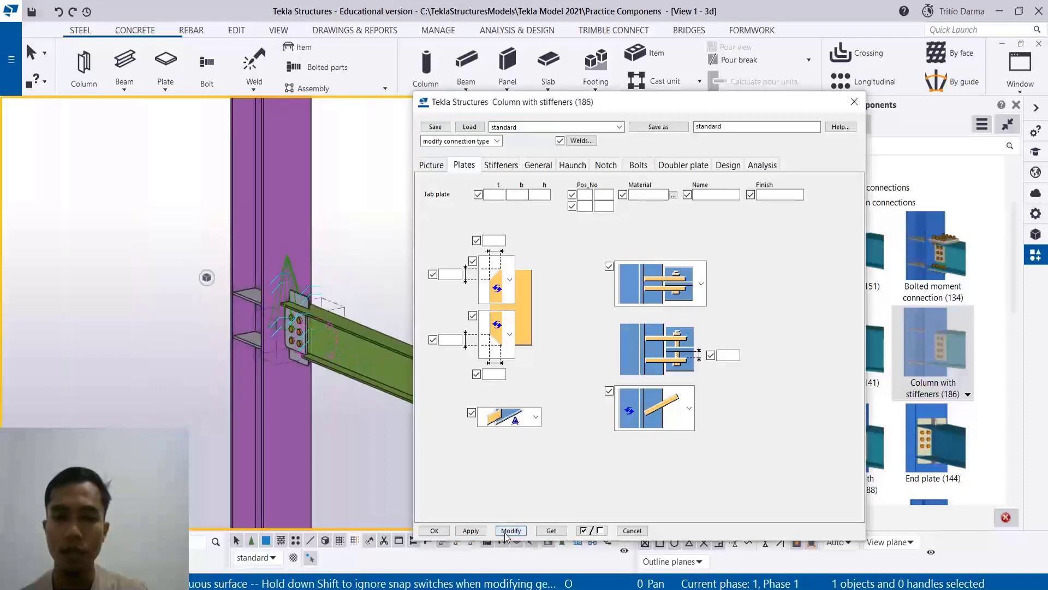
left_click(437, 531)
right_click(442, 266)
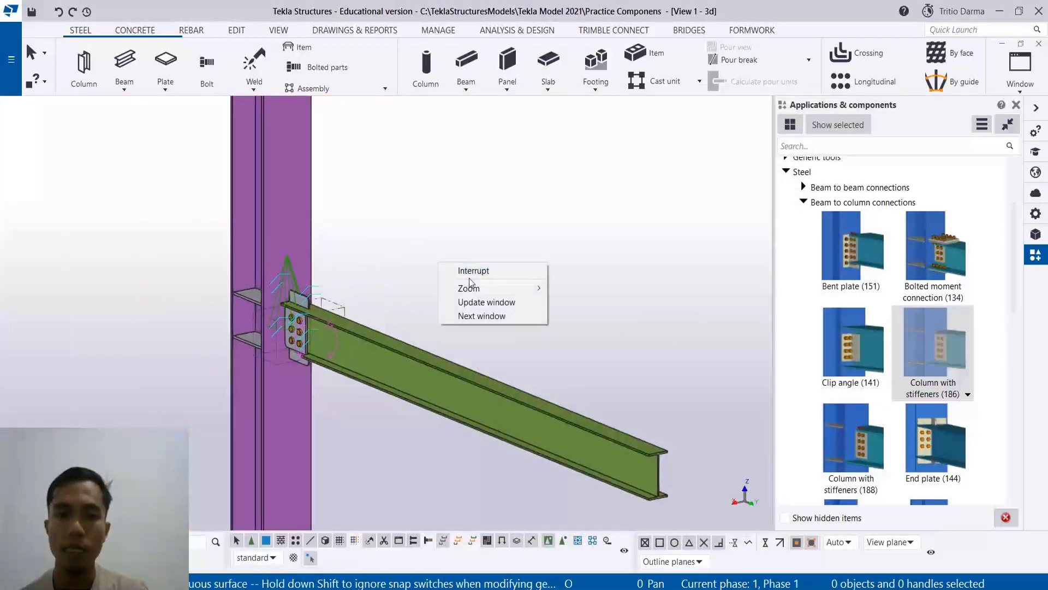
left_click(486, 302)
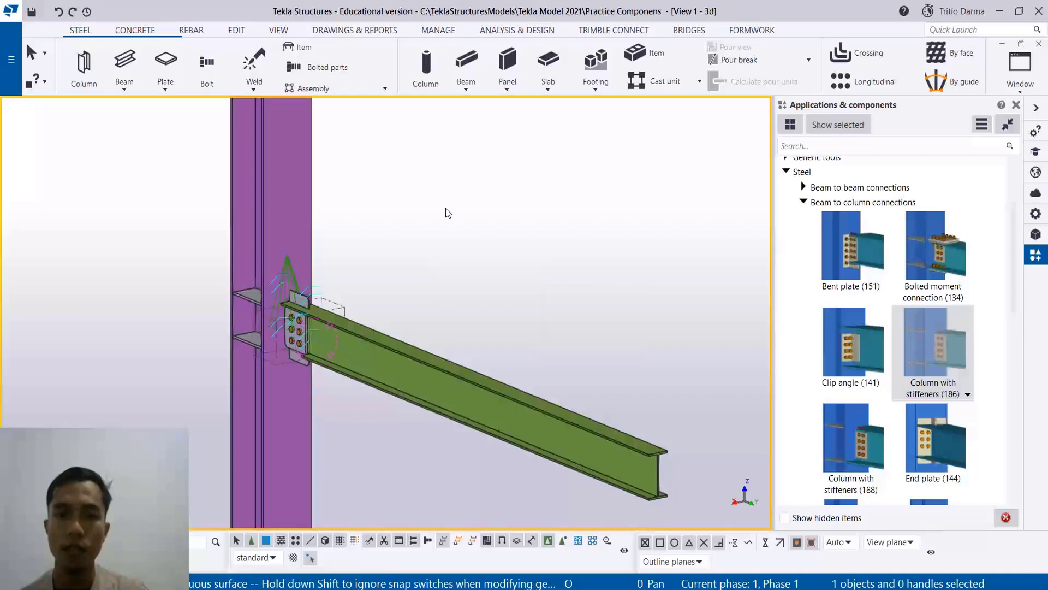
right_click(446, 208)
left_click(507, 281)
Step: Turn off the visibility of component symbols in the model in the 3D view's display settings and apply the change
scroll(329, 336, "down", 2)
scroll(307, 333, "up", 3)
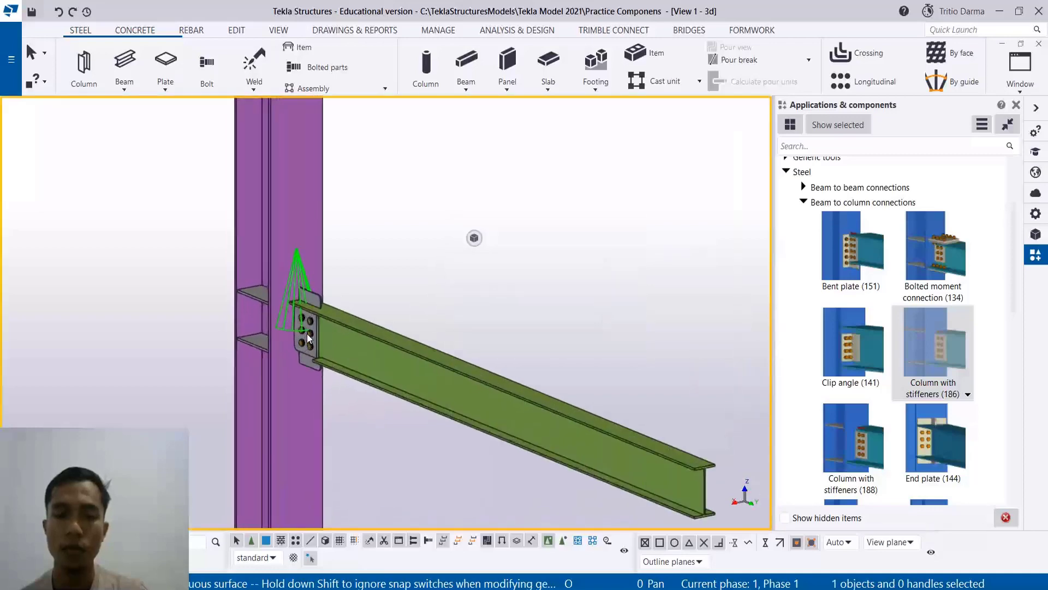
scroll(310, 331, "up", 3)
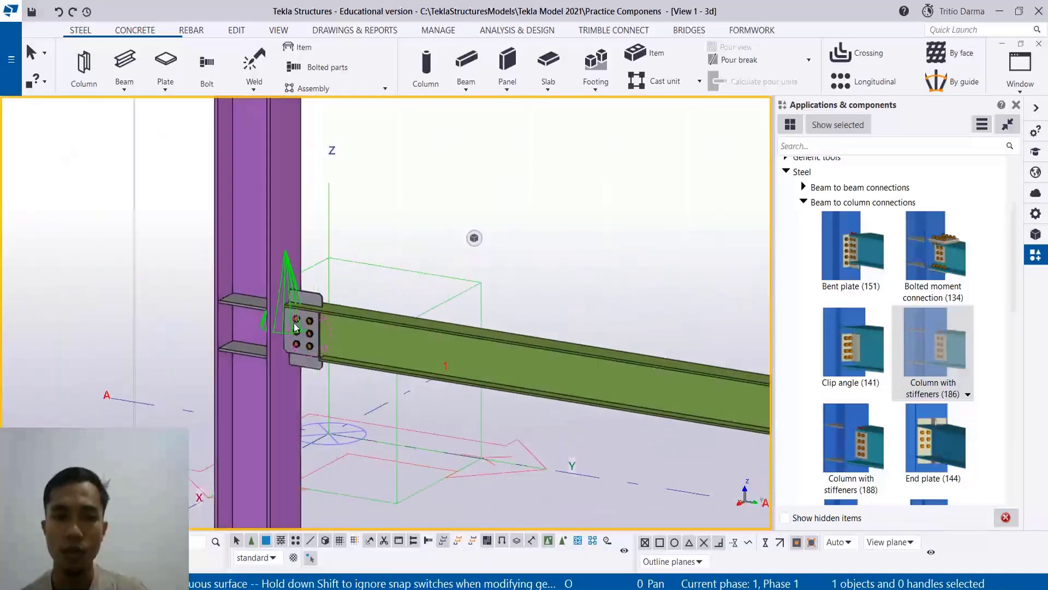
double_click(390, 201)
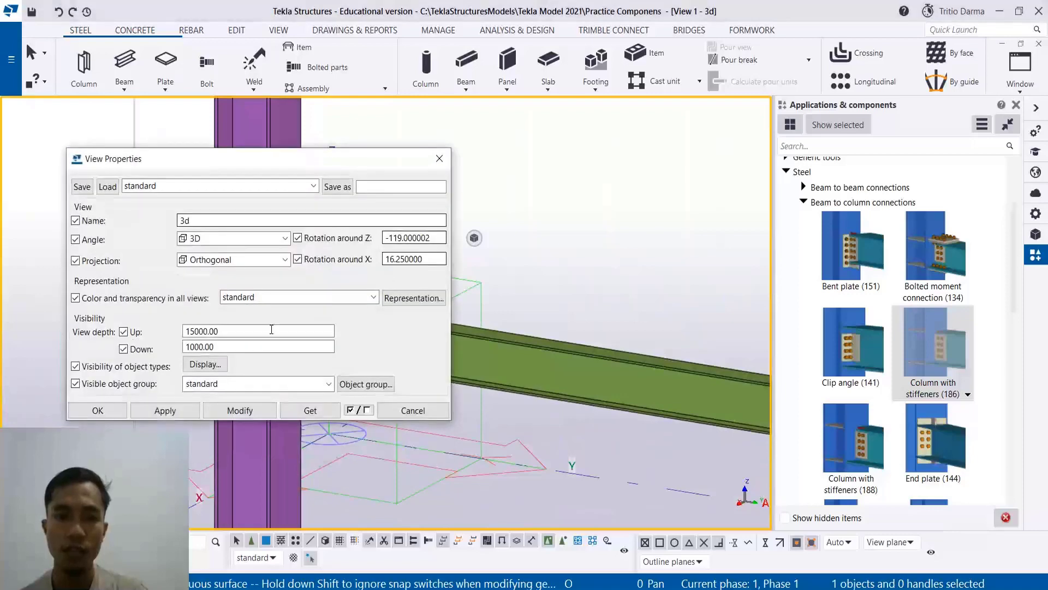
left_click(199, 364)
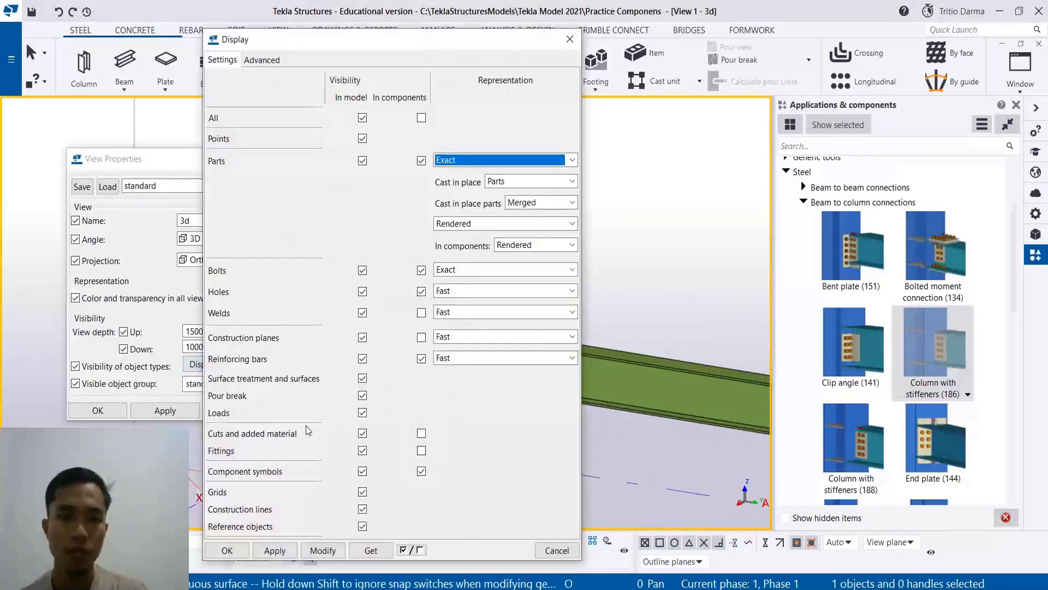
left_click(362, 472)
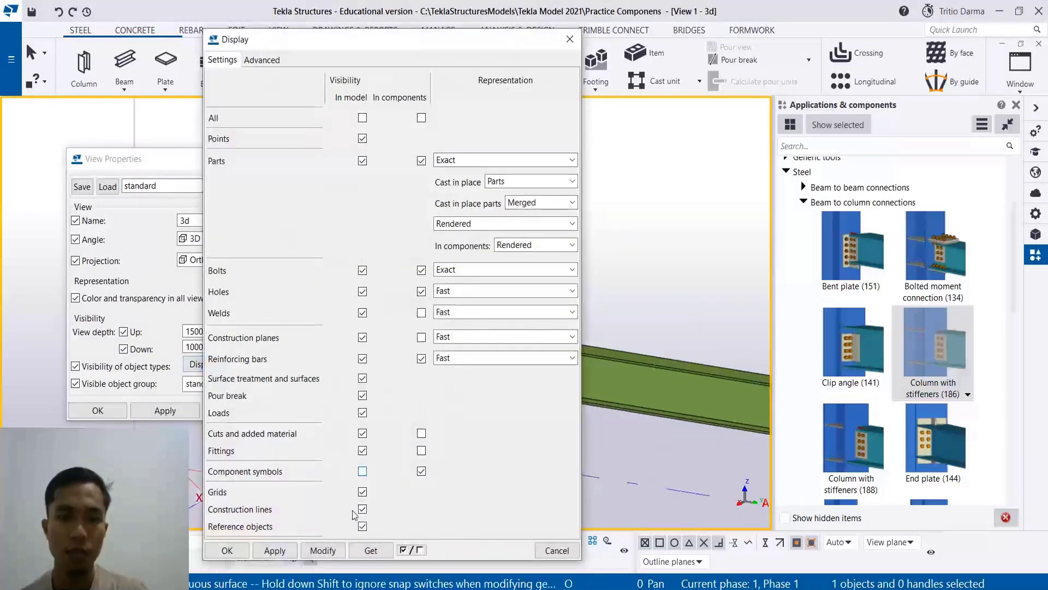
left_click(324, 551)
left_click(227, 550)
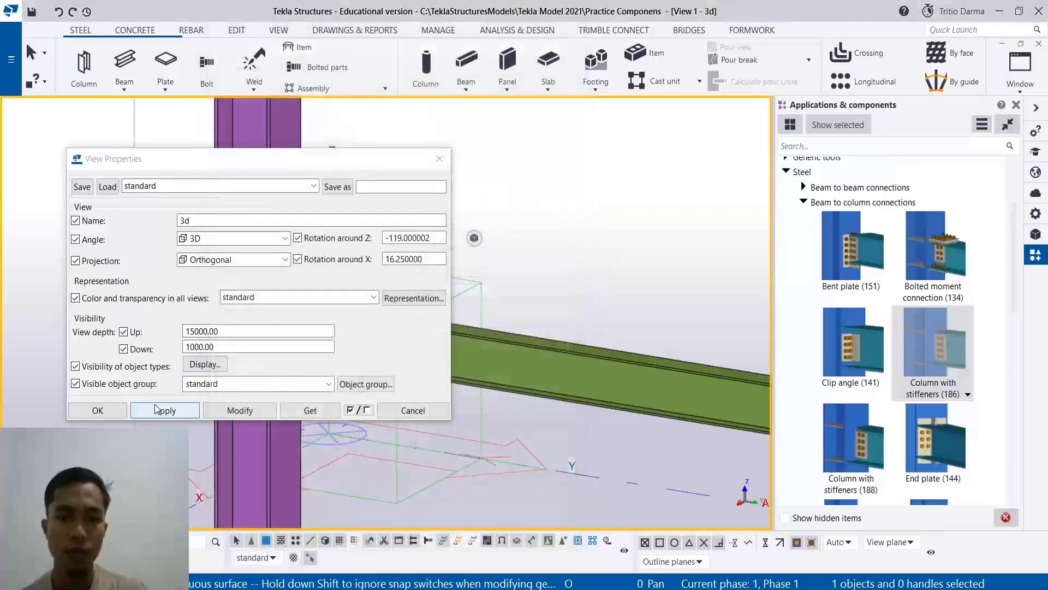
left_click(238, 411)
left_click(97, 410)
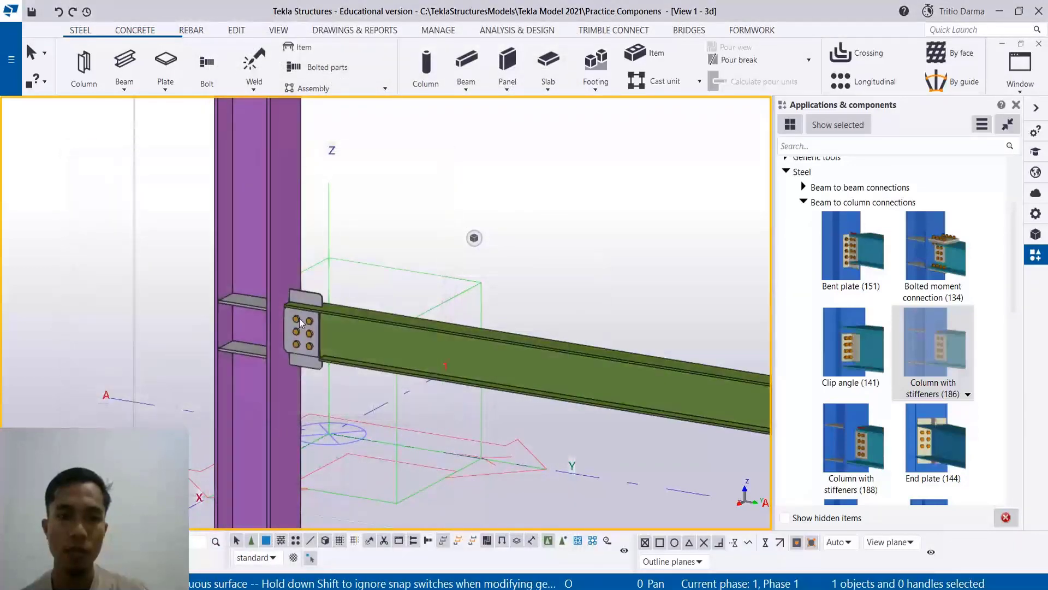
Step: Create assembly drawings of the column and beam with their connection, performing numbering for the modified objects
scroll(311, 317, "up", 3)
scroll(293, 378, "down", 5)
scroll(297, 374, "up", 3)
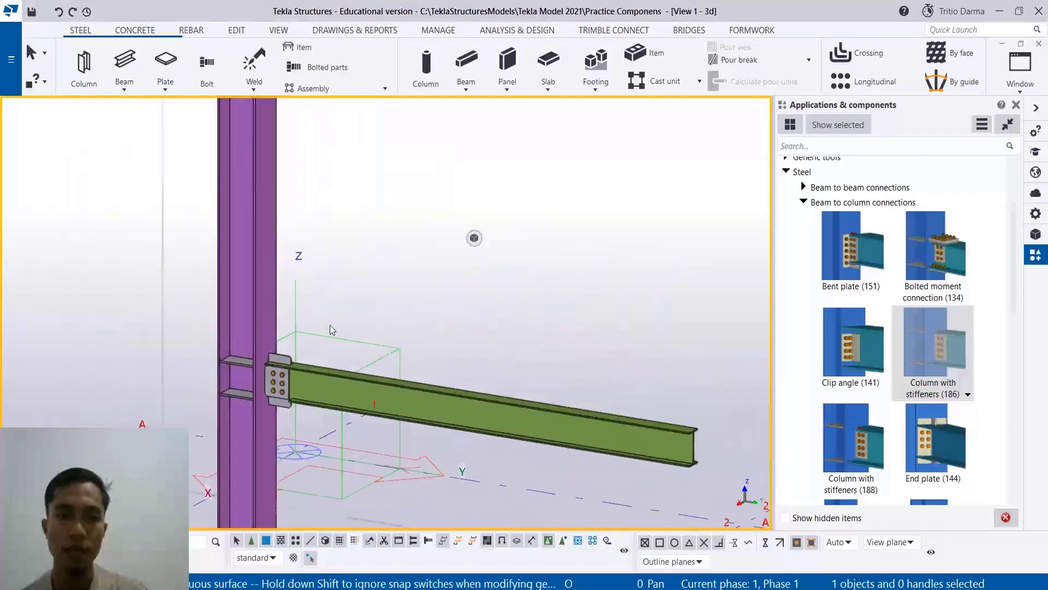
middle_click_drag(302, 371, 312, 278, "ctrl")
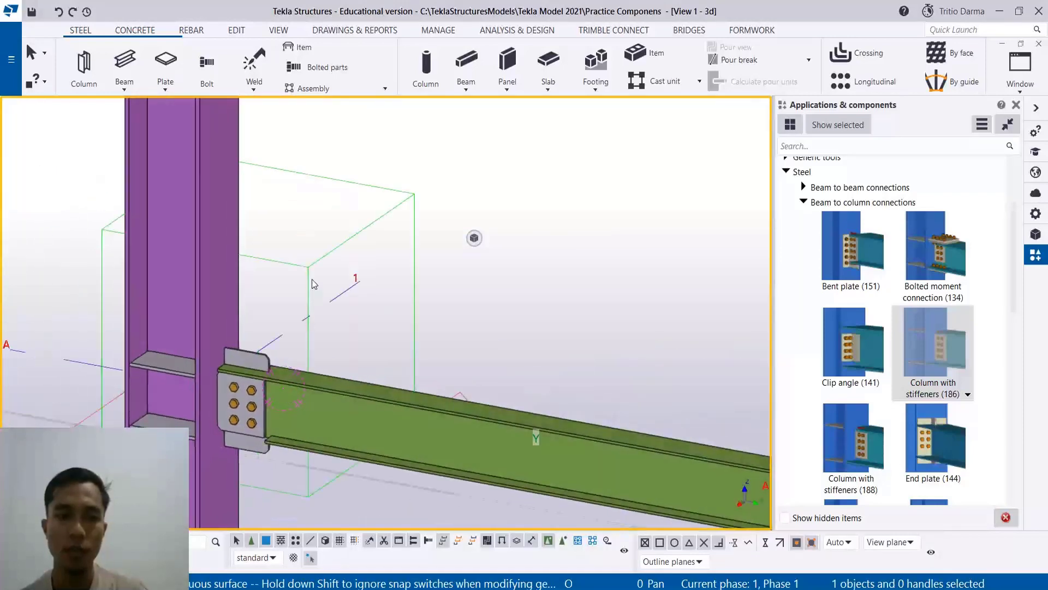
scroll(255, 346, "down", 6)
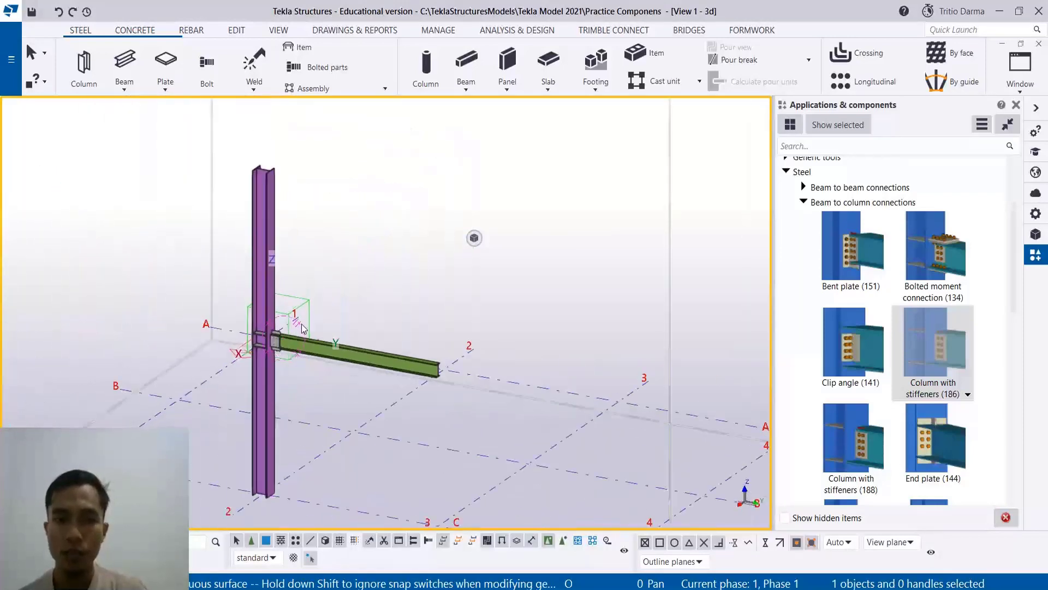
scroll(280, 356, "up", 4)
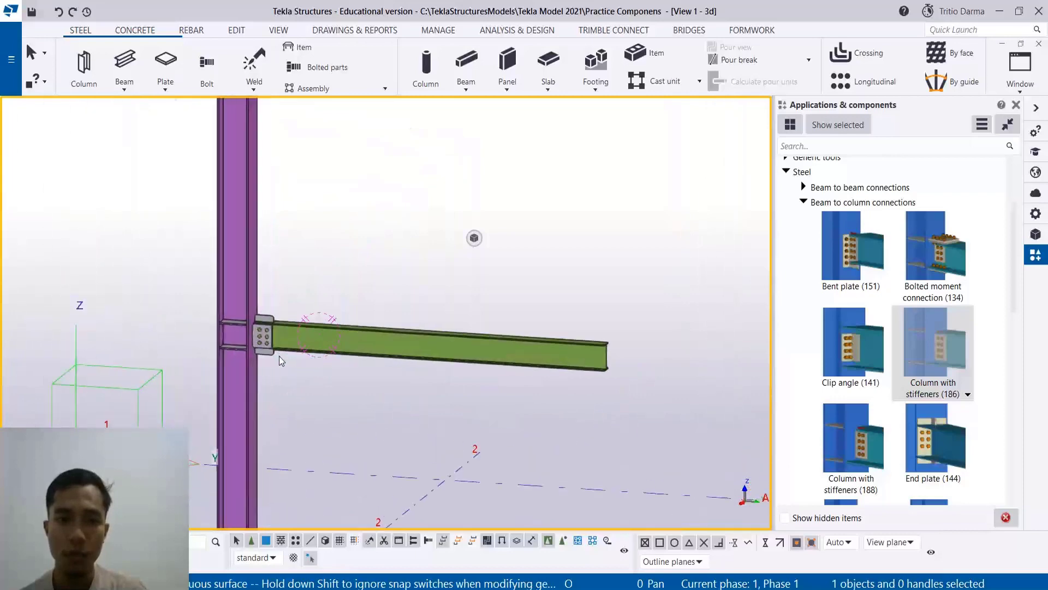
left_click_drag(343, 379, 186, 283)
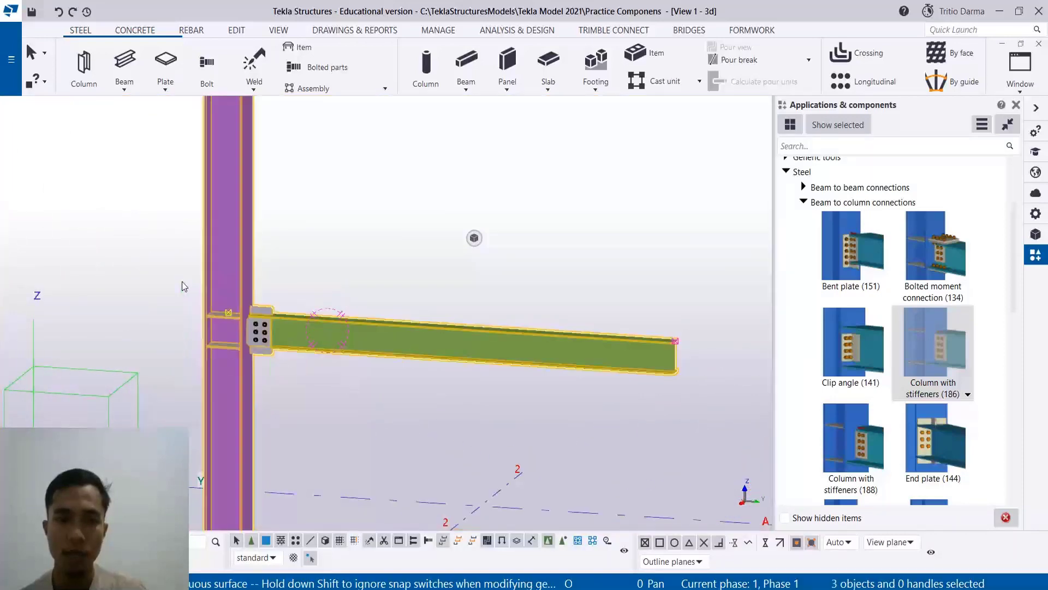
right_click(240, 350)
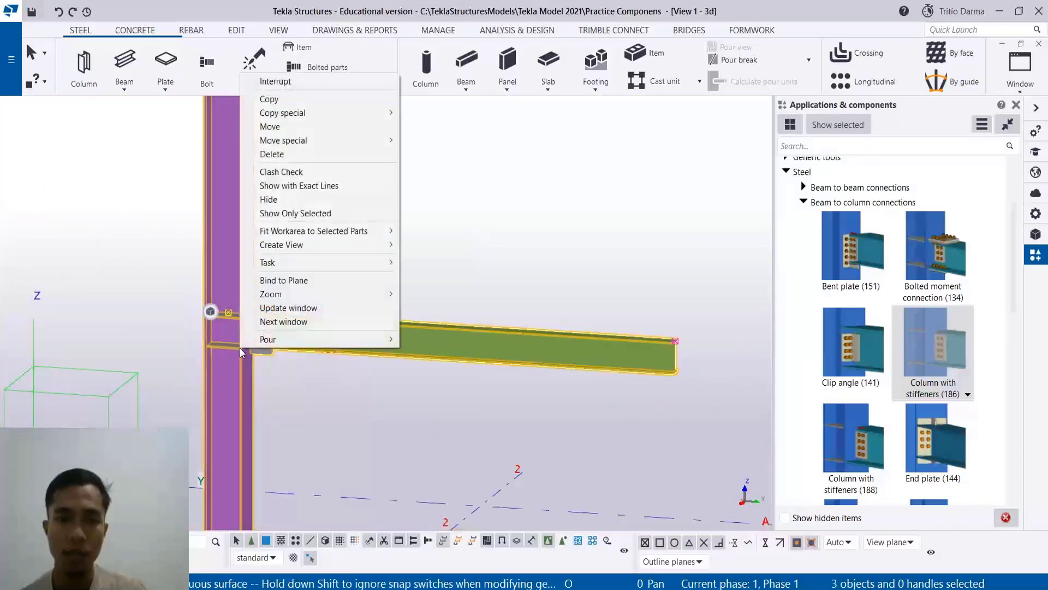
left_click(189, 40)
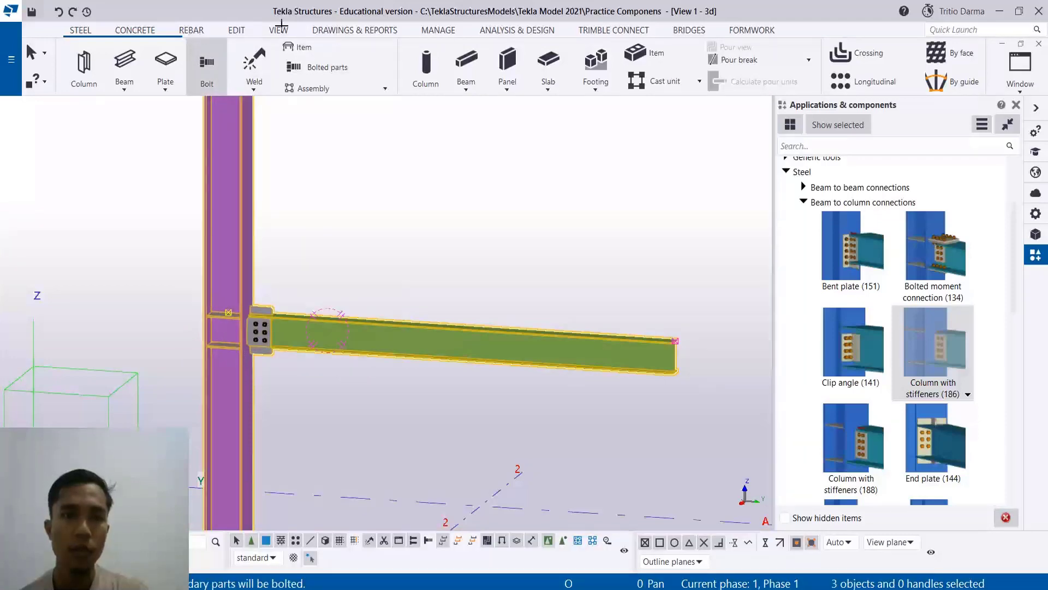
left_click(325, 31)
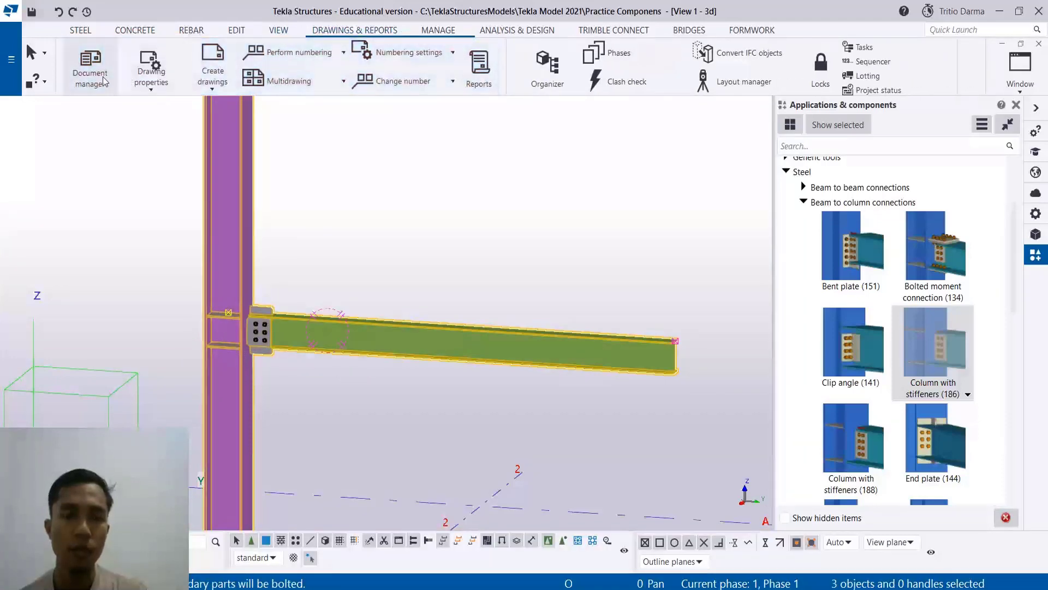
left_click(228, 76)
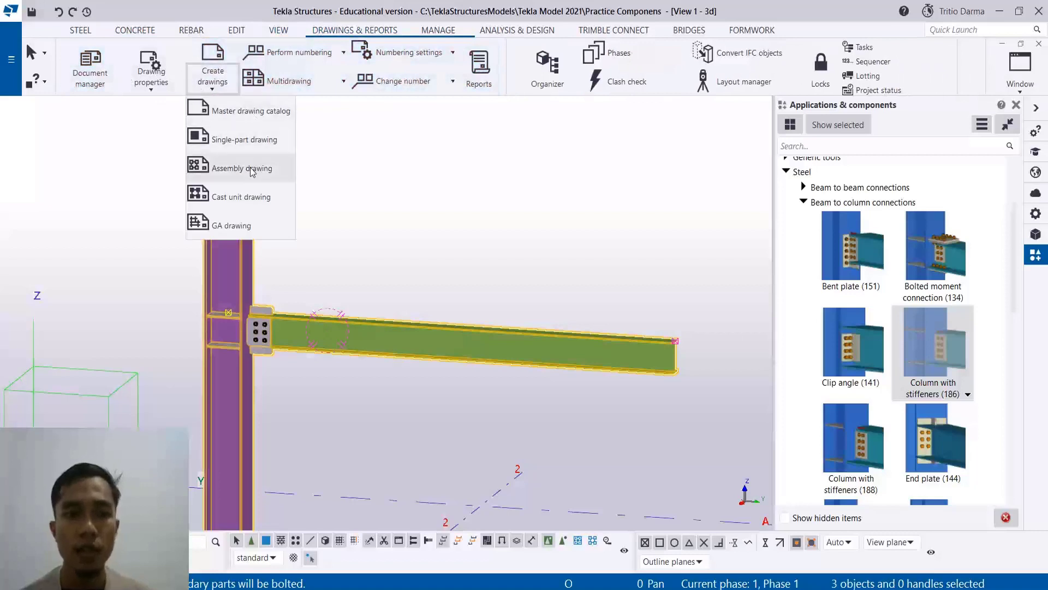
left_click(238, 179)
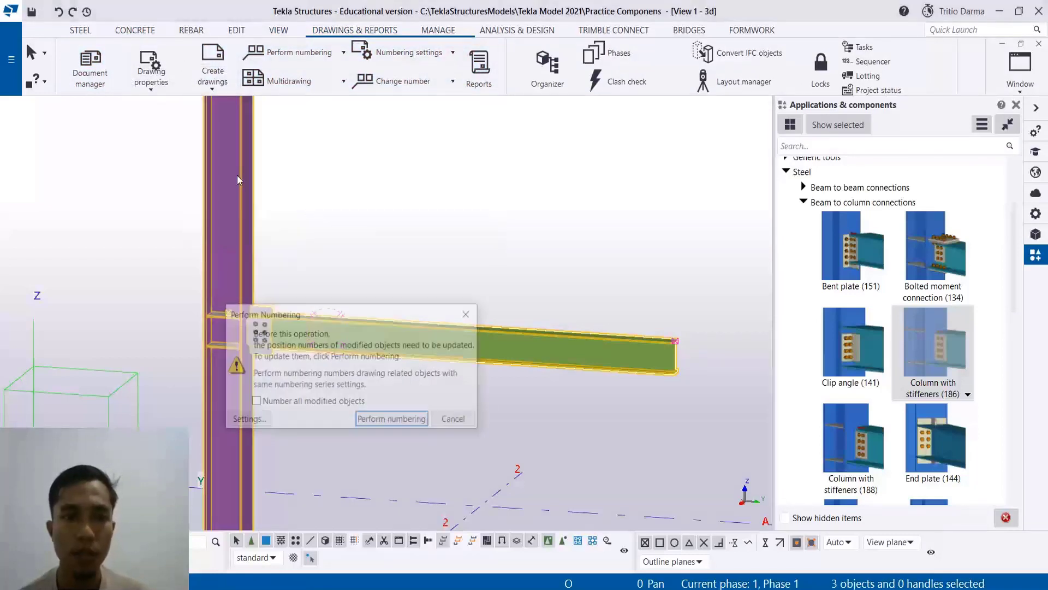
left_click(377, 420)
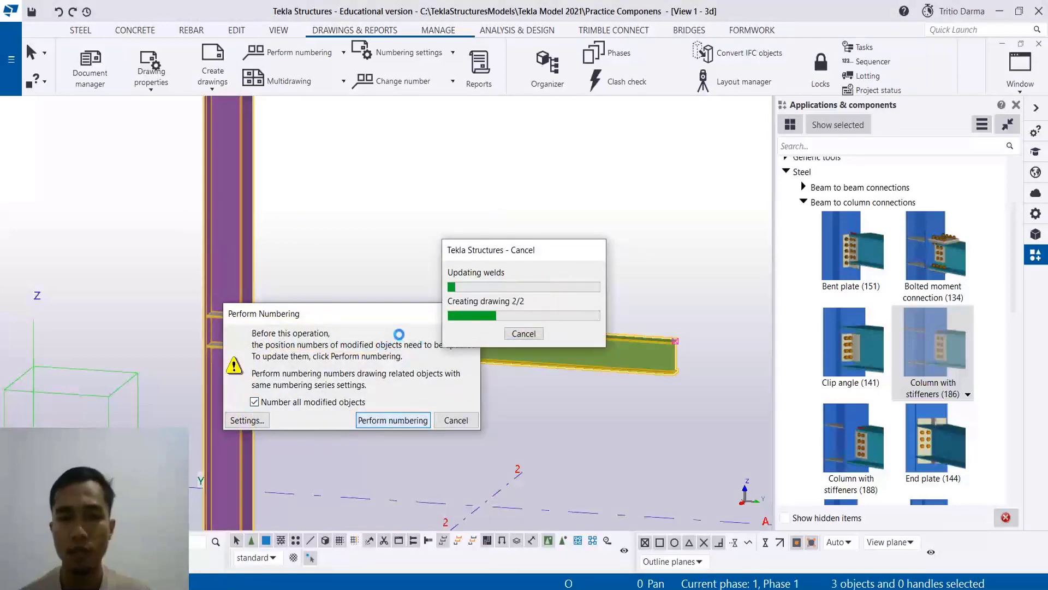
Step: Open the new assembly drawing C.1 of the column from the Document manager
left_click(89, 64)
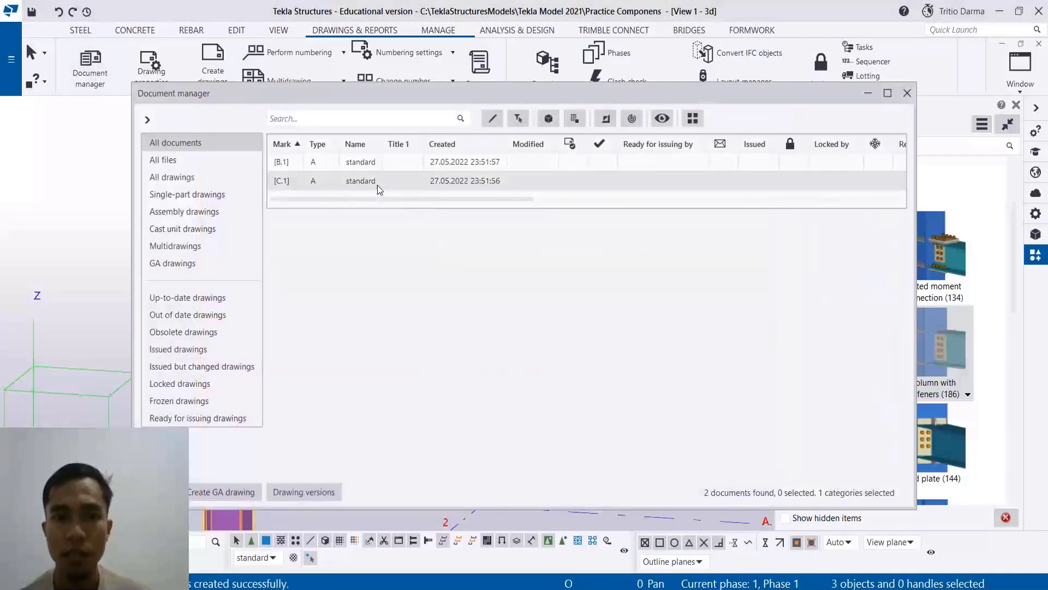
left_click(352, 182)
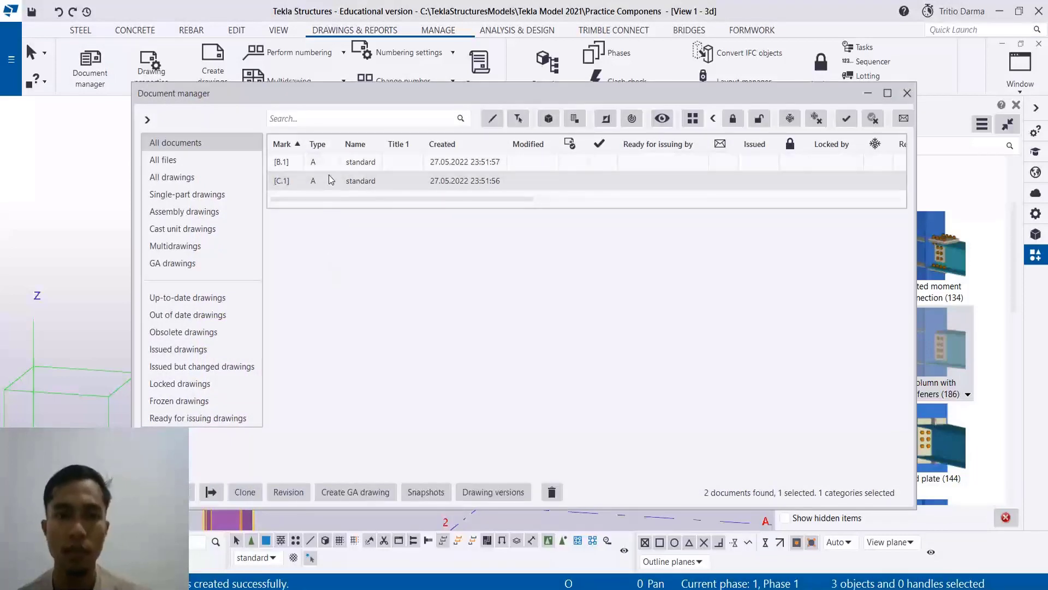
left_click(355, 164, "ctrl")
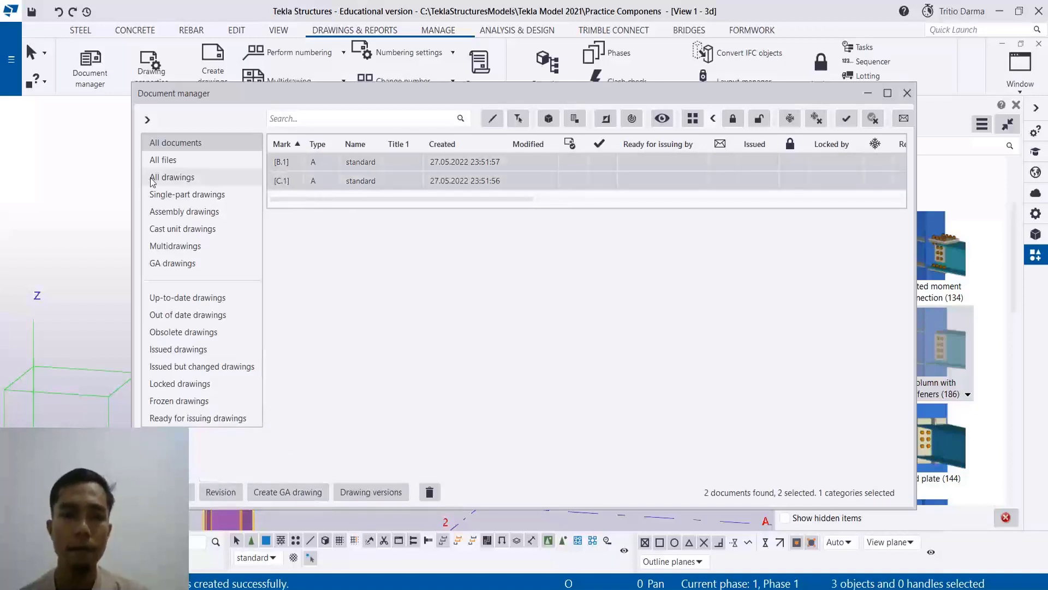
mouse_move(187, 100)
left_mouse_down()
mouse_move(348, 84)
mouse_move(173, 110)
mouse_move(183, 111)
left_mouse_up()
left_click(313, 192)
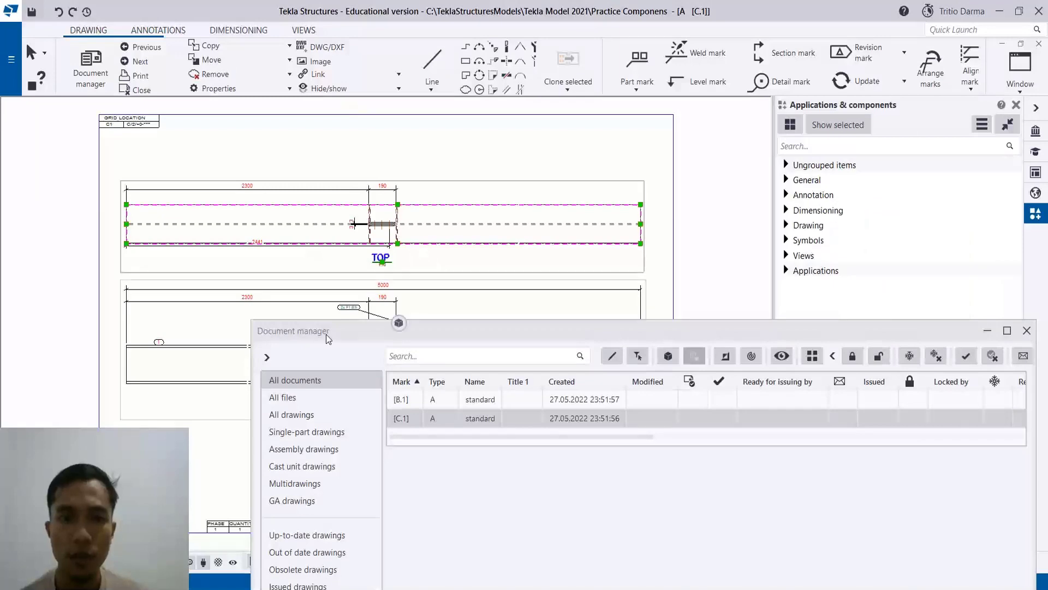
Step: Open the beam's assembly drawing B.1 from the Document manager and close the manager
left_click_drag(326, 334, 315, 122)
double_click(389, 195)
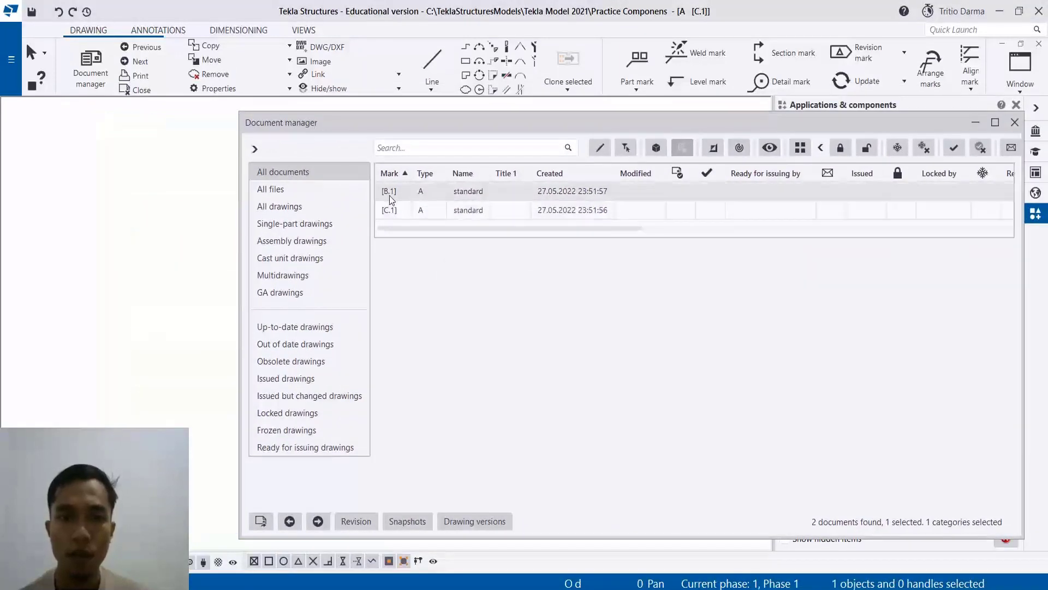
mouse_move(384, 123)
left_mouse_down()
mouse_move(519, 193)
mouse_move(337, 295)
left_mouse_up()
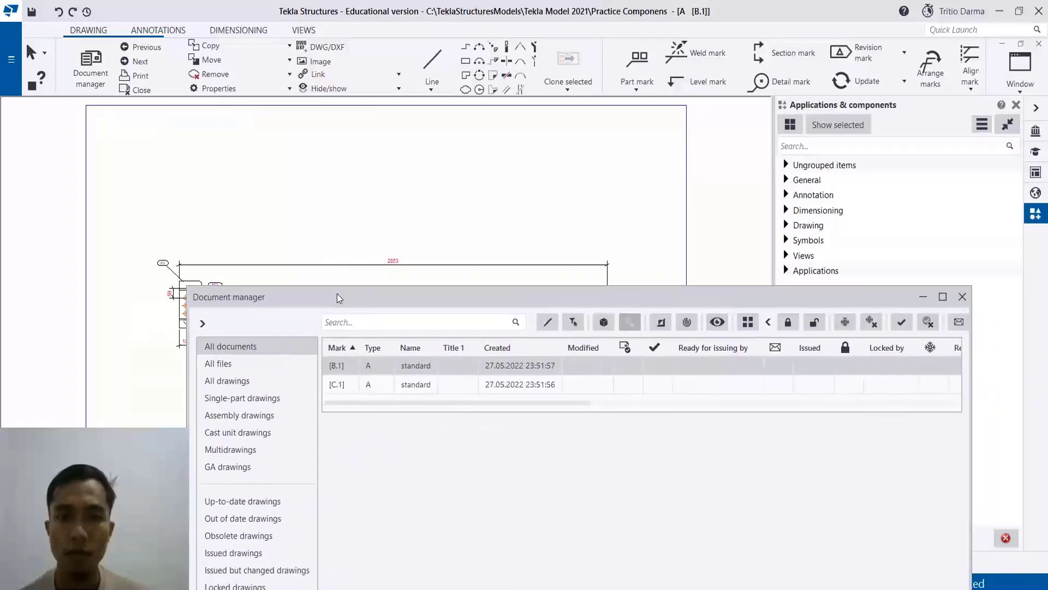
left_click(958, 295)
Step: Create single-part views of the upper F3 haunch plate in the beam's assembly drawing and check them
scroll(181, 304, "up", 3)
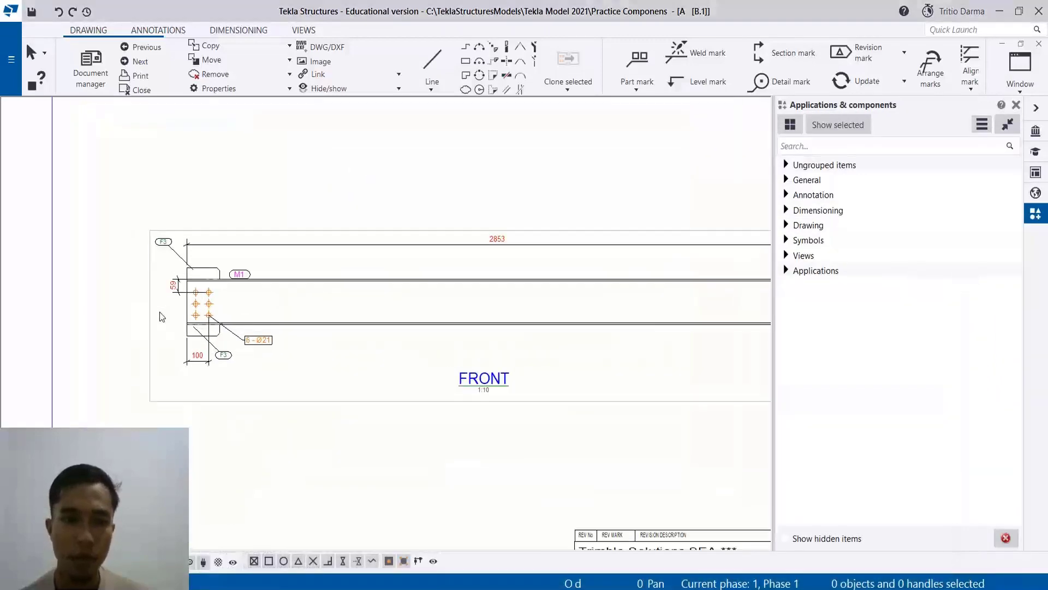
left_click(209, 257)
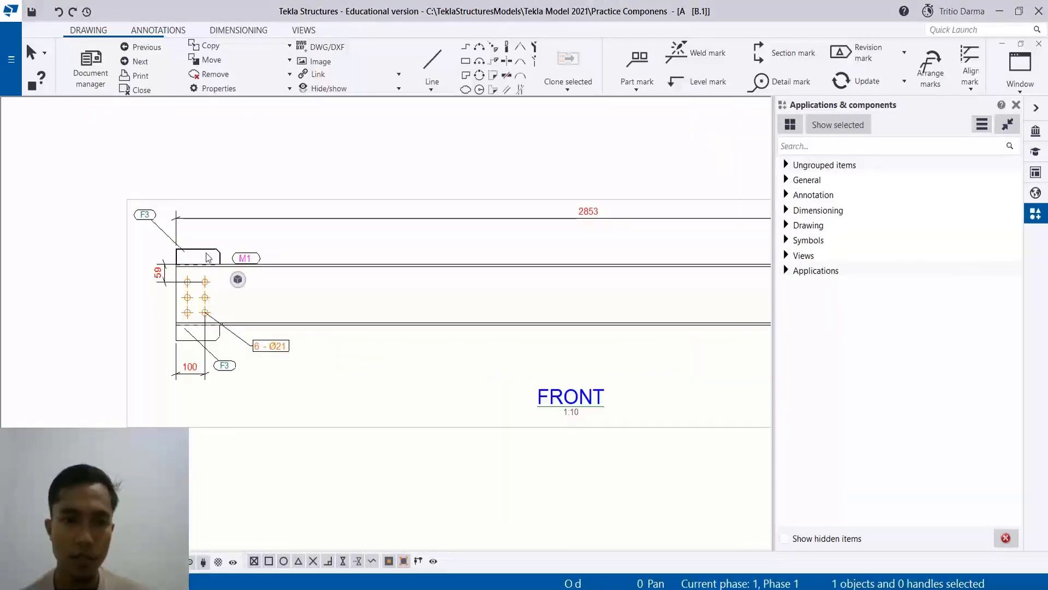
left_click(199, 304)
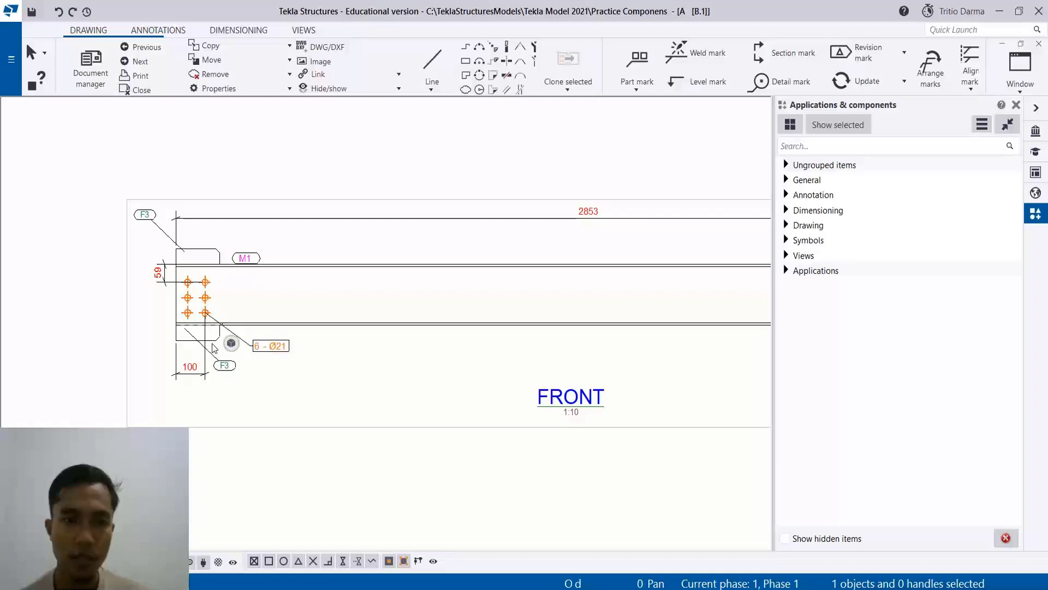
right_click(201, 297)
left_click(211, 258)
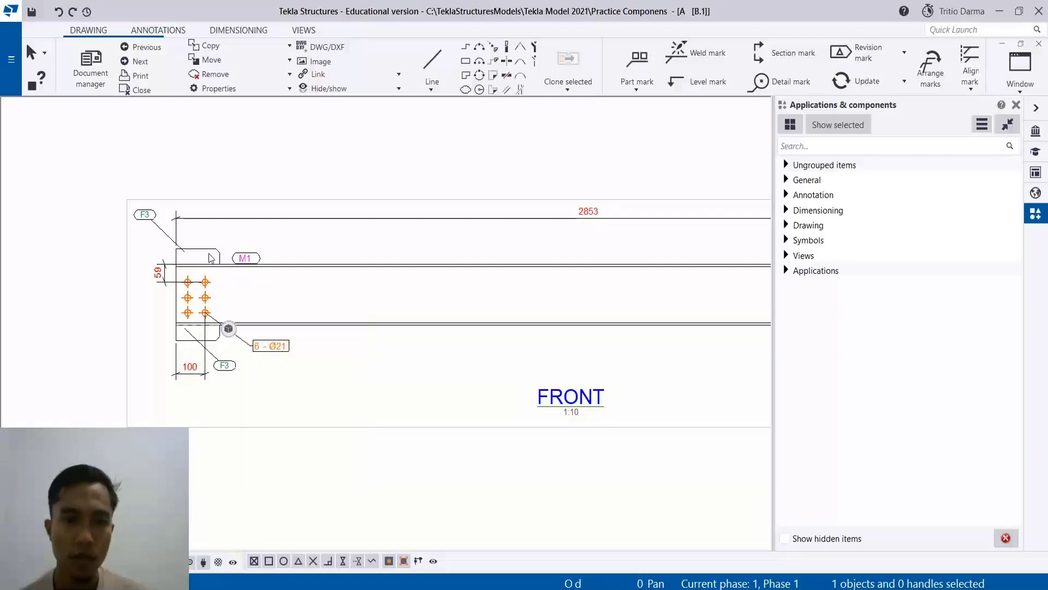
right_click(212, 258)
left_click(264, 371)
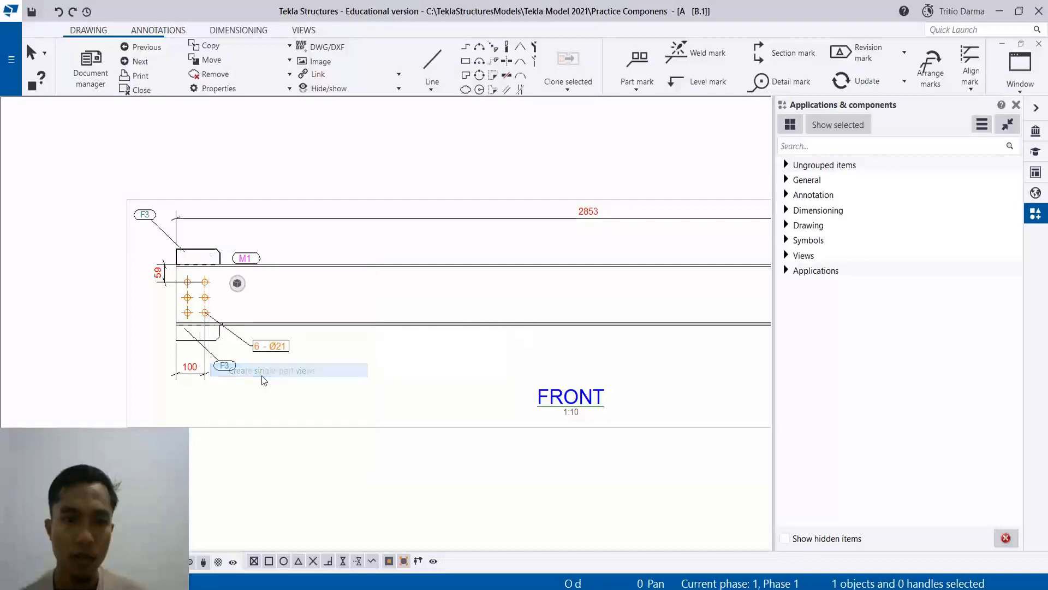
scroll(224, 335, "down", 8)
scroll(420, 202, "up", 7)
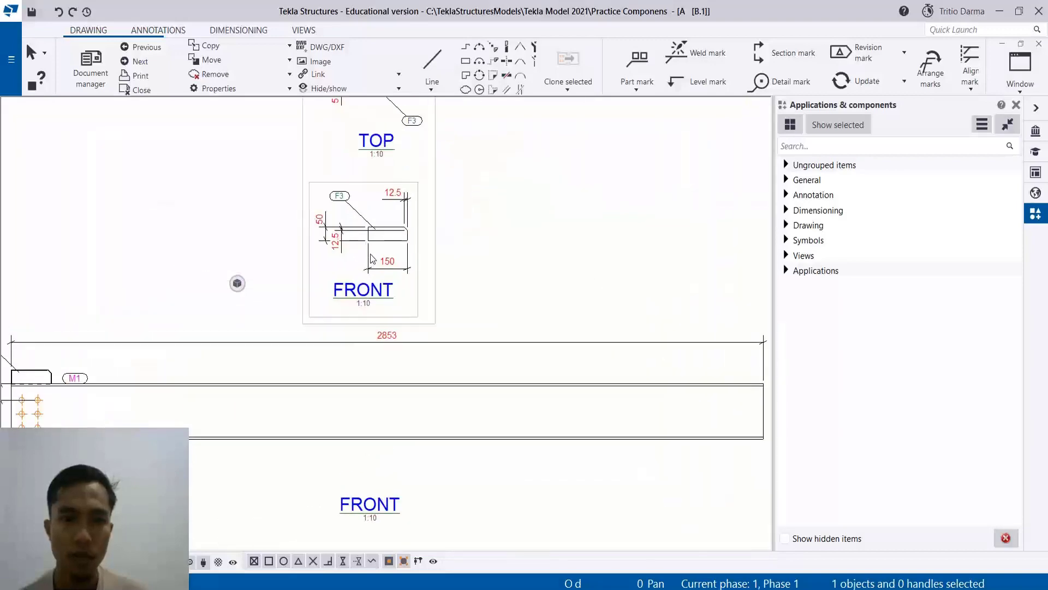
scroll(452, 234, "down", 6)
scroll(189, 376, "up", 8)
key("Escape")
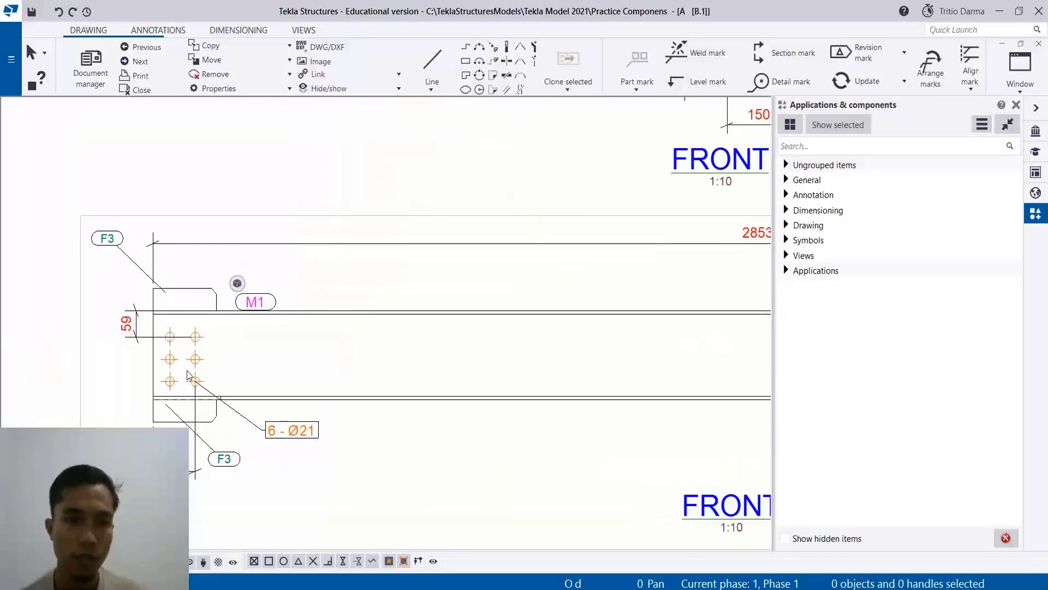
scroll(171, 334, "down", 6)
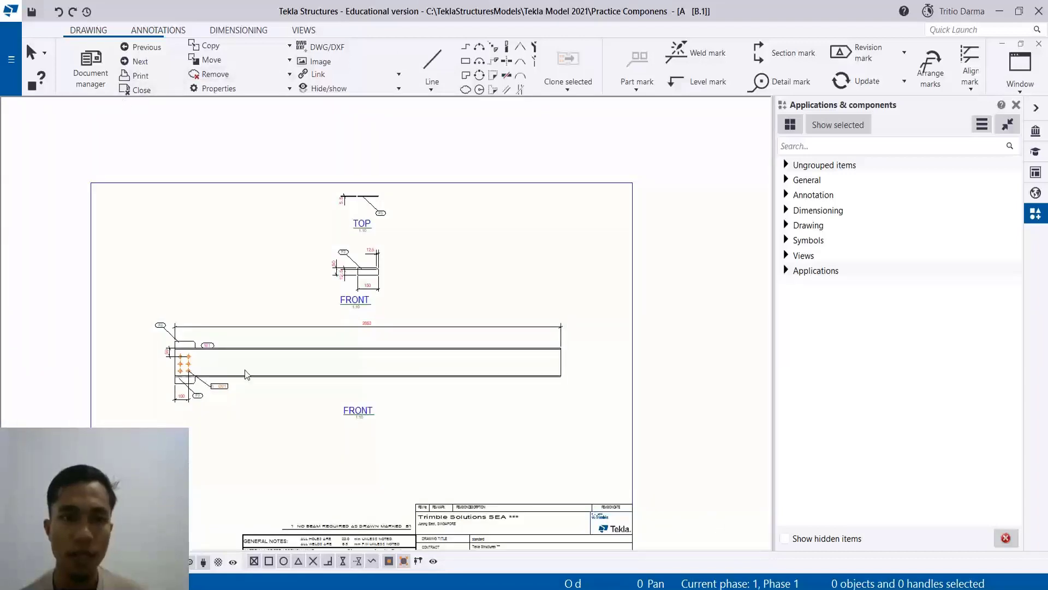
Step: Keep the changes to the beam drawing, open the column's assembly drawing C.1 maximized from the Document manager, and close the manager
scroll(180, 367, "up", 8)
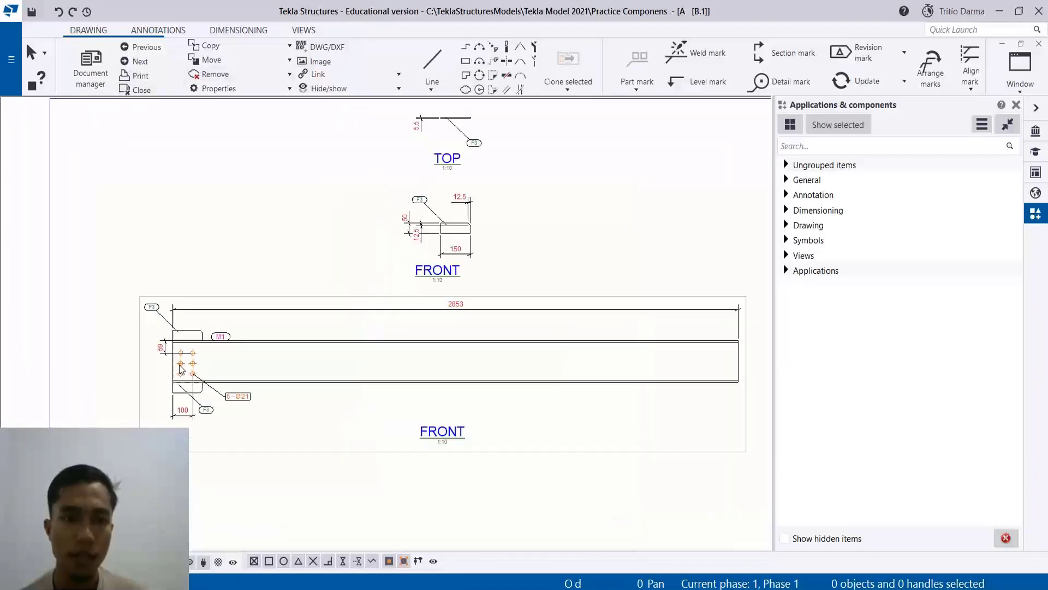
left_click(98, 79)
double_click(359, 384)
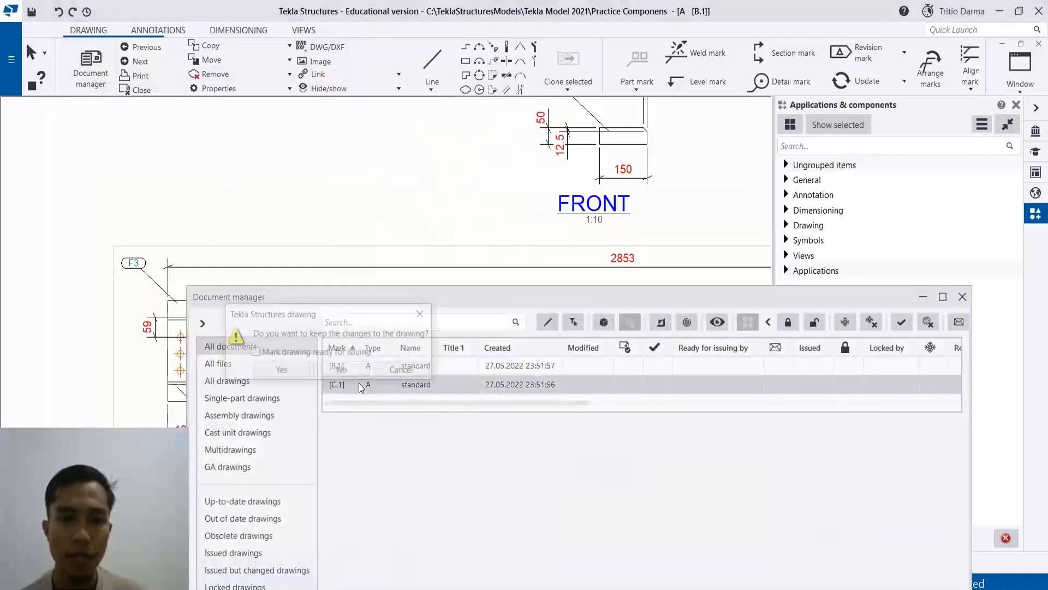
left_click(300, 368)
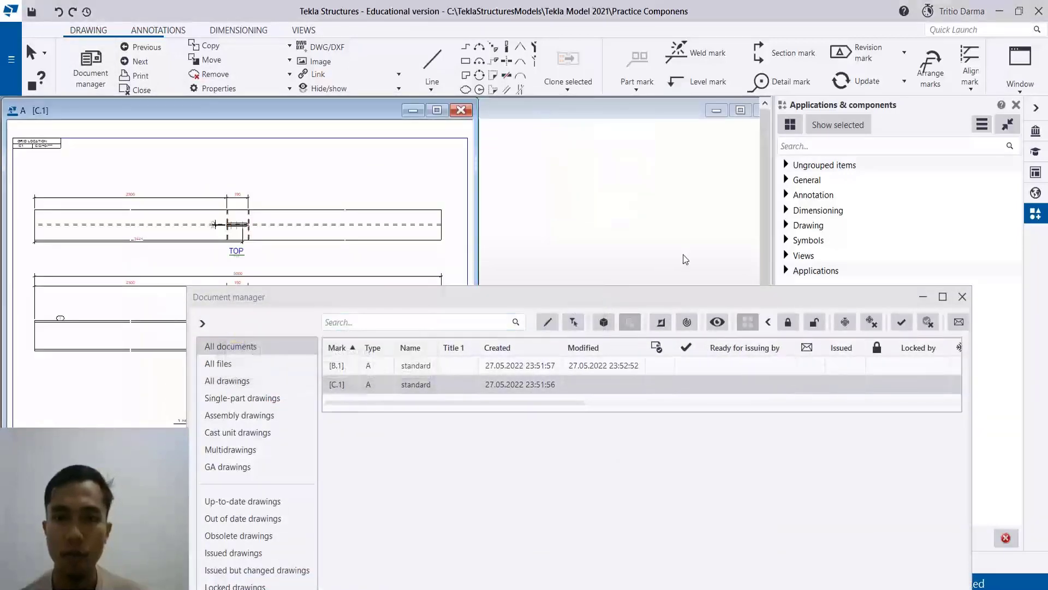
left_click(437, 110)
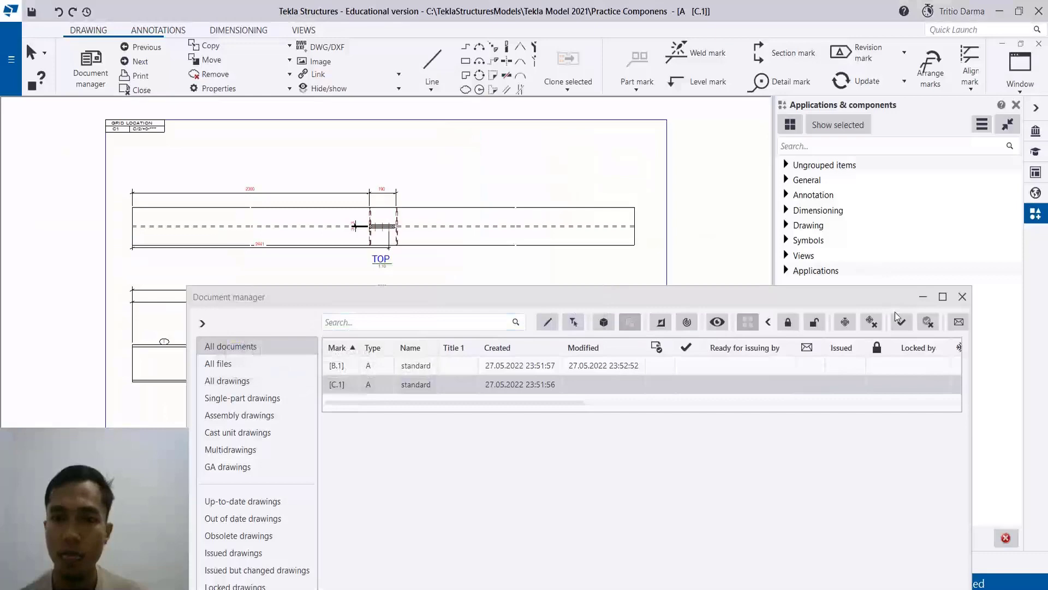
left_click(961, 296)
Step: Create single-part views of the bolted F1 plate from the front view of the column's assembly drawing
scroll(377, 306, "up", 3)
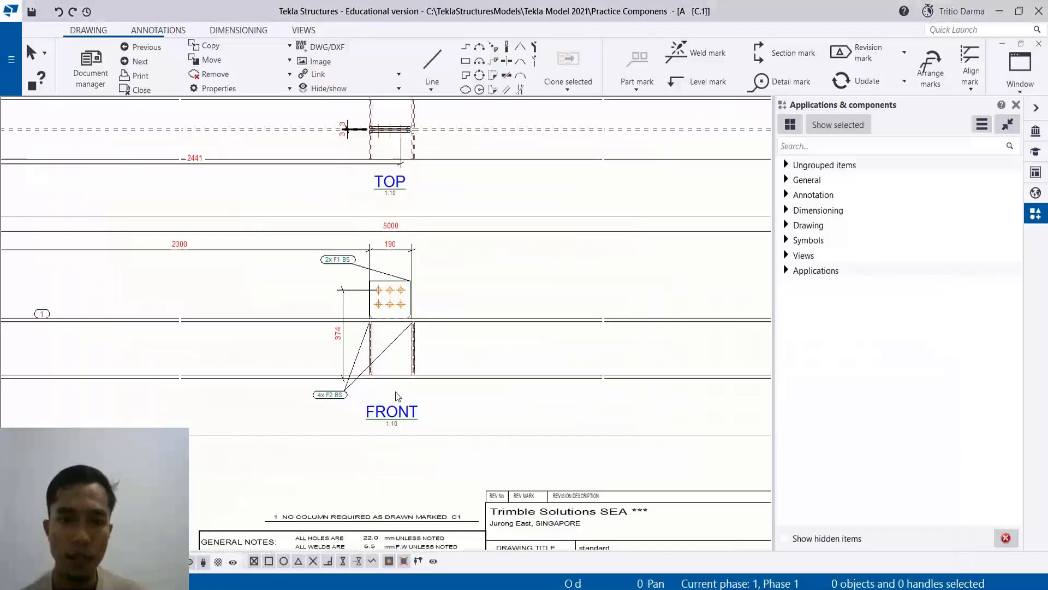
left_click(393, 297)
scroll(402, 317, "down", 3)
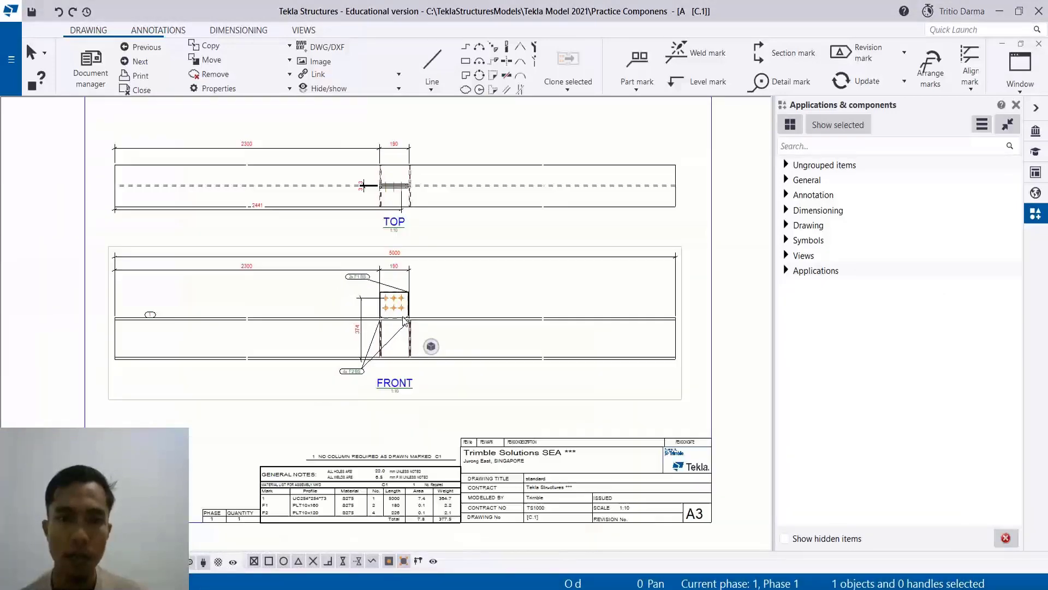
scroll(402, 322, "up", 3)
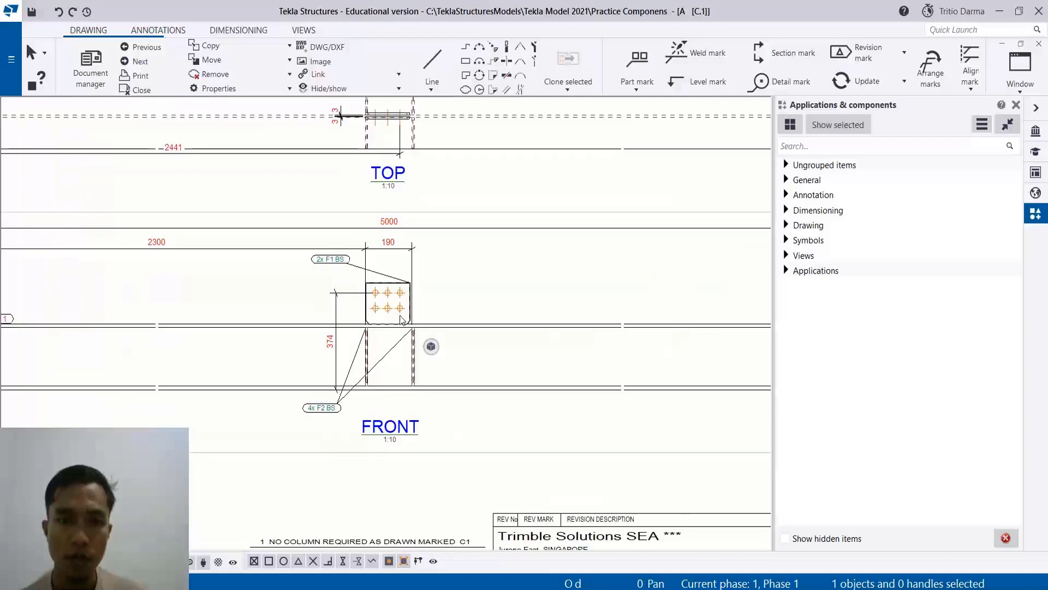
right_click(399, 321)
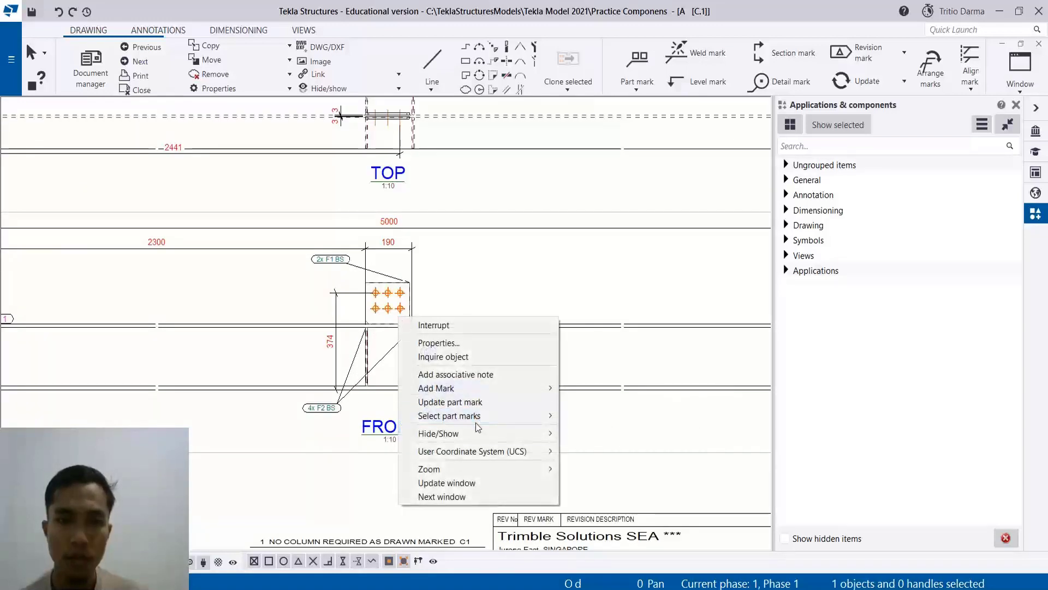
left_click(408, 289)
right_click(408, 288)
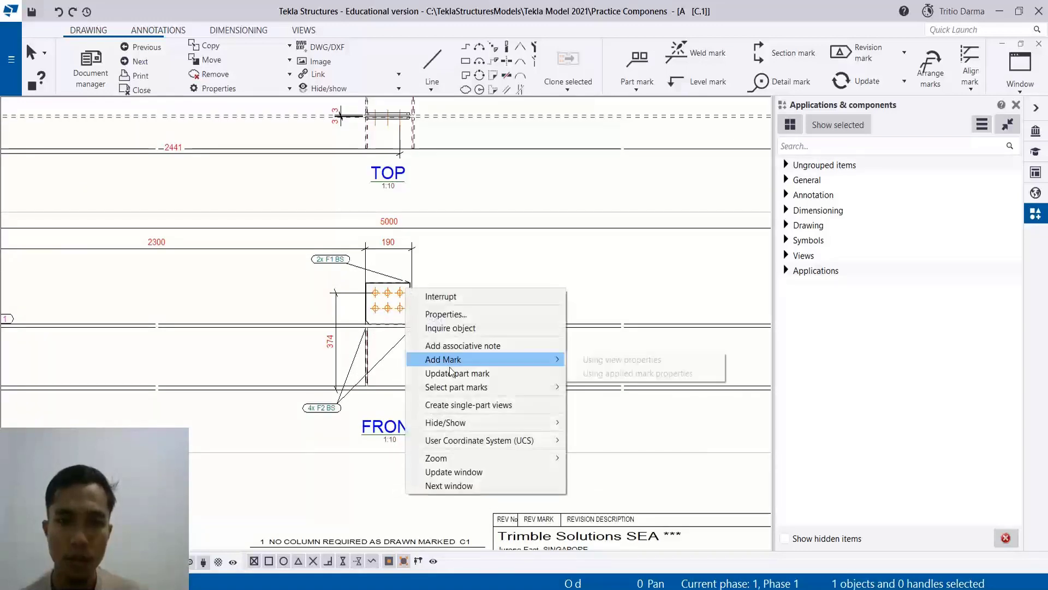
left_click(454, 408)
scroll(446, 392, "down", 3)
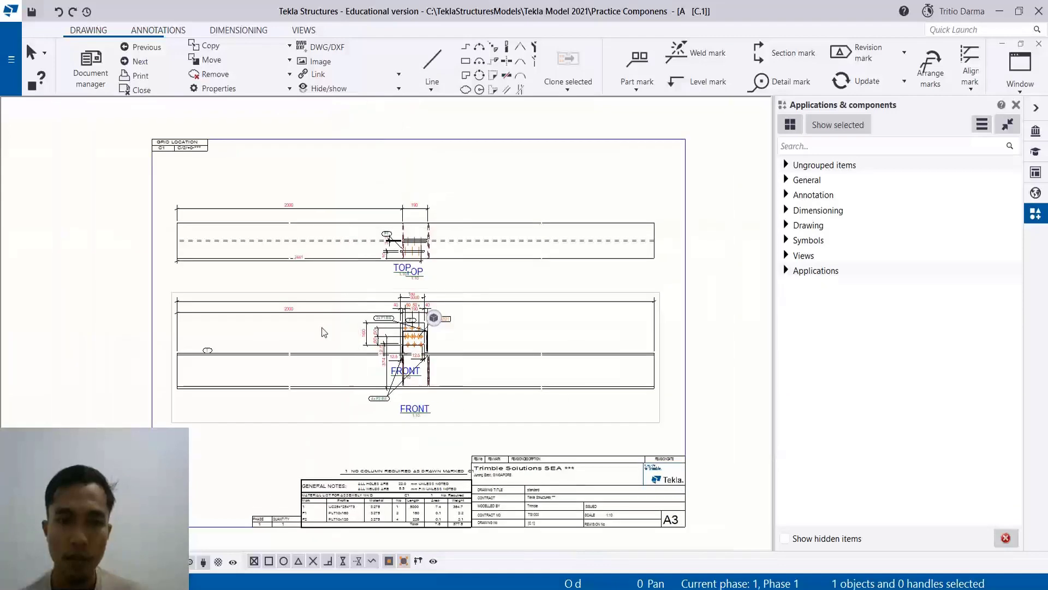
Step: Move the F1 plate's single-part front view to the free area above the column's top view, near the sheet's upper edge
left_click_drag(486, 257, 511, 214)
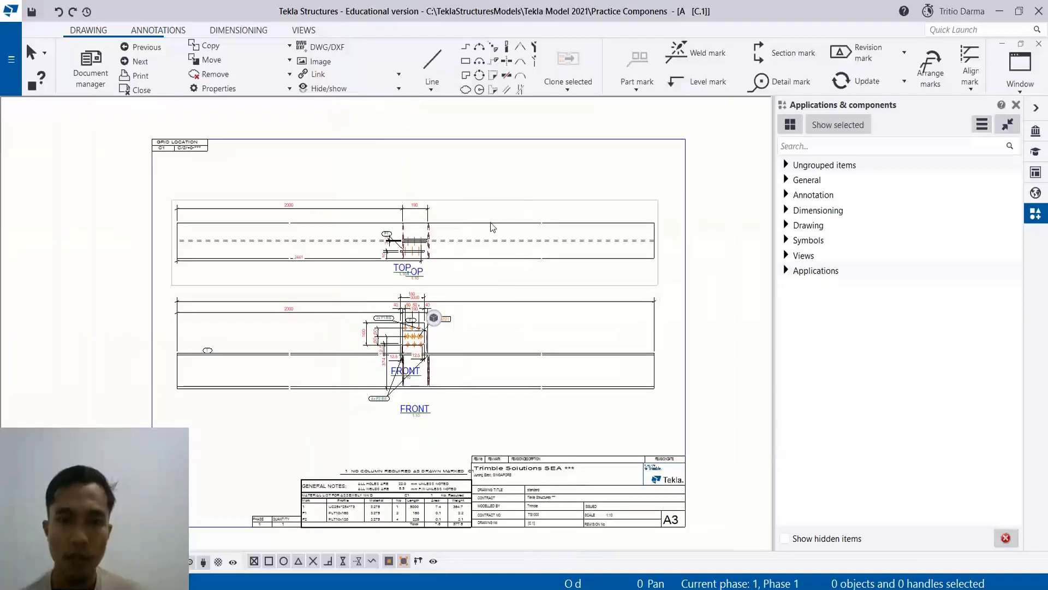
left_click(458, 291)
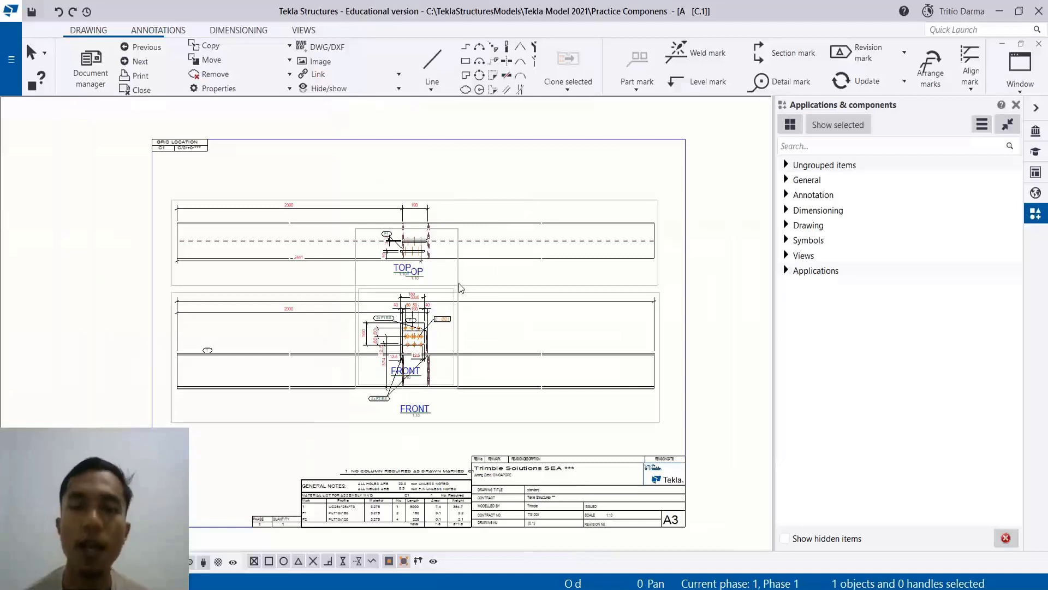
left_click(455, 284)
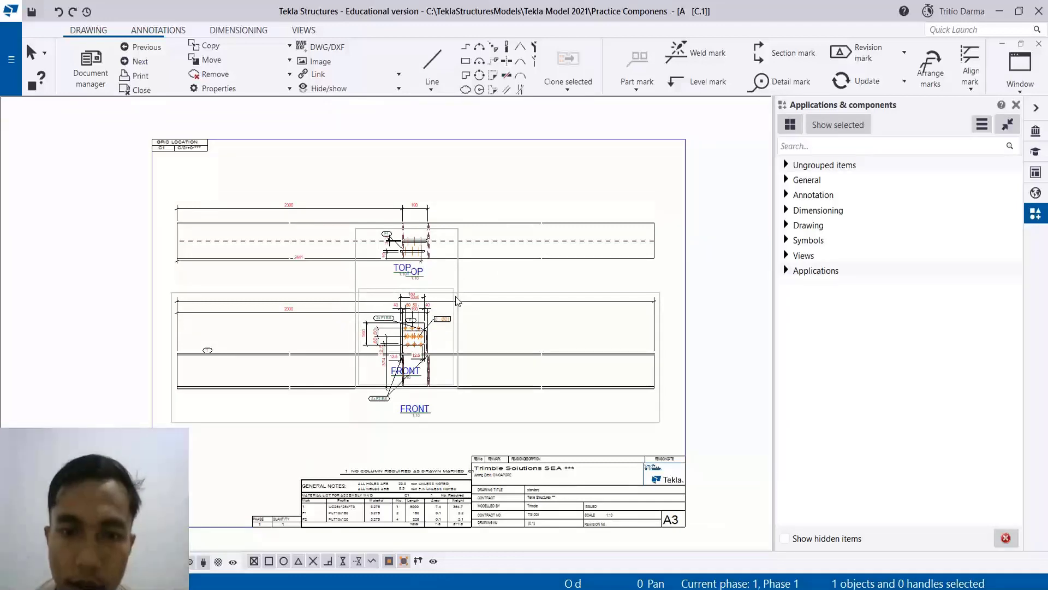
left_click_drag(454, 309, 574, 151)
scroll(522, 180, "up", 5)
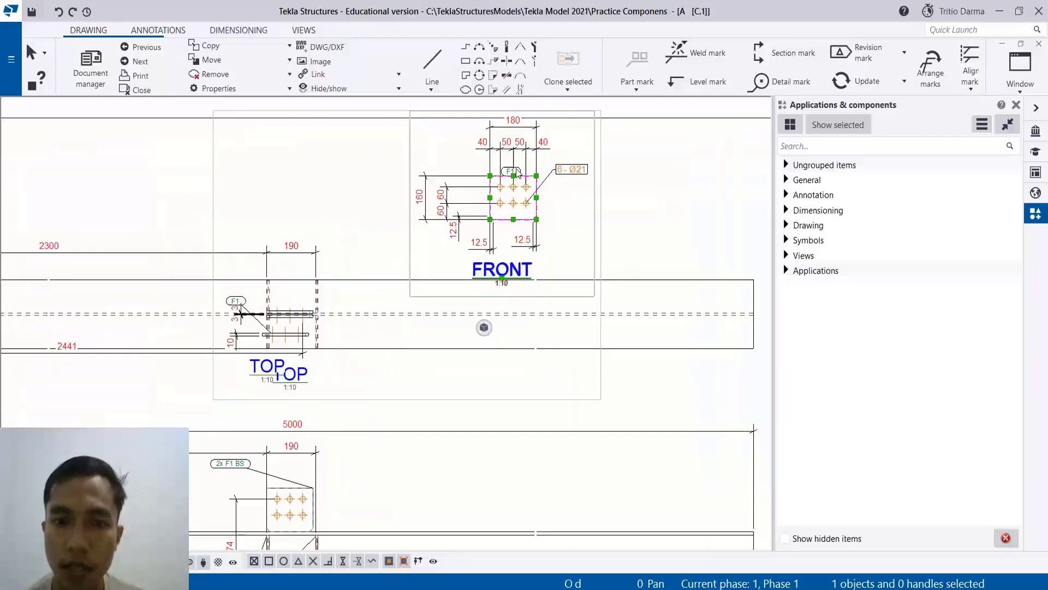
scroll(557, 267, "down", 5)
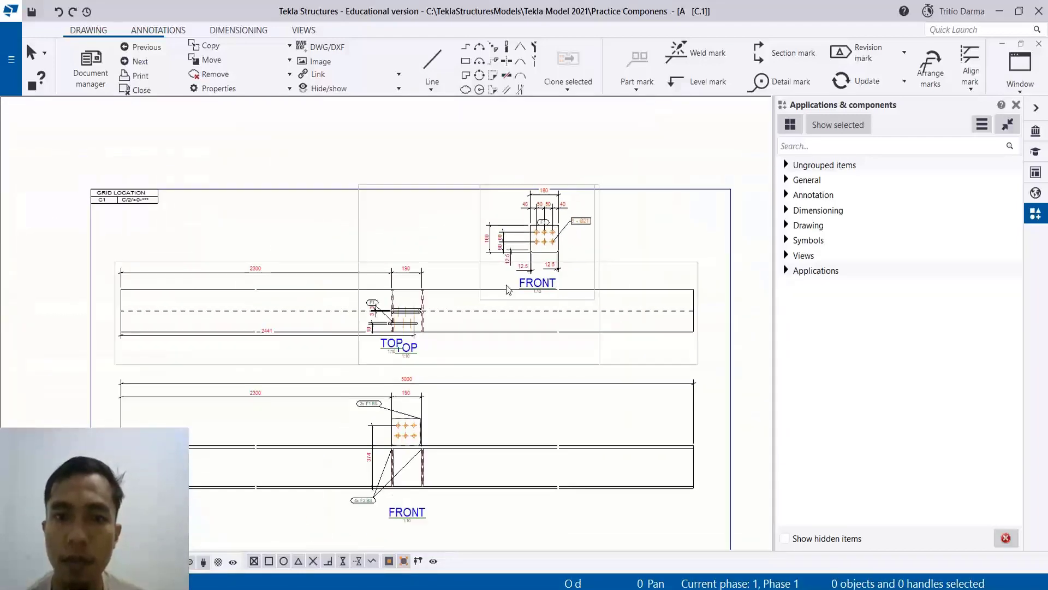
Step: Move the F1 plate's single-part top view above the column's top view, beside the plate's front view
left_click(422, 345)
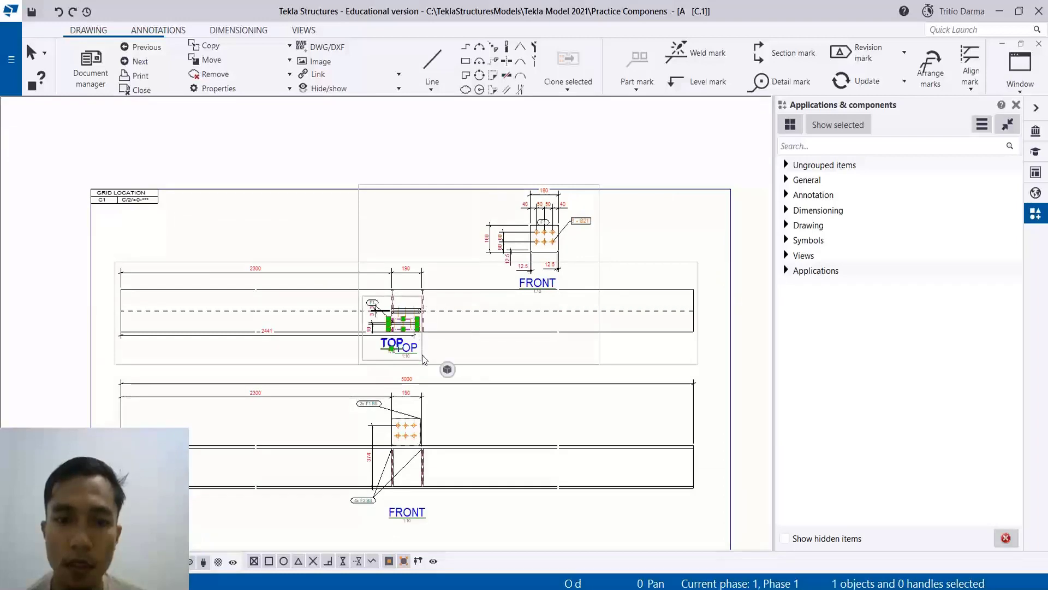
left_click_drag(422, 355, 430, 257)
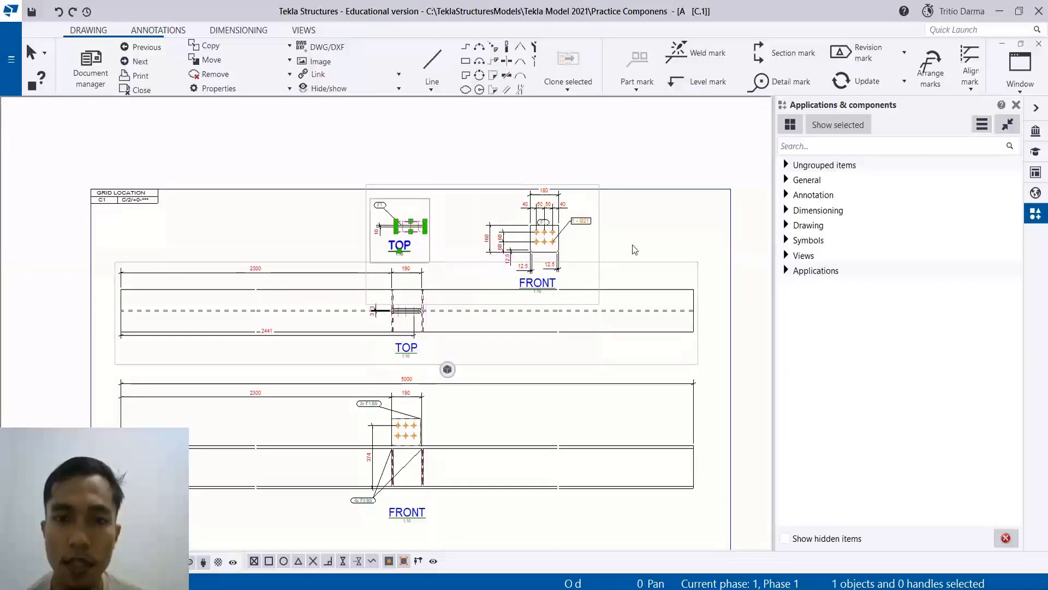
left_click(633, 244)
Step: Move the column's top view slightly down the sheet to separate it from the plate's single-part views
left_click(608, 293)
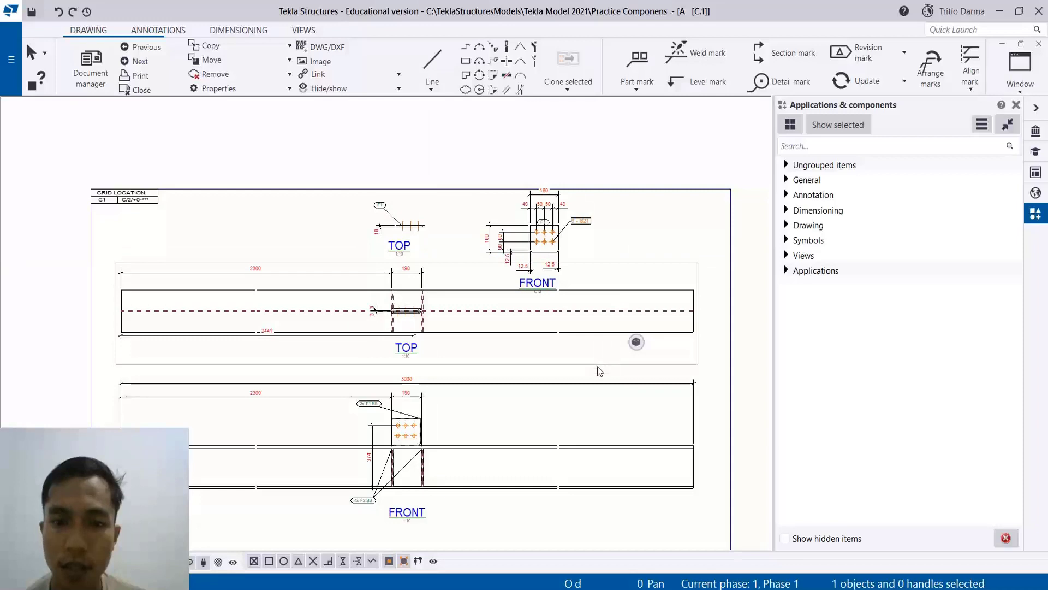
left_click(597, 382)
left_click(559, 332)
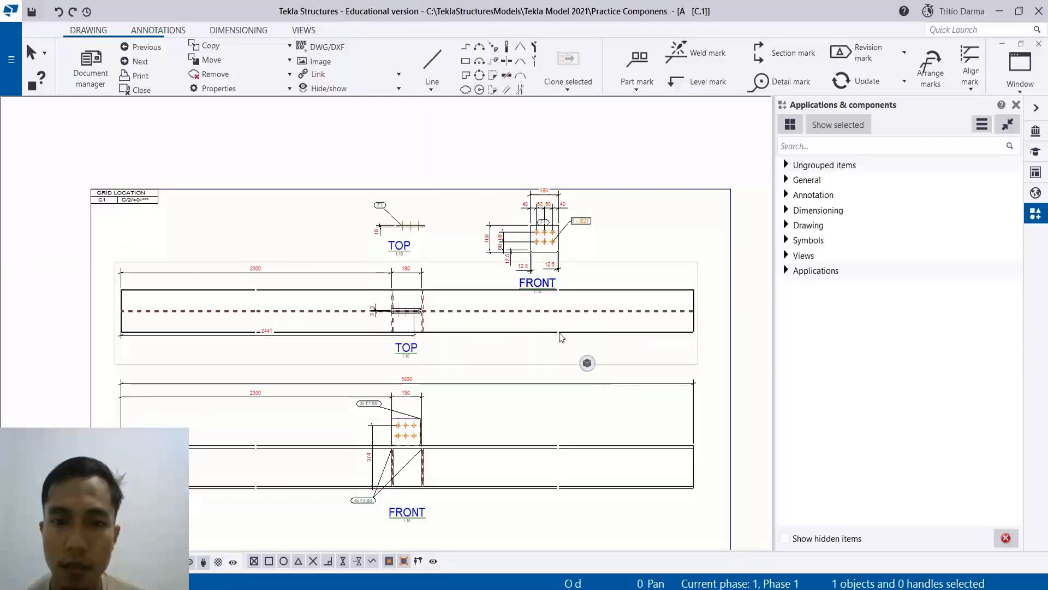
left_click(575, 354)
left_click(571, 333)
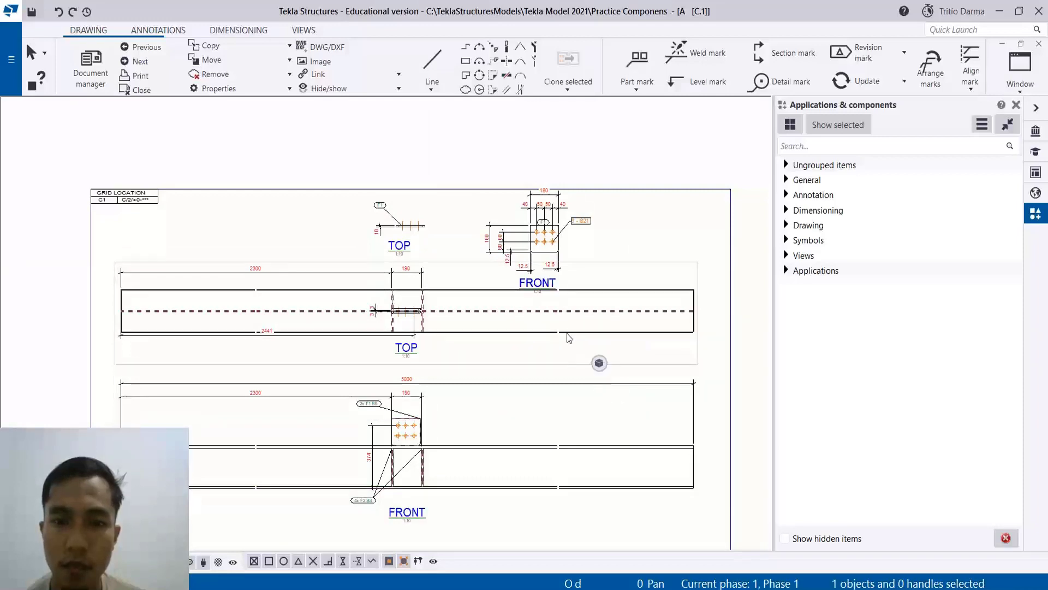
left_click(569, 359)
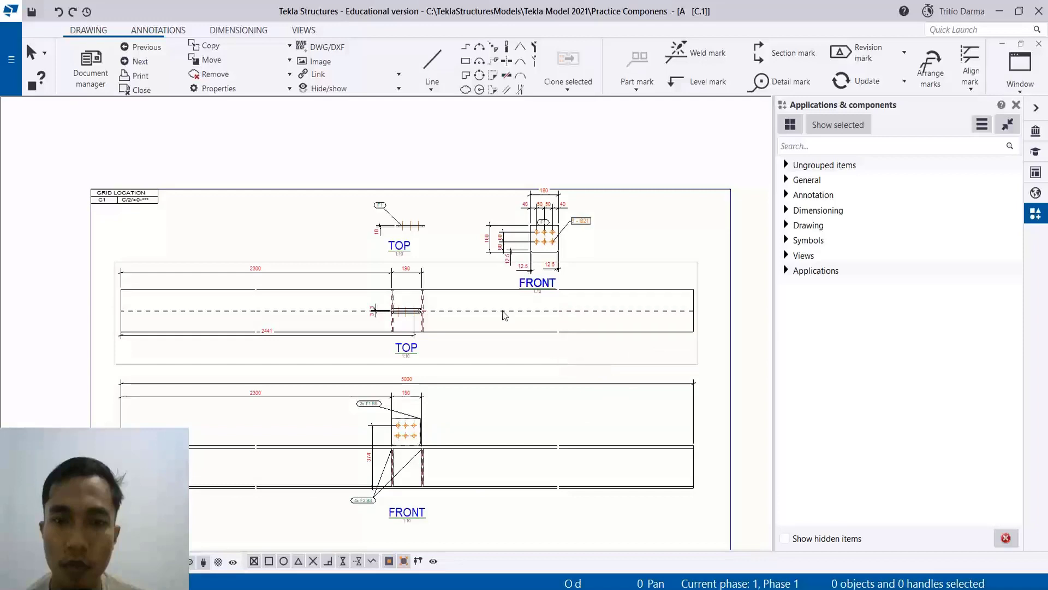
left_click(329, 280)
left_click(330, 262)
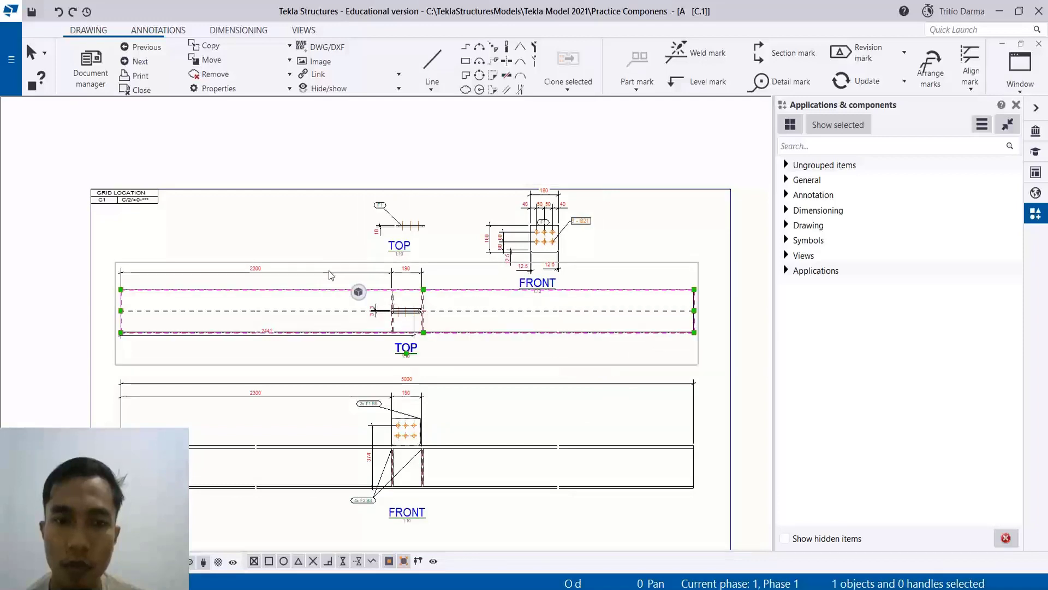
left_click_drag(329, 263, 330, 285)
scroll(429, 409, "down", 3)
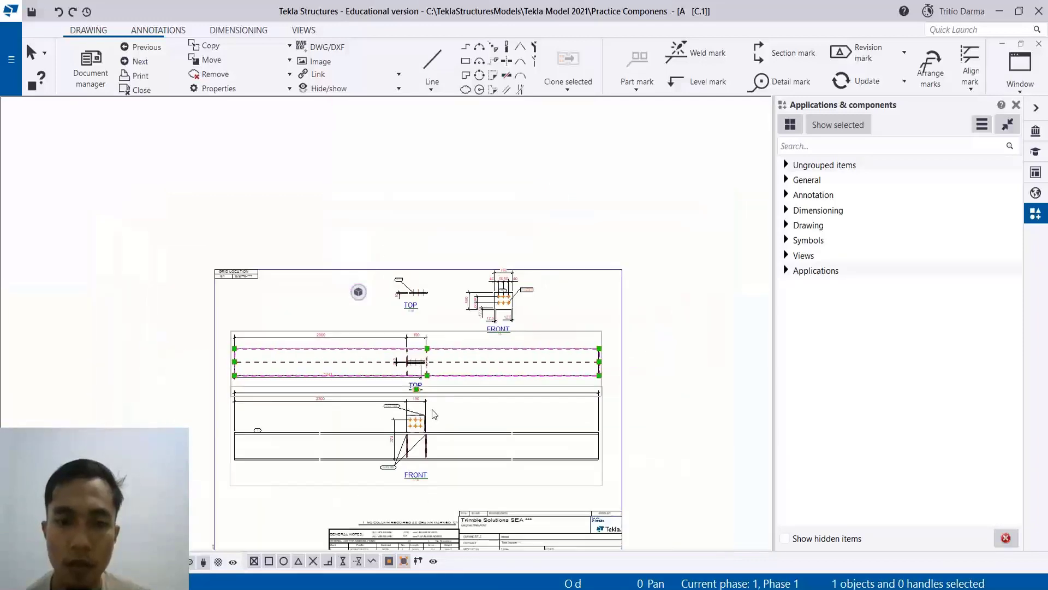
Step: Move the column's front view further down the sheet, clear of the column's top view and its label
scroll(447, 451, "up", 2)
left_click(451, 452)
left_click(453, 482)
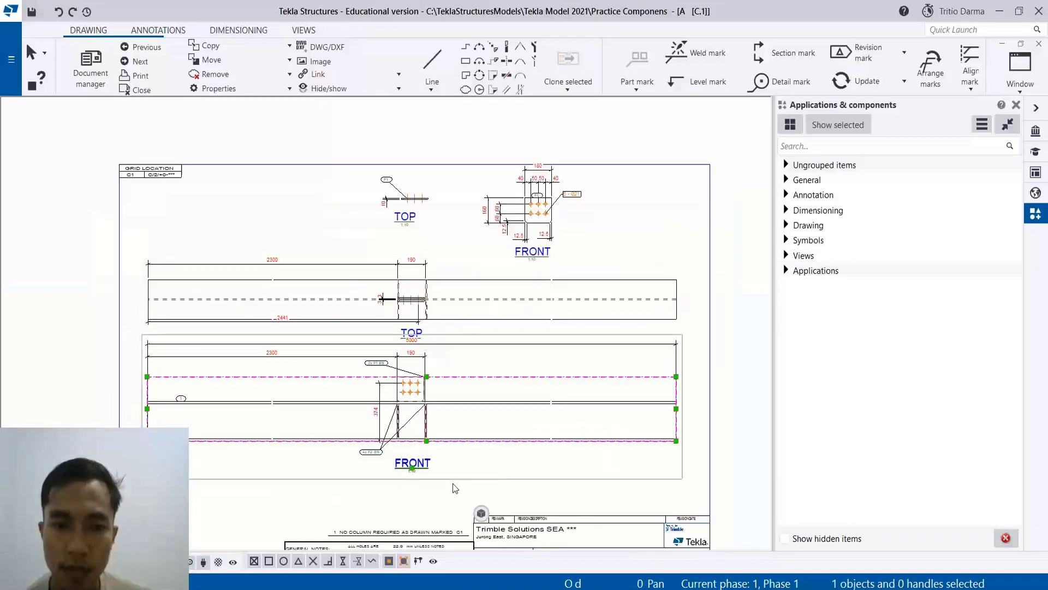
scroll(451, 440, "down", 1)
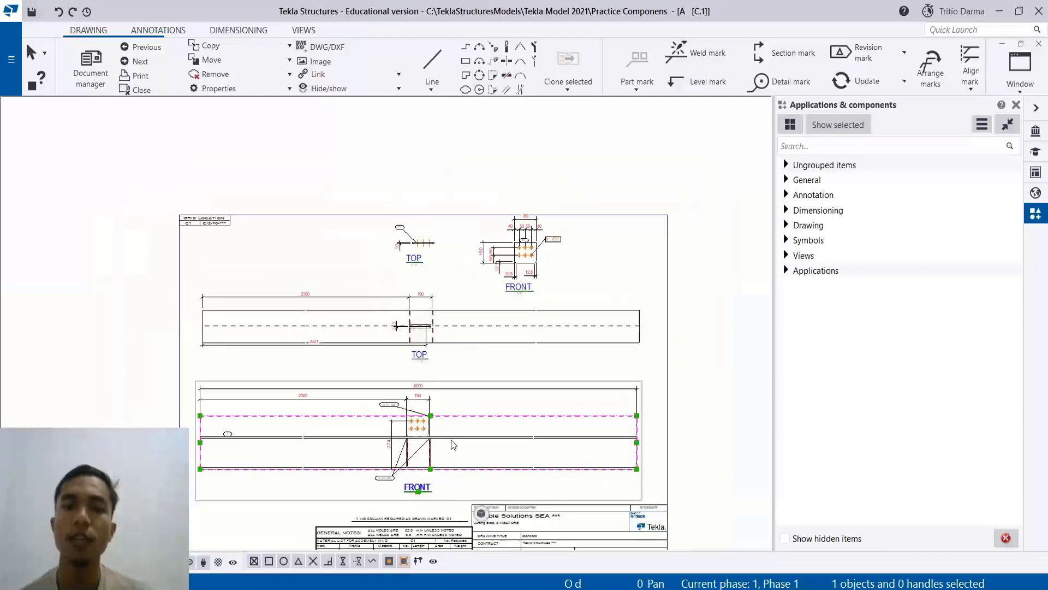
scroll(519, 398, "up", 1)
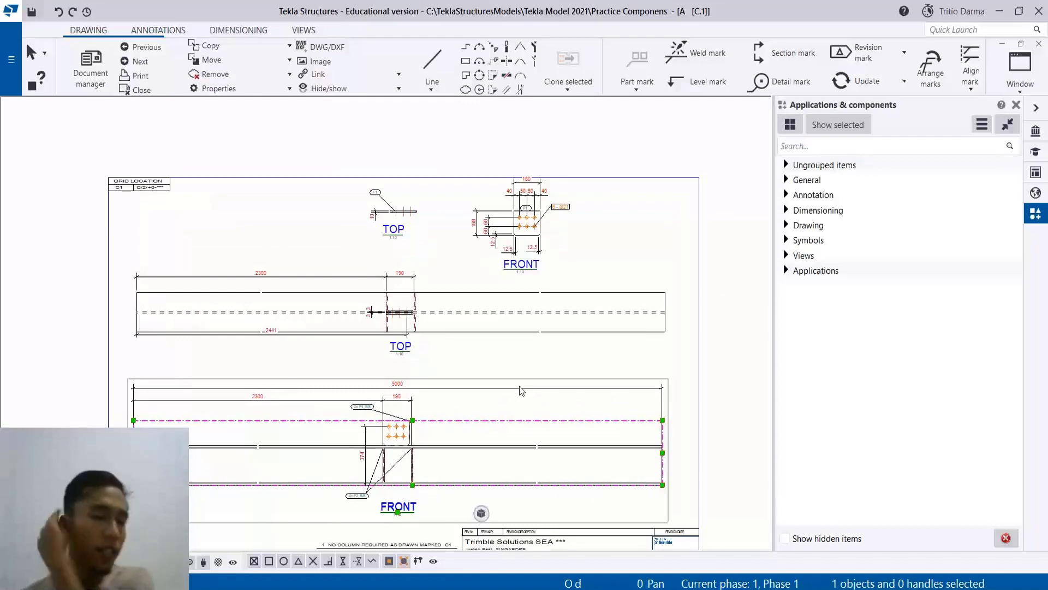
Step: Examine the column drawing's general notes and material list, including the profile, material, quantity, length, area and weight columns
scroll(483, 382, "up", 3)
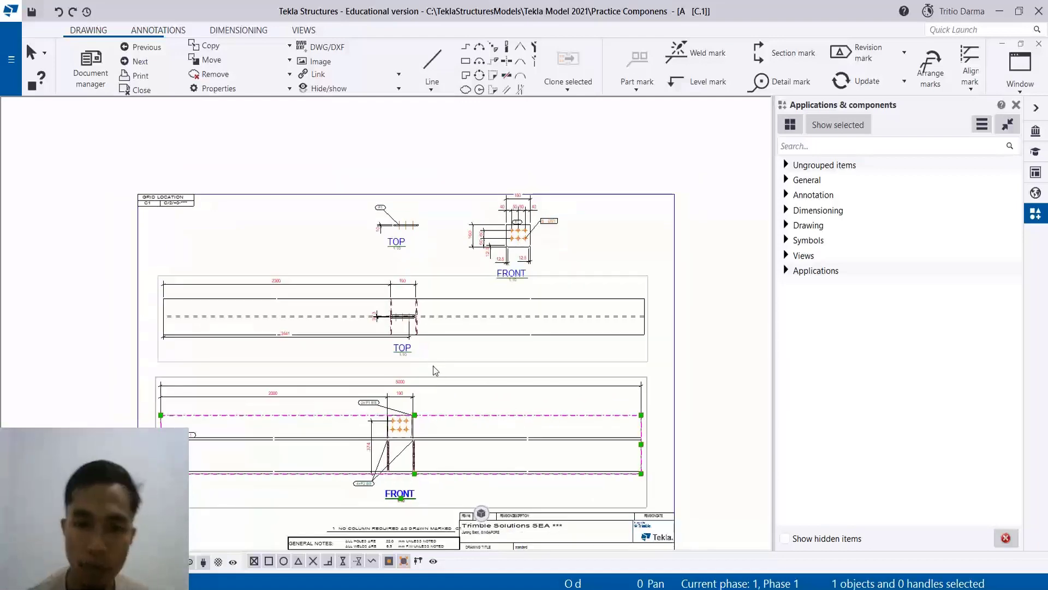
scroll(374, 415, "down", 2)
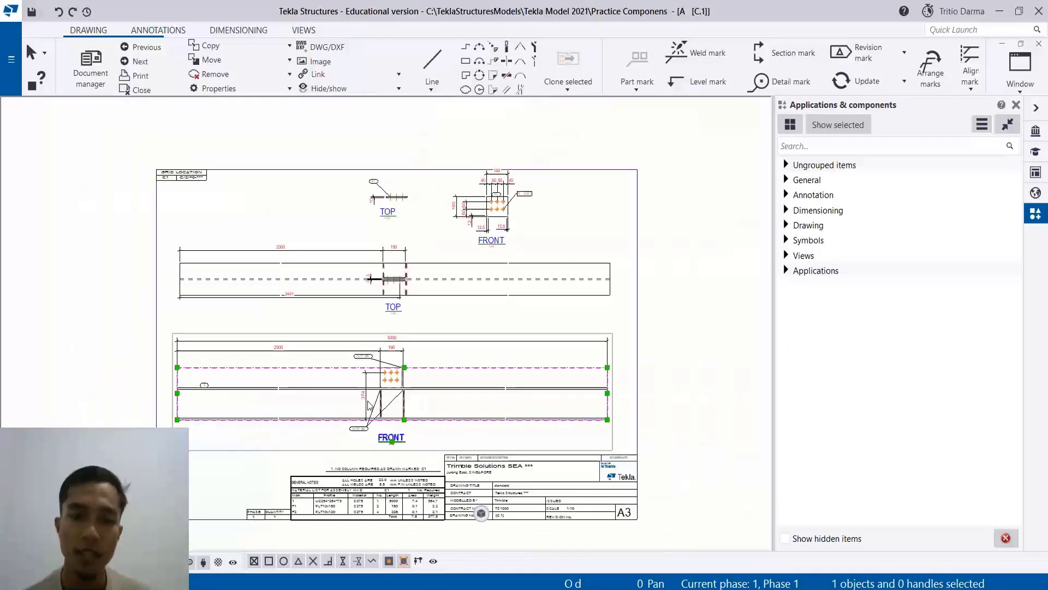
scroll(333, 538, "up", 3)
scroll(329, 531, "down", 3)
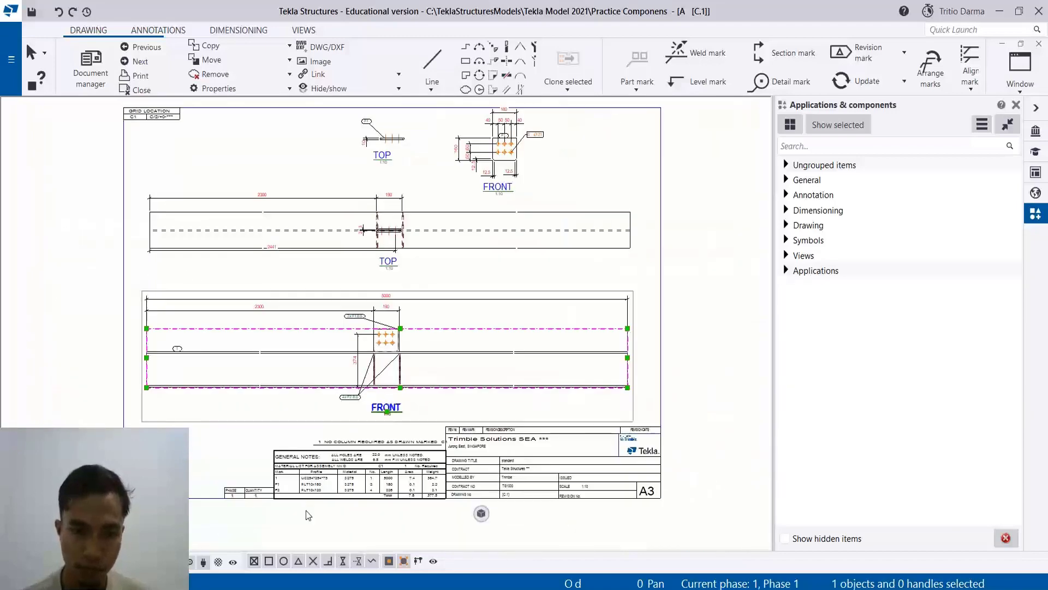
scroll(306, 510, "up", 4)
scroll(262, 420, "down", 2)
scroll(255, 410, "up", 3)
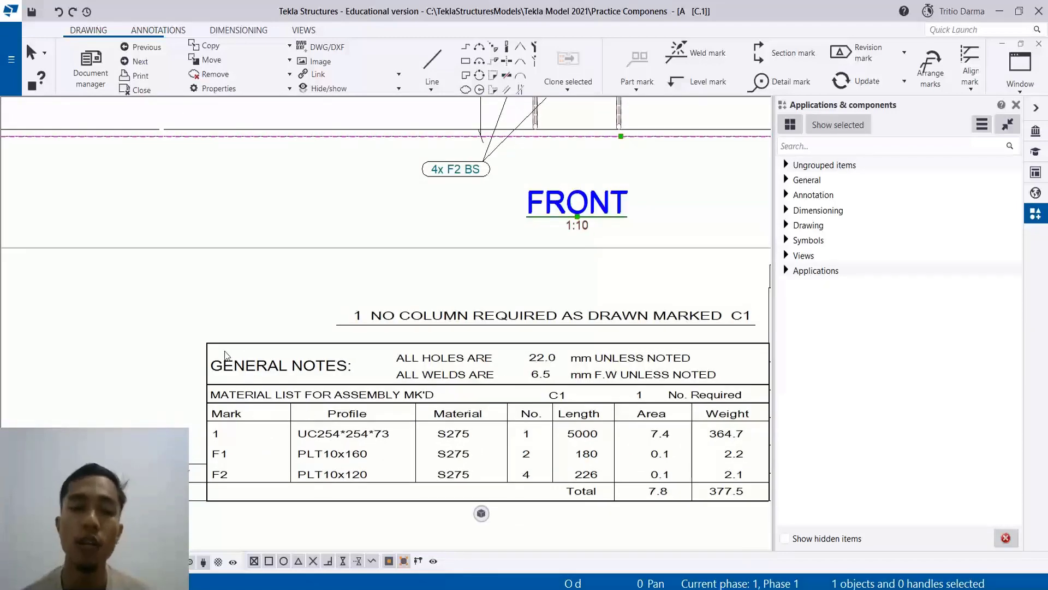
scroll(216, 427, "down", 1)
scroll(235, 428, "up", 1)
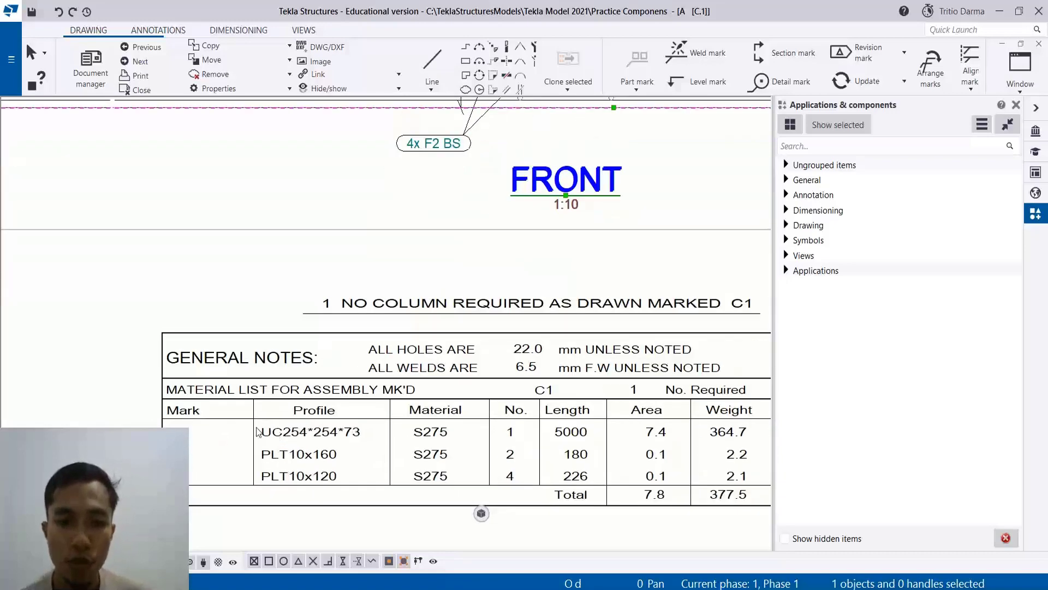
scroll(241, 428, "down", 1)
scroll(304, 427, "up", 2)
scroll(304, 427, "down", 1)
scroll(508, 408, "up", 1)
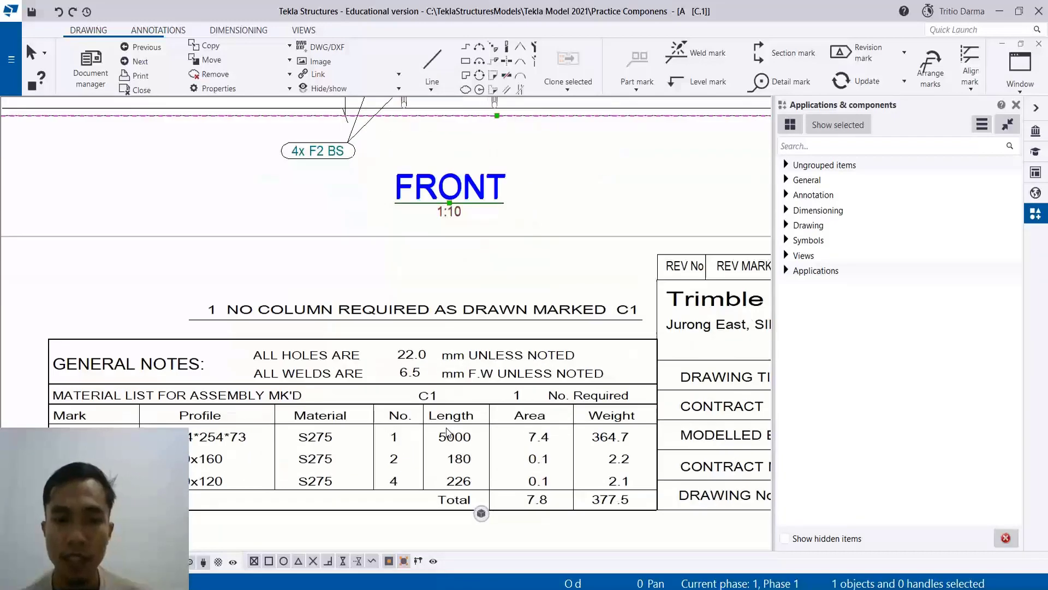
scroll(508, 409, "down", 1)
scroll(430, 463, "up", 1)
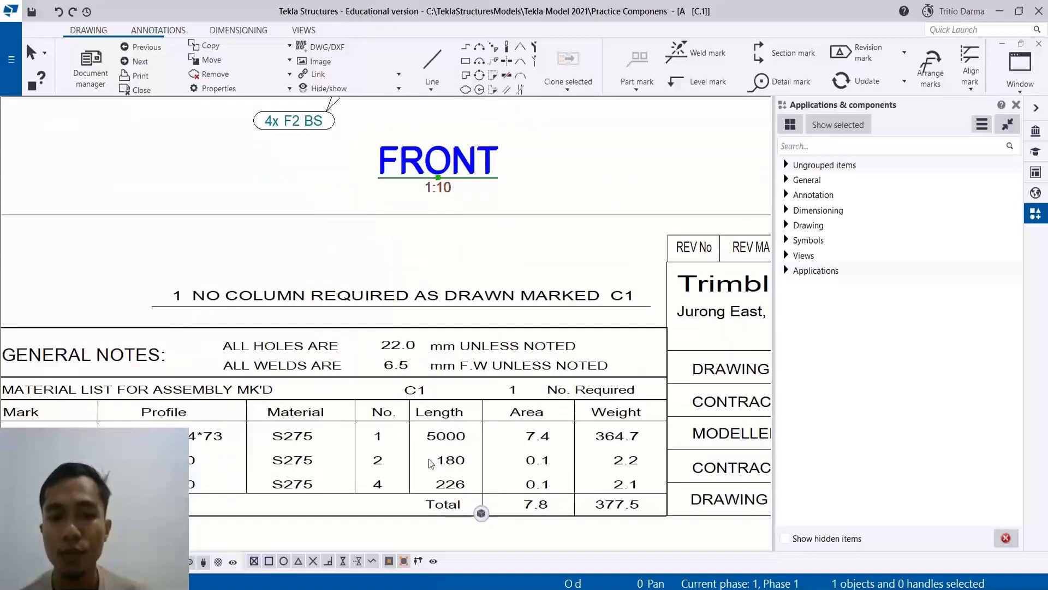
scroll(466, 442, "down", 1)
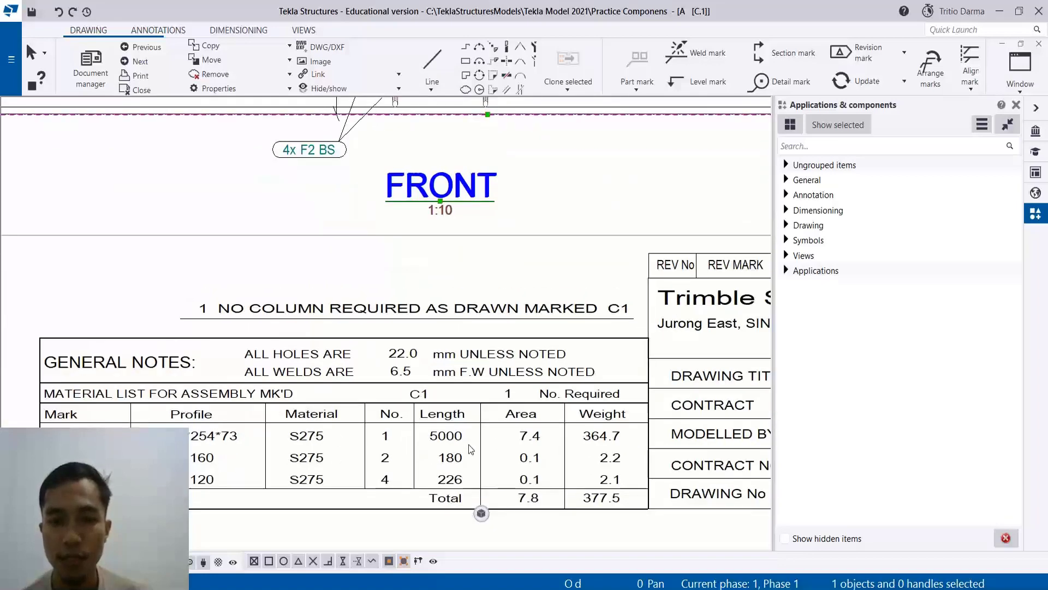
scroll(464, 477, "up", 1)
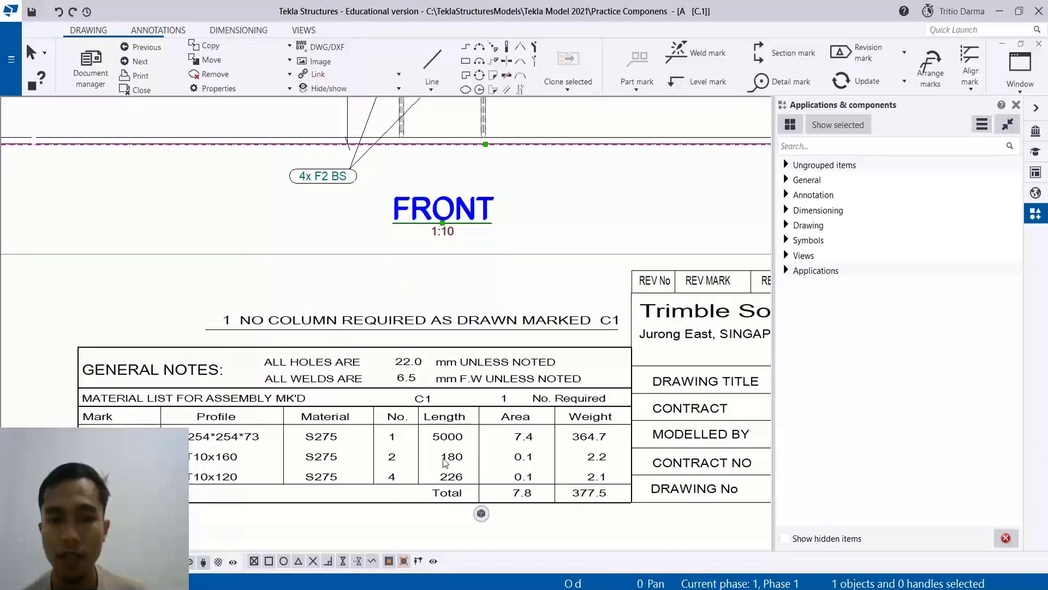
Step: Check the length, area and weight figures in the material list and review the whole column drawing sheet
scroll(418, 474, "down", 1)
scroll(539, 494, "up", 1)
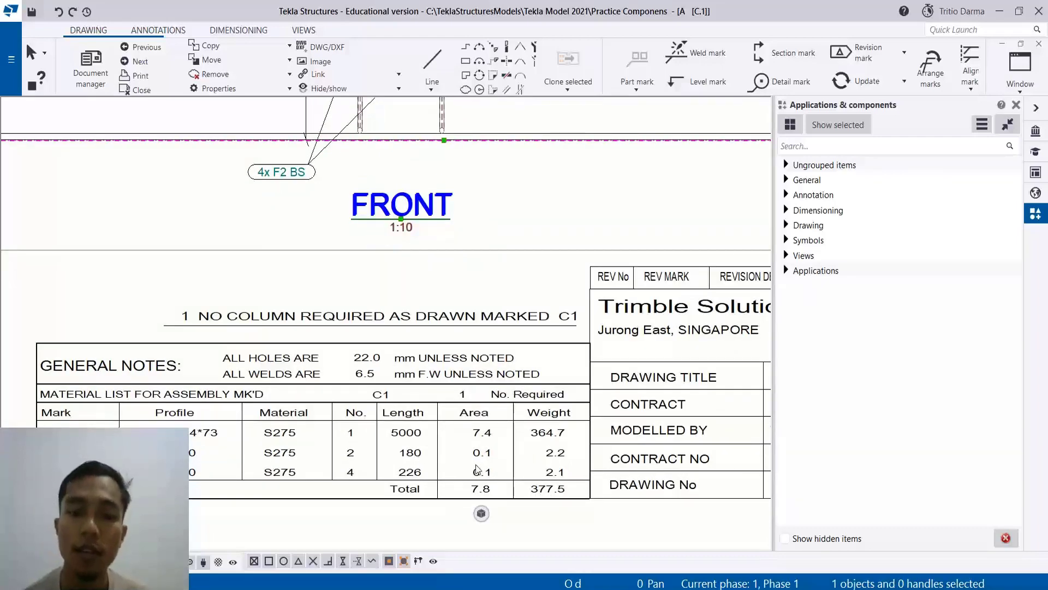
scroll(389, 438, "down", 1)
scroll(576, 463, "down", 1)
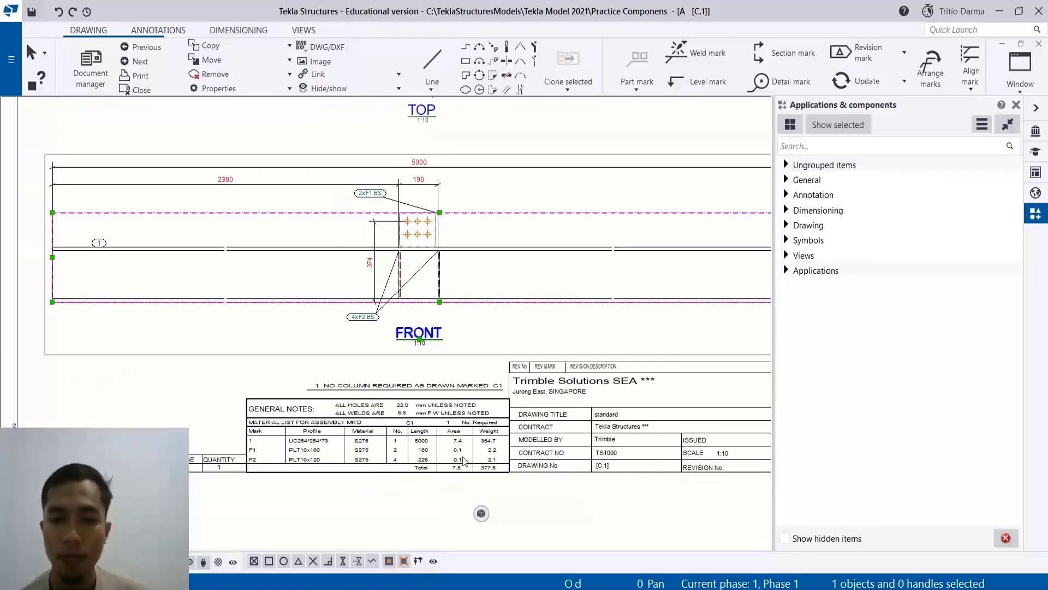
scroll(463, 462, "up", 1)
scroll(470, 464, "down", 1)
scroll(366, 318, "down", 2)
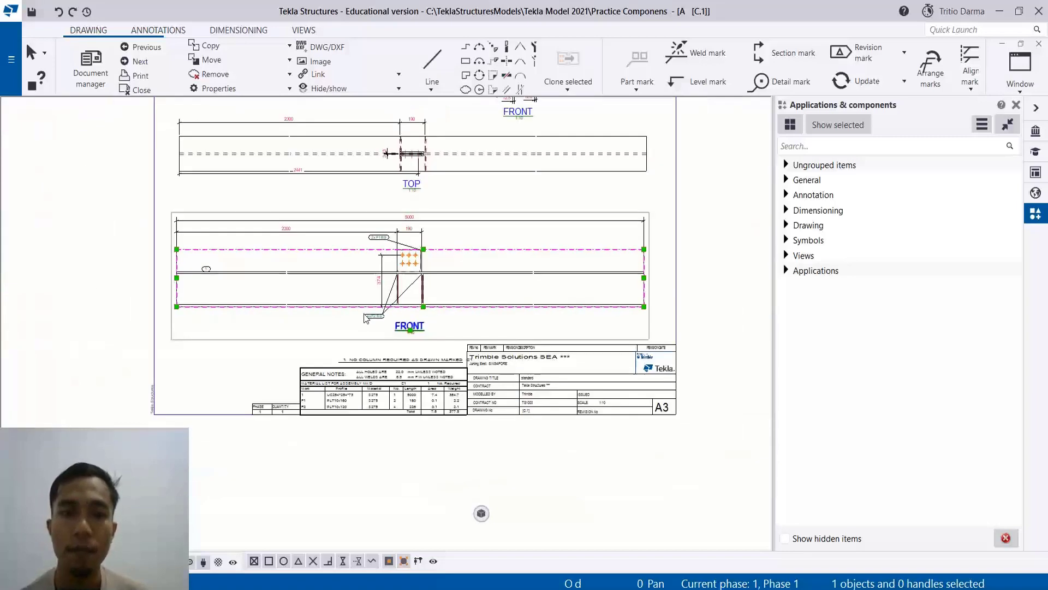
scroll(365, 318, "down", 1)
scroll(328, 256, "down", 1)
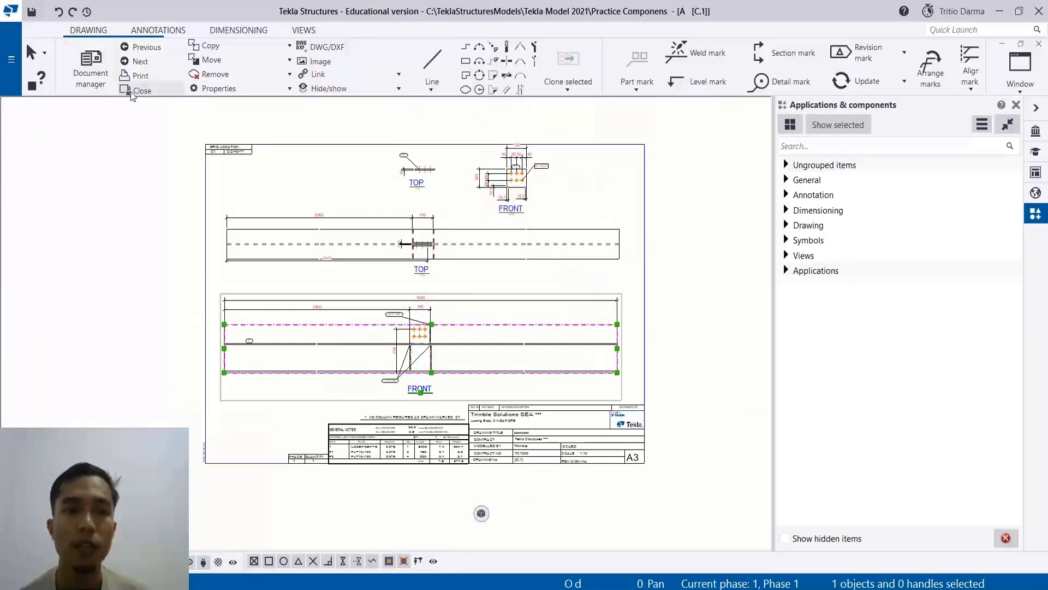
Step: Close the column drawing without keeping its changes and maximize the 3D model view
left_click(131, 91)
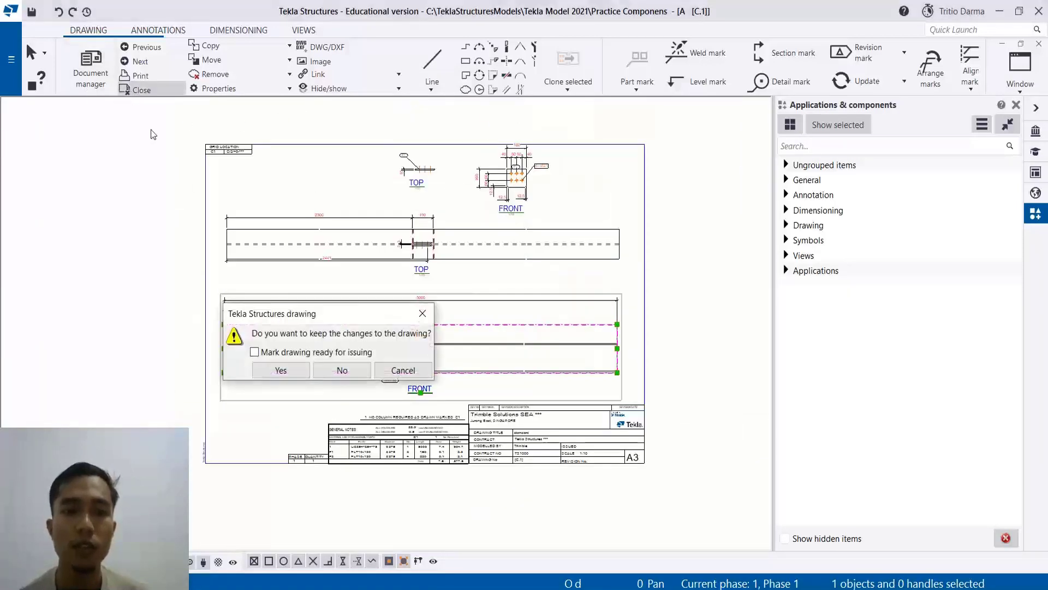
left_click(341, 371)
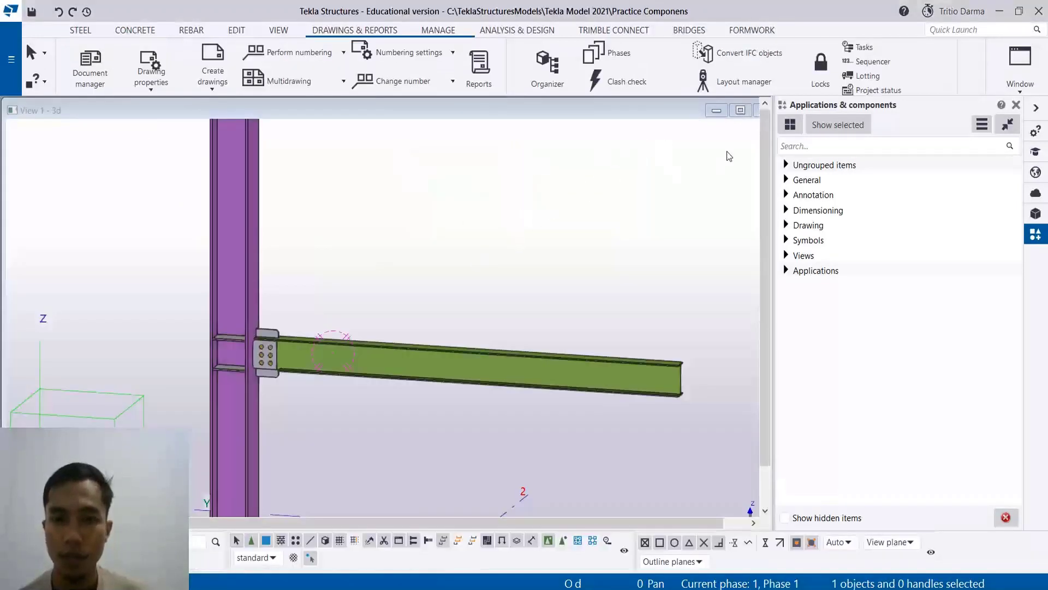
left_click(745, 113)
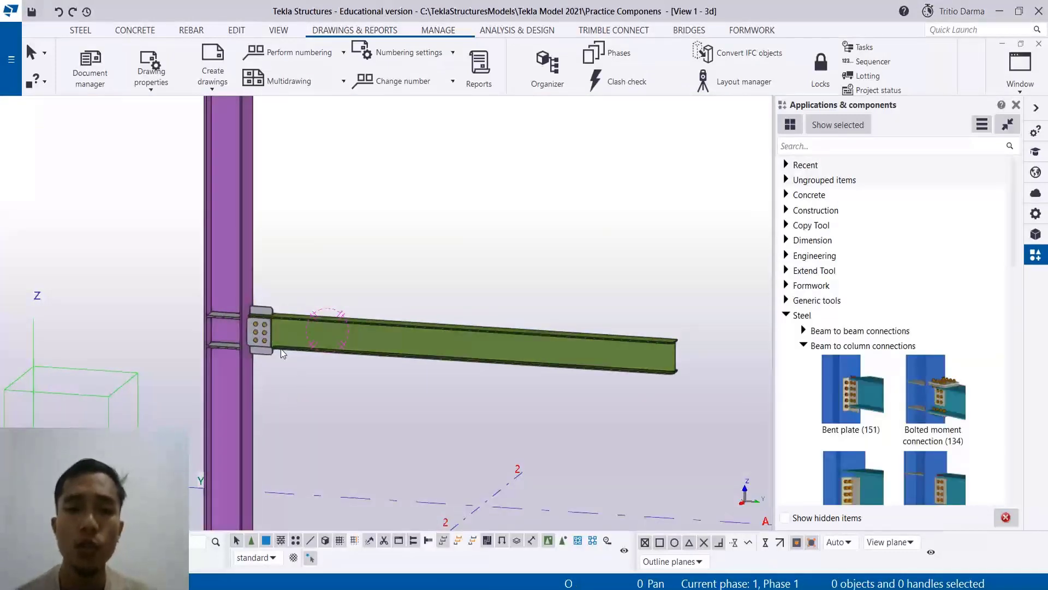
Step: Examine the beam-to-column connection in the 3D model, including the shear plate, its bolts and the column stiffeners
scroll(896, 414, "down", 5)
scroll(901, 382, "up", 2)
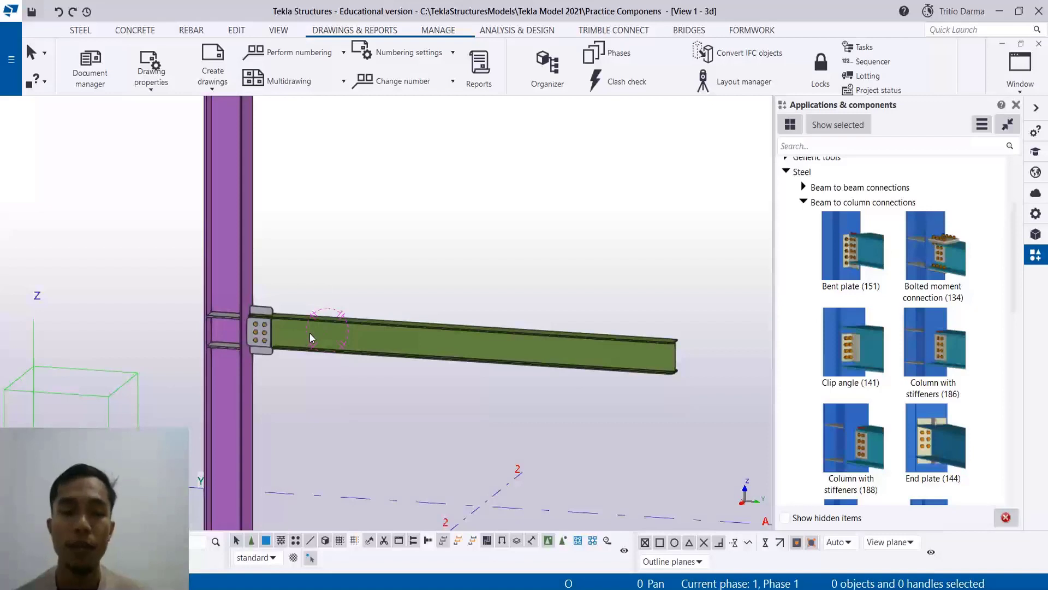
scroll(267, 325, "up", 4)
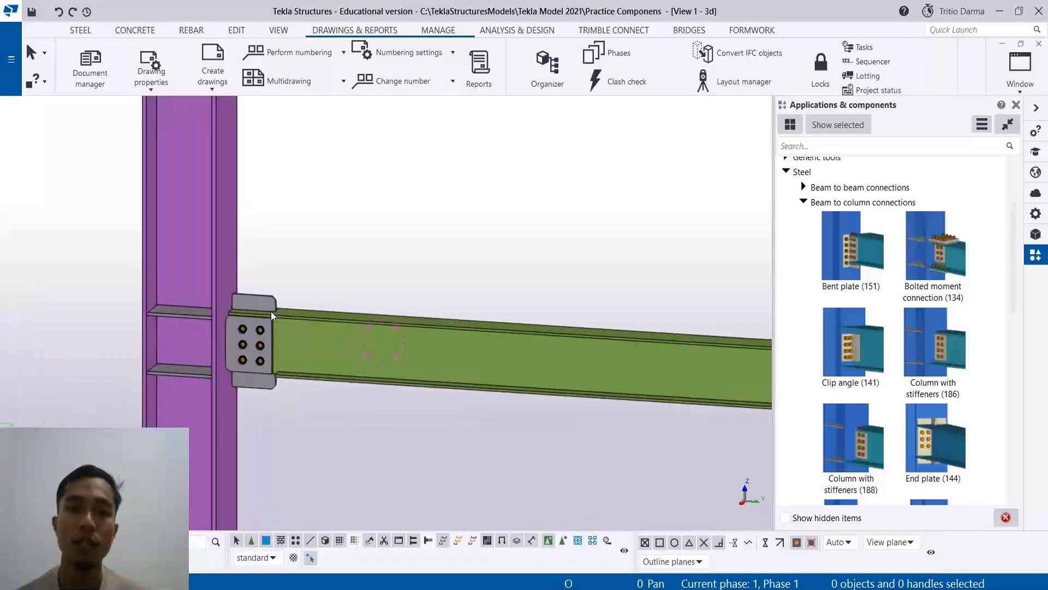
scroll(272, 312, "up", 2)
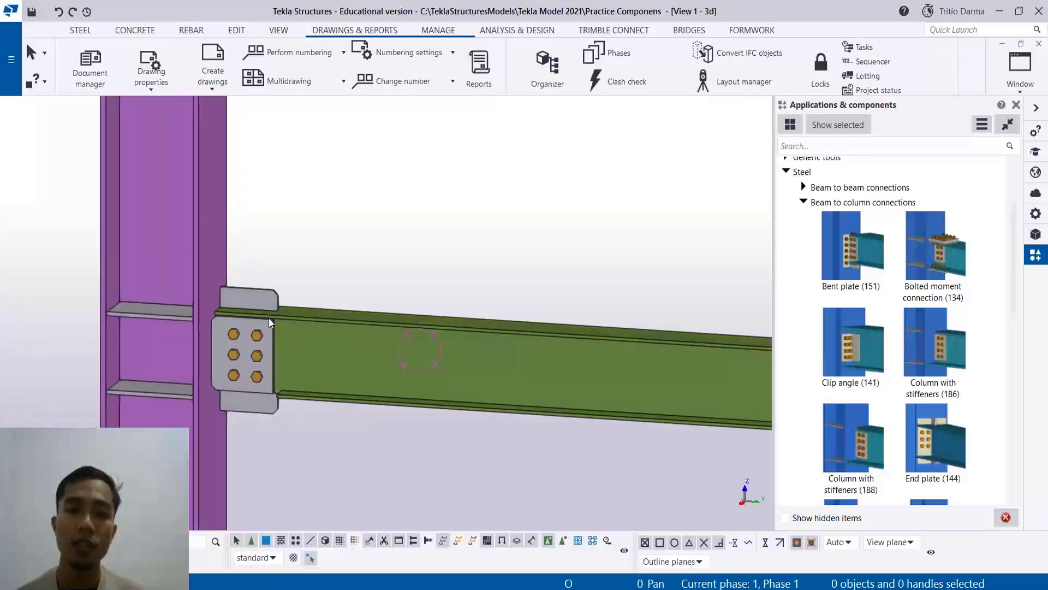
scroll(268, 318, "up", 2)
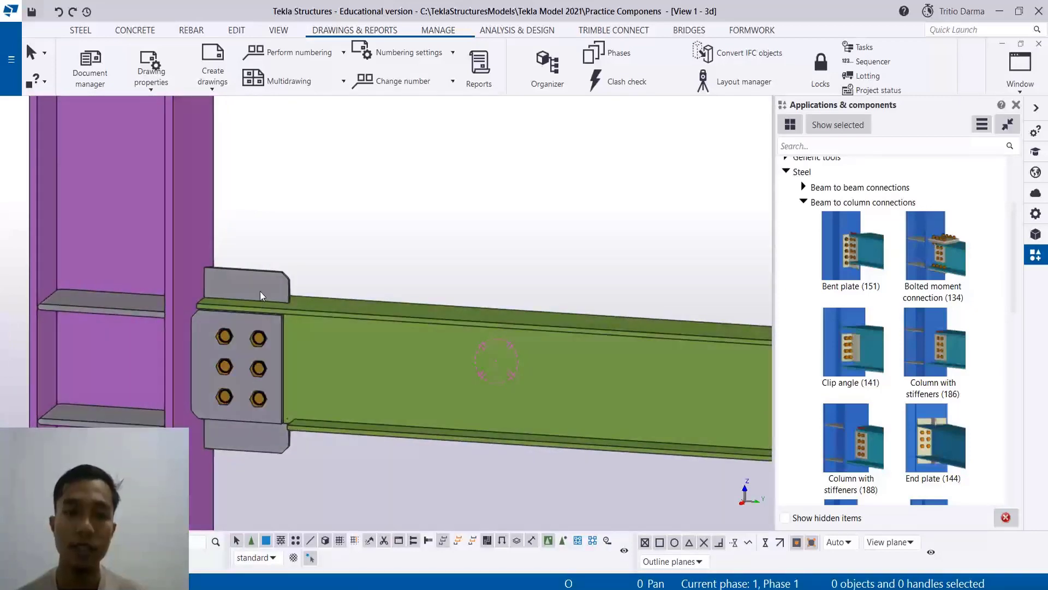
scroll(297, 338, "down", 1)
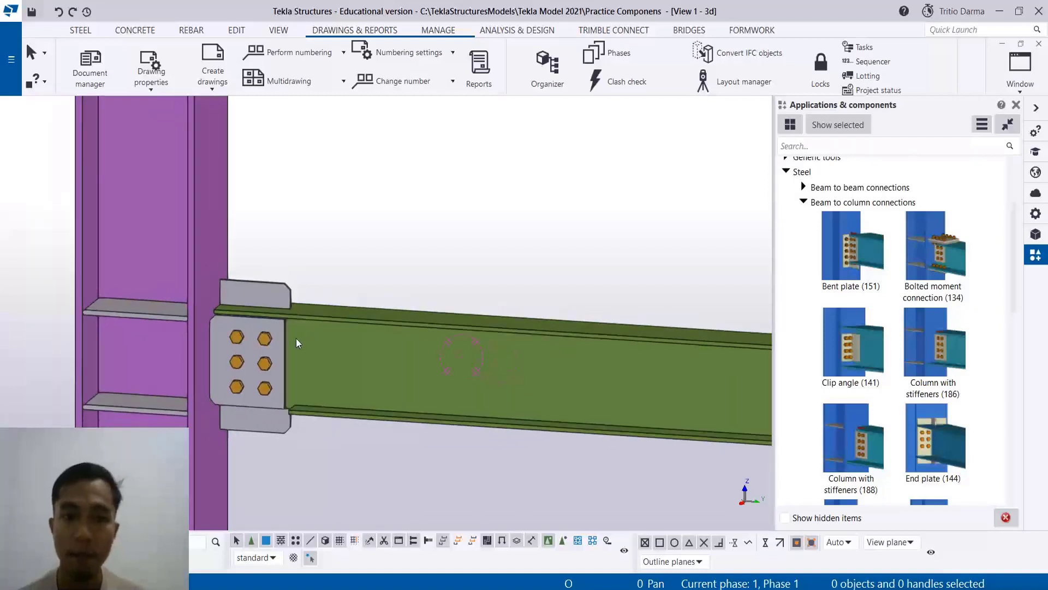
scroll(264, 356, "up", 1)
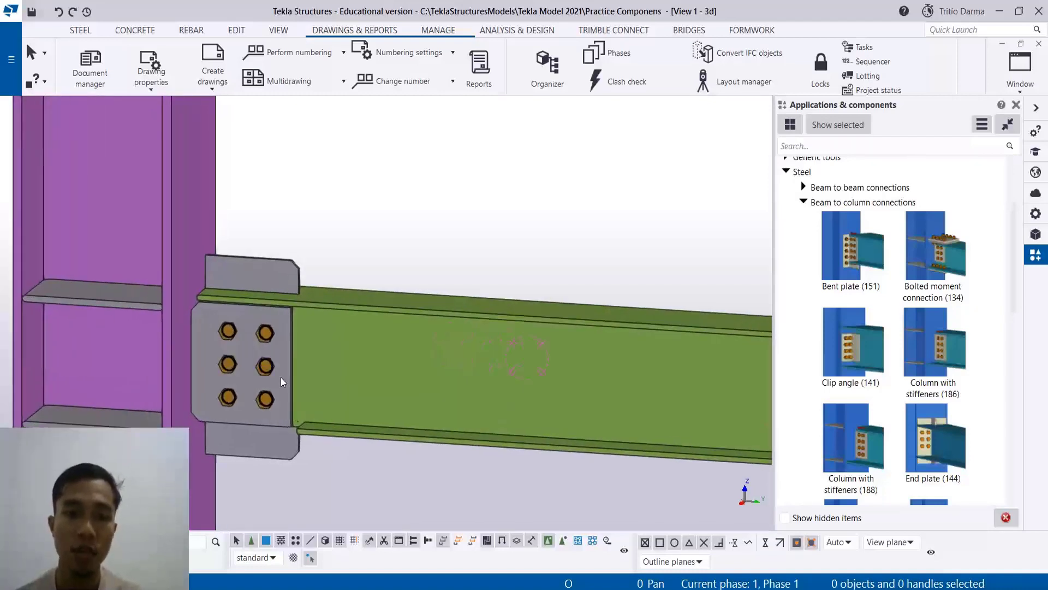
mouse_move(283, 378)
middle_mouse_down("ctrl")
mouse_move(319, 378)
mouse_move(305, 387)
middle_mouse_up("ctrl")
scroll(249, 352, "down", 5)
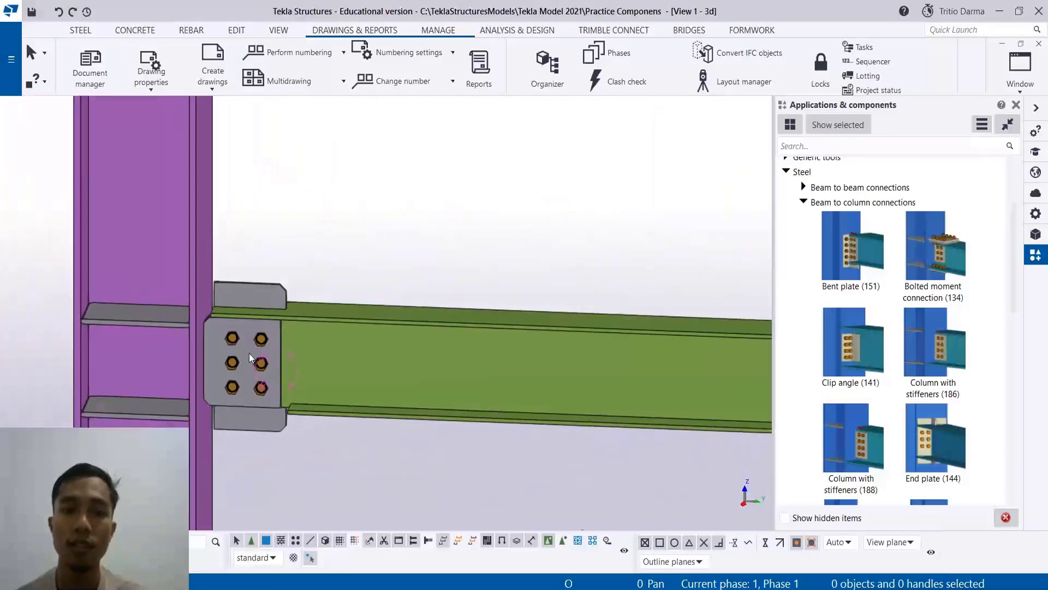